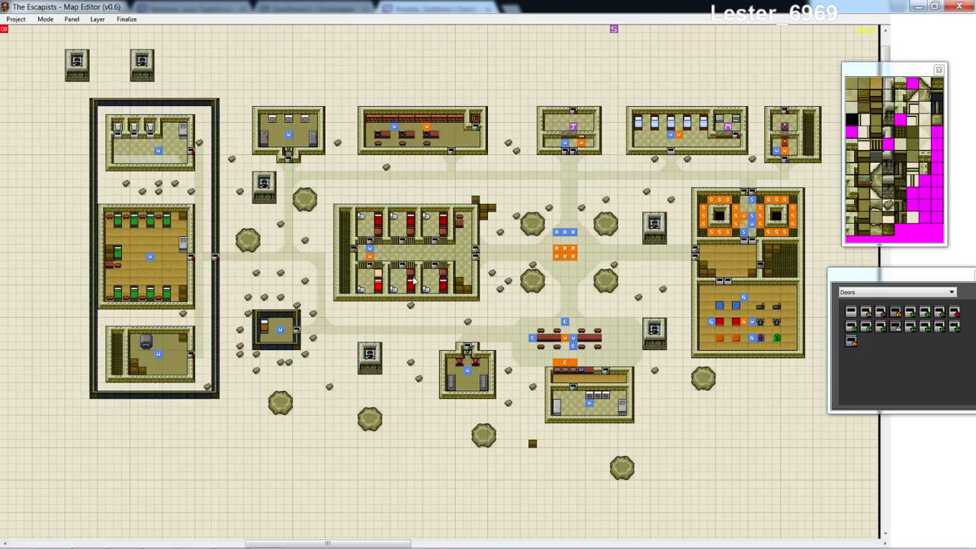
# Switch map editing to the Vents layer
pyautogui.click(954, 313)
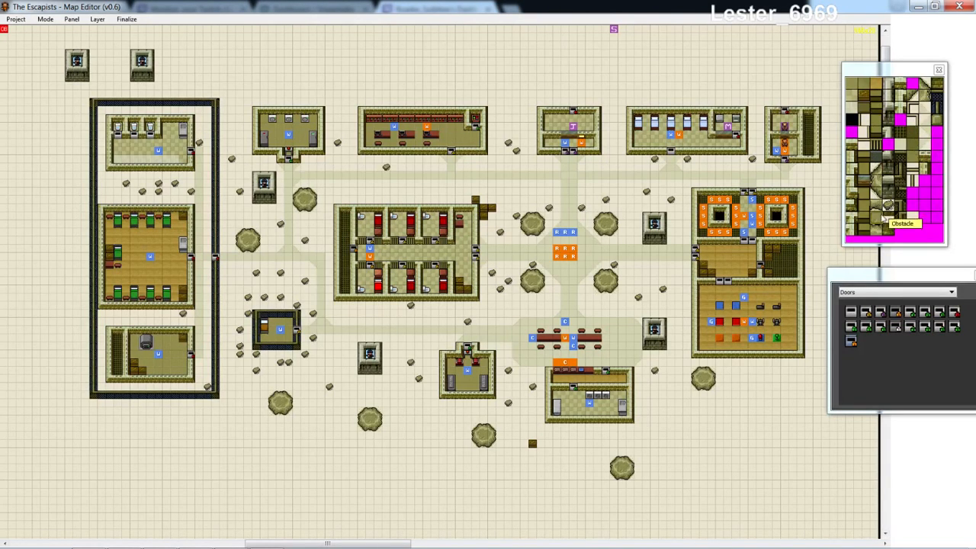
pyautogui.click(864, 90)
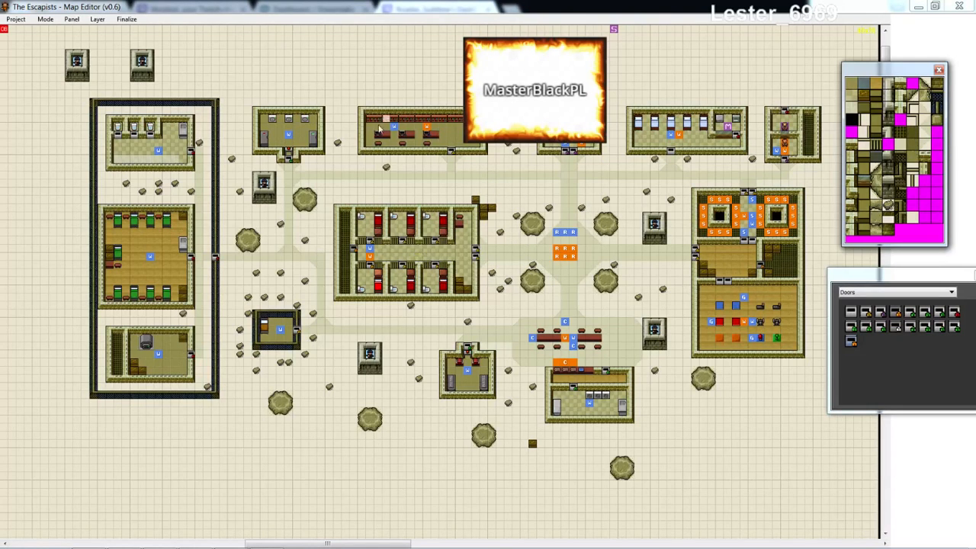
pyautogui.click(73, 19)
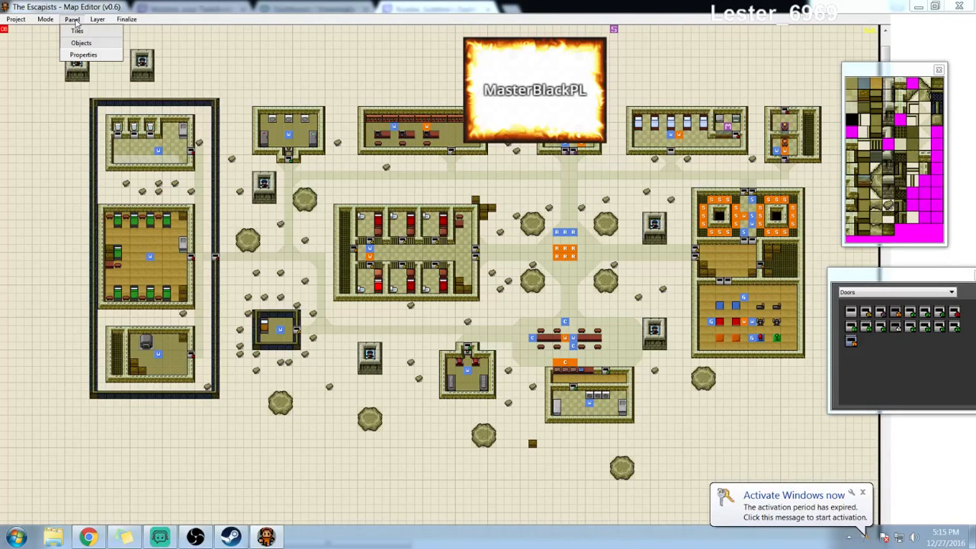
pyautogui.moveTo(90, 20)
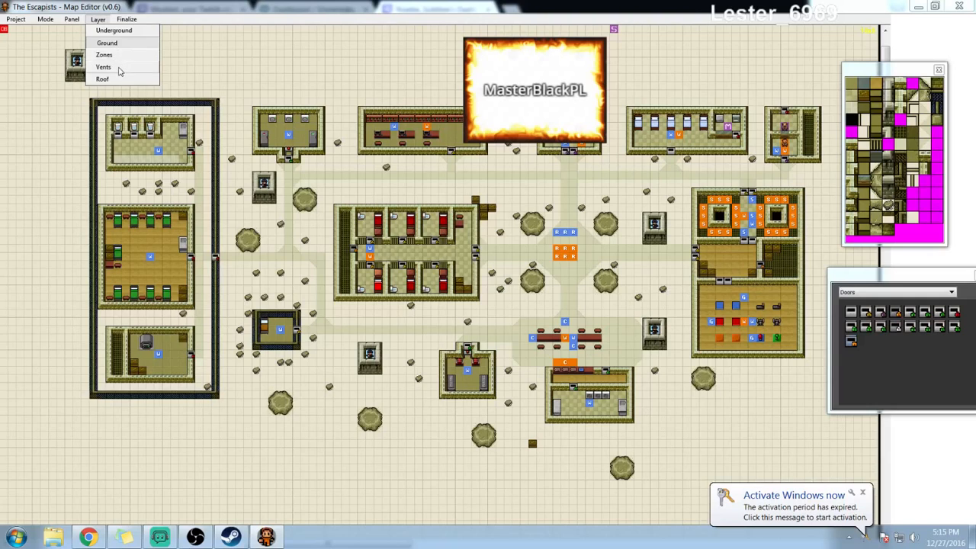
pyautogui.click(118, 69)
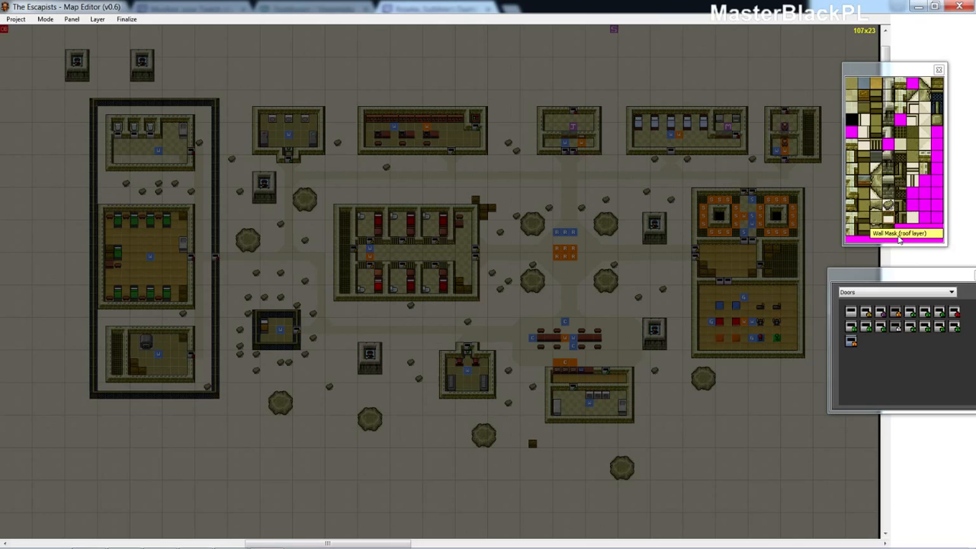
# Place the framed square vent object from the Misc category in each of the six cells of the central cell block
pyautogui.click(900, 292)
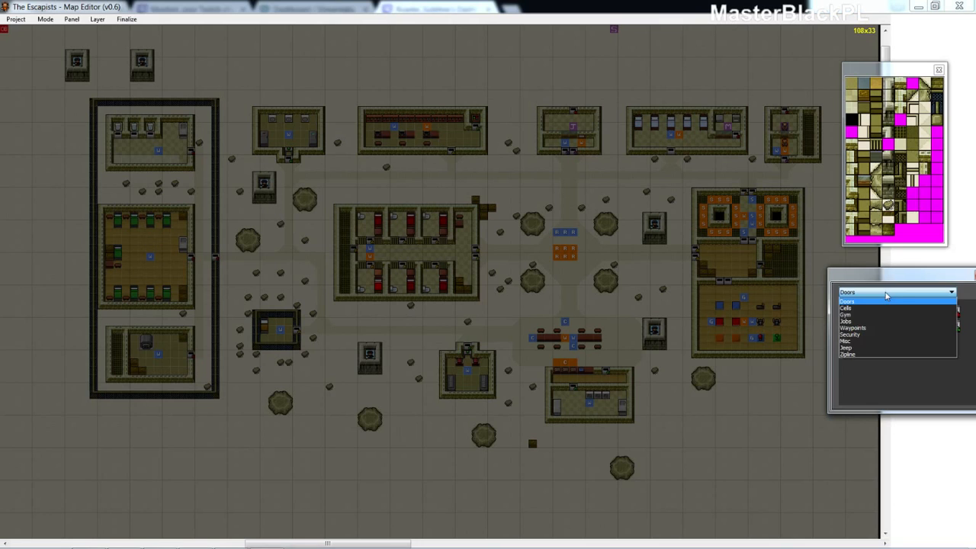
pyautogui.click(886, 334)
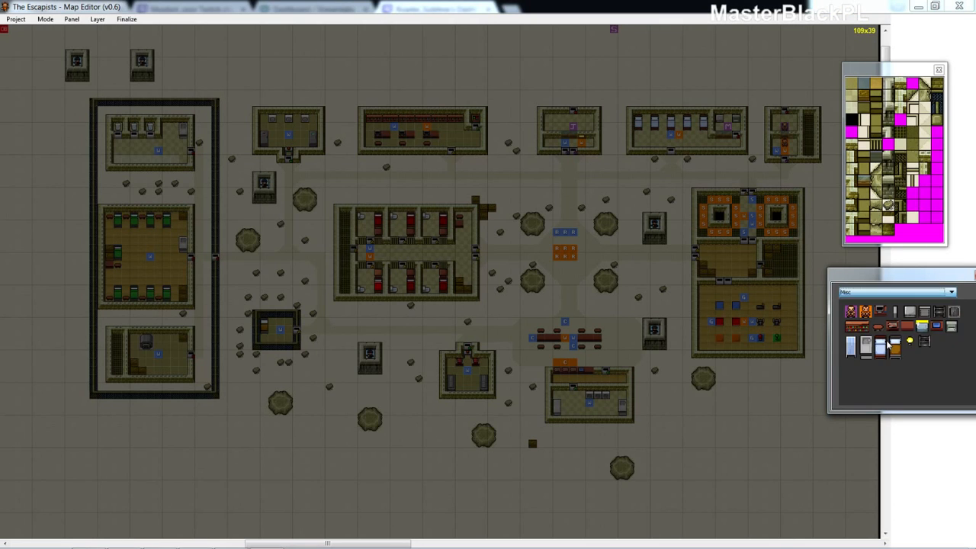
pyautogui.click(954, 312)
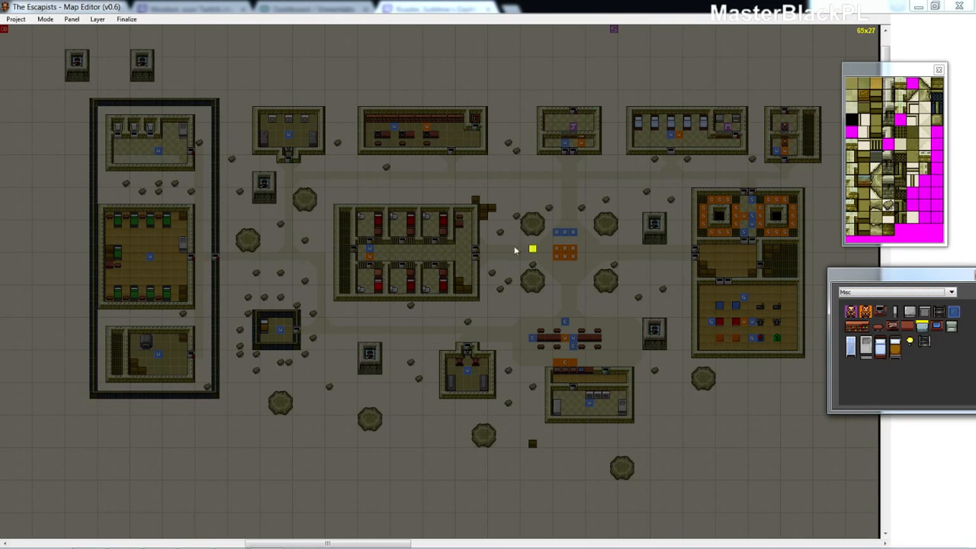
pyautogui.click(378, 266)
pyautogui.click(410, 266)
pyautogui.click(444, 265)
pyautogui.click(443, 225)
pyautogui.click(410, 224)
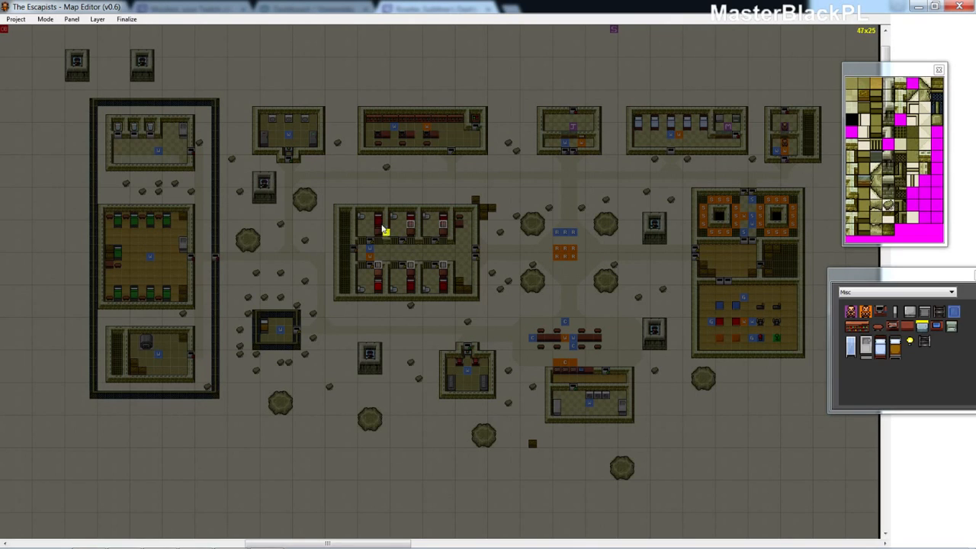
pyautogui.click(377, 224)
# Place the grey slatted Misc object on the corridor side of the vent object in all six cells
pyautogui.click(924, 311)
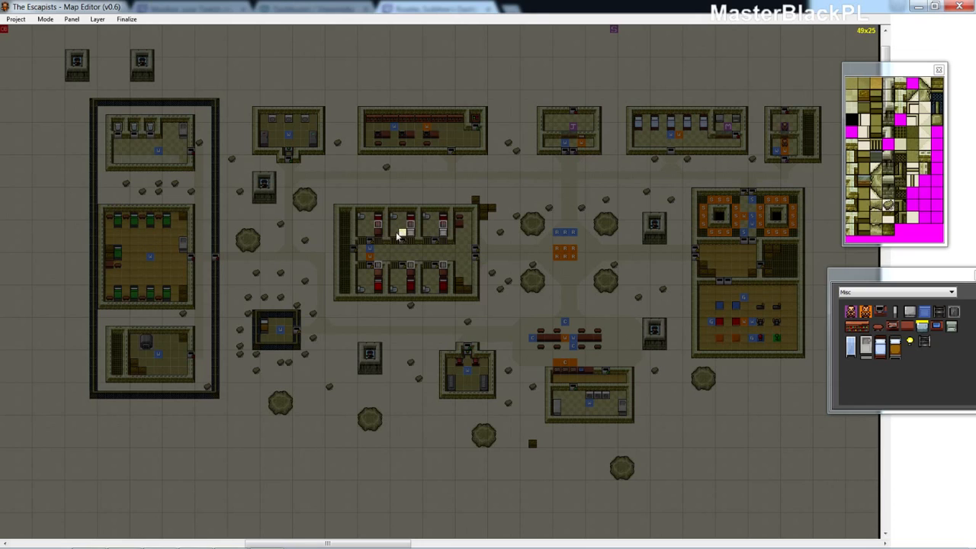
pyautogui.click(379, 257)
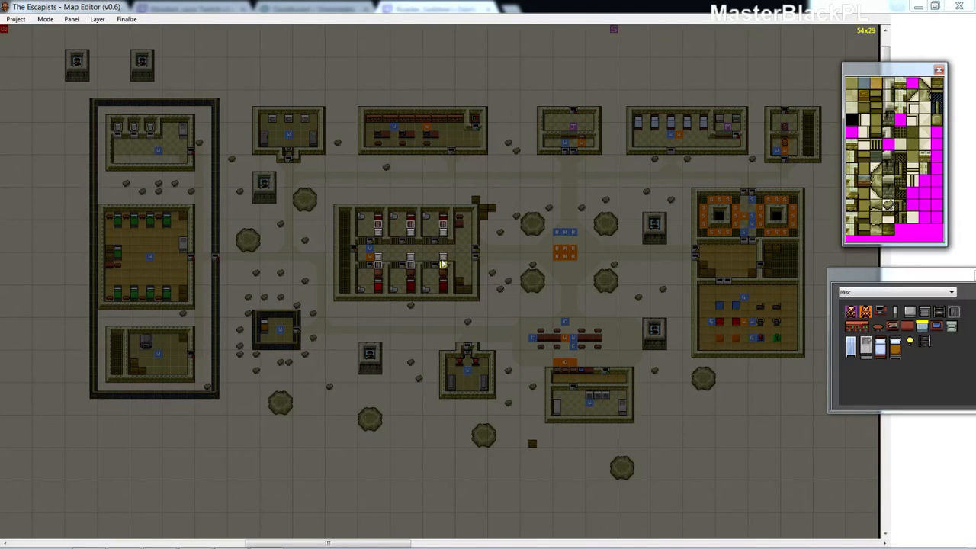
pyautogui.click(443, 257)
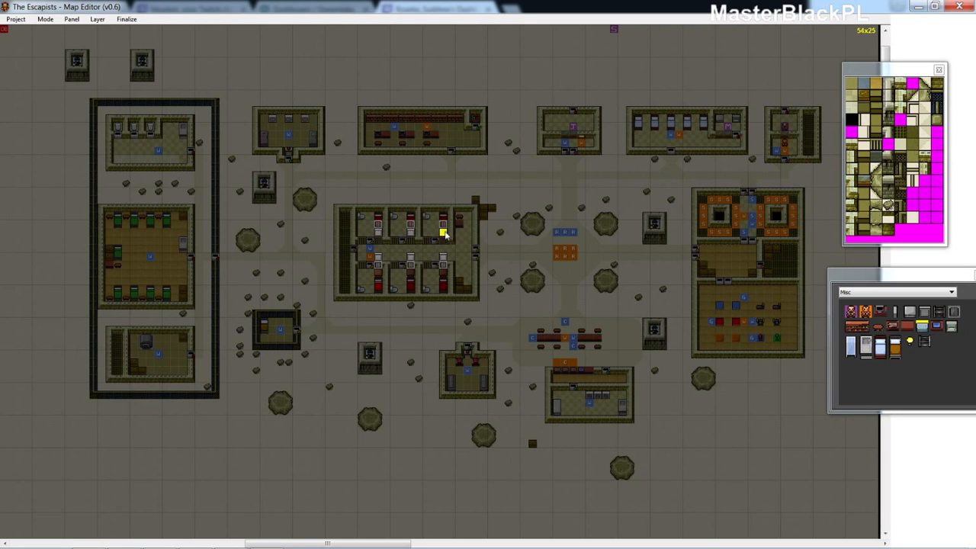
# Toggle object visibility to examine the tiles beneath the vent objects in the central cell block
pyautogui.press('space')
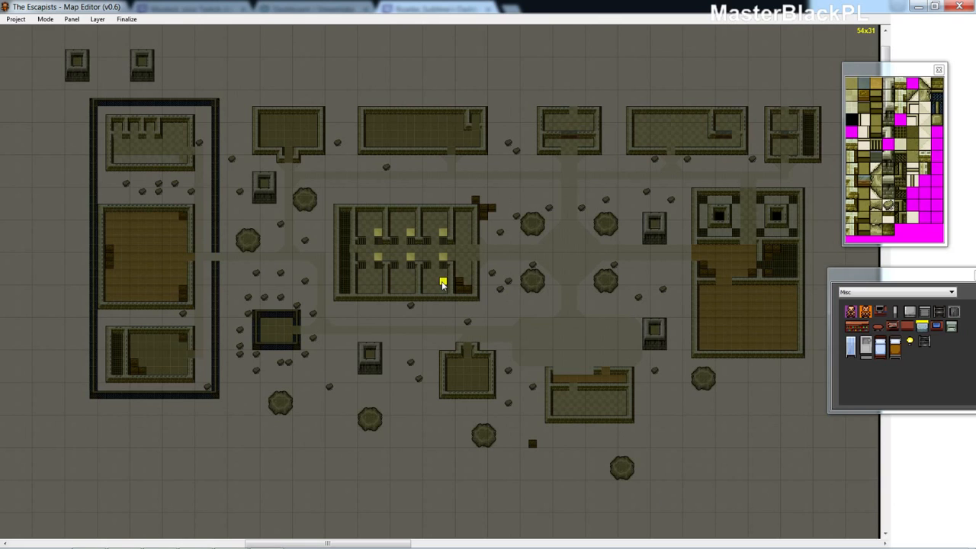
pyautogui.press('space')
pyautogui.press('space')
pyautogui.press('space')
pyautogui.press('space')
pyautogui.press('space')
pyautogui.press('space')
pyautogui.press('space')
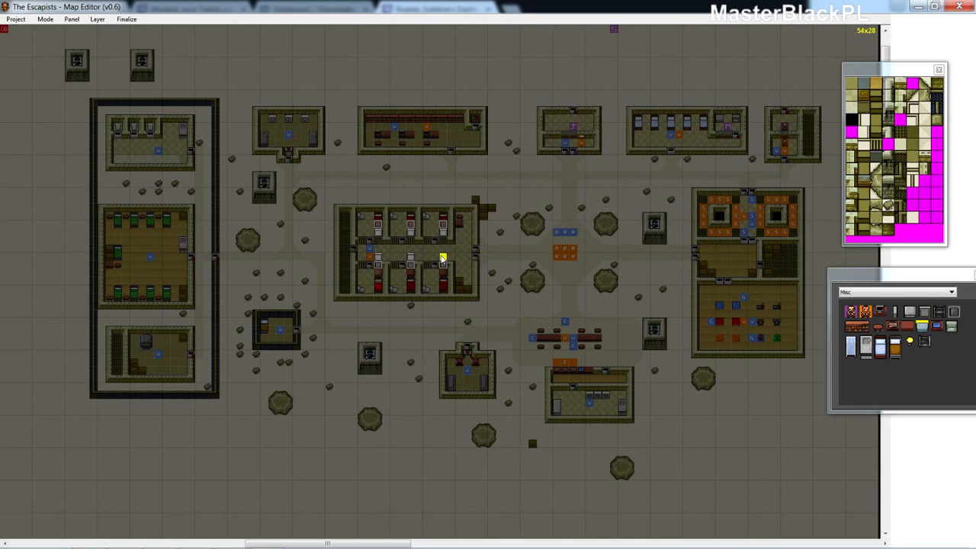
pyautogui.click(953, 317)
pyautogui.click(443, 259)
pyautogui.press('space')
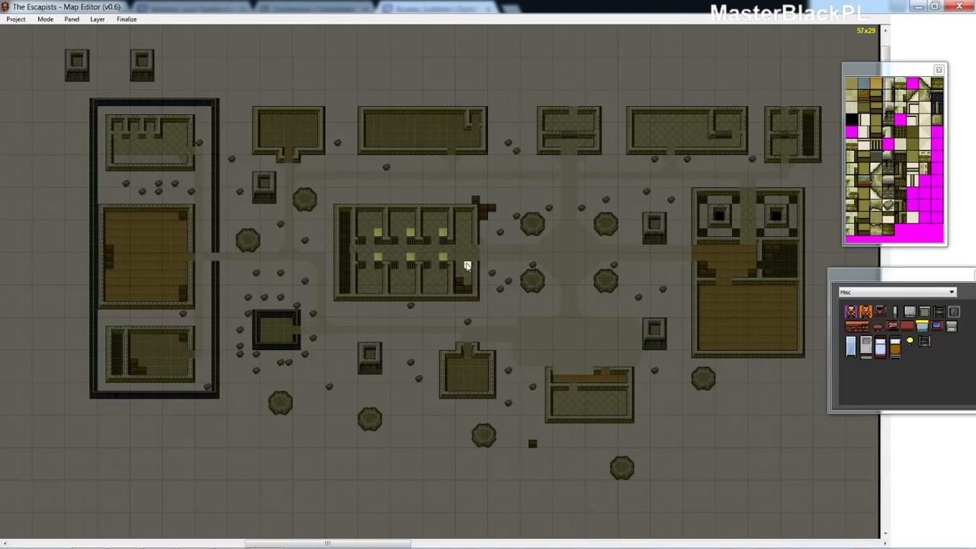
# Paint vent floor over the beds of the three lower and three upper cells, extending each strip outward from its vent object
pyautogui.click(924, 342)
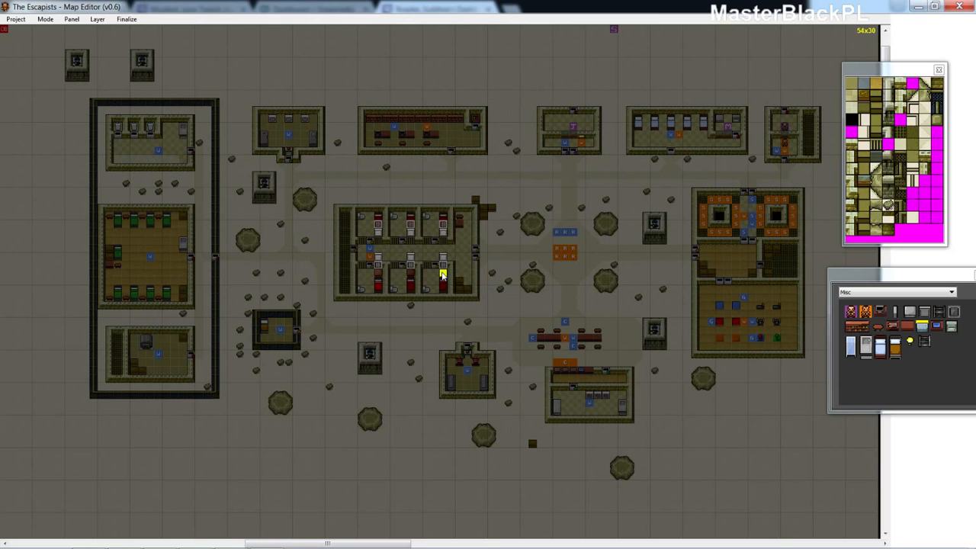
pyautogui.moveTo(443, 273); pyautogui.dragTo(444, 280)
pyautogui.click(414, 275)
pyautogui.click(412, 283)
pyautogui.click(379, 275)
pyautogui.click(379, 283)
pyautogui.click(378, 217)
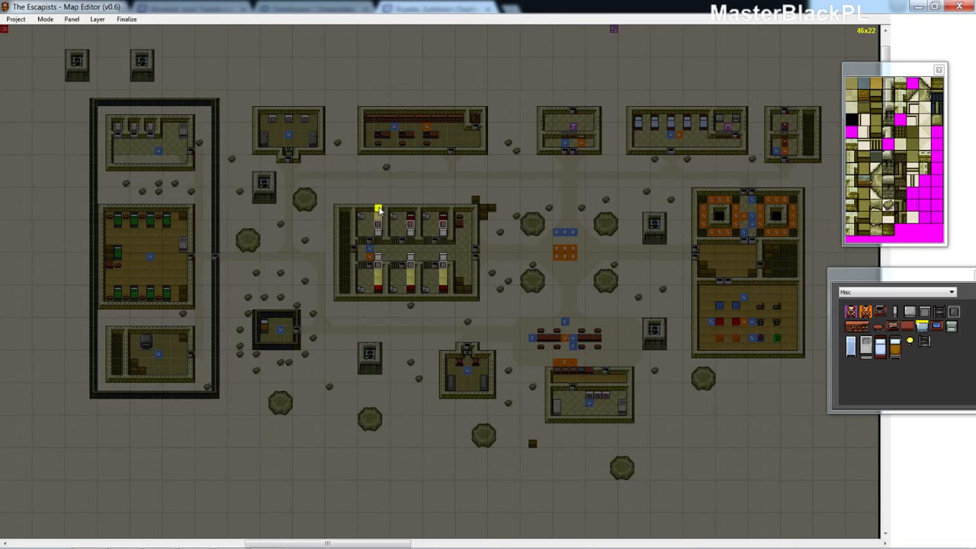
pyautogui.click(379, 210)
pyautogui.click(410, 218)
pyautogui.click(410, 209)
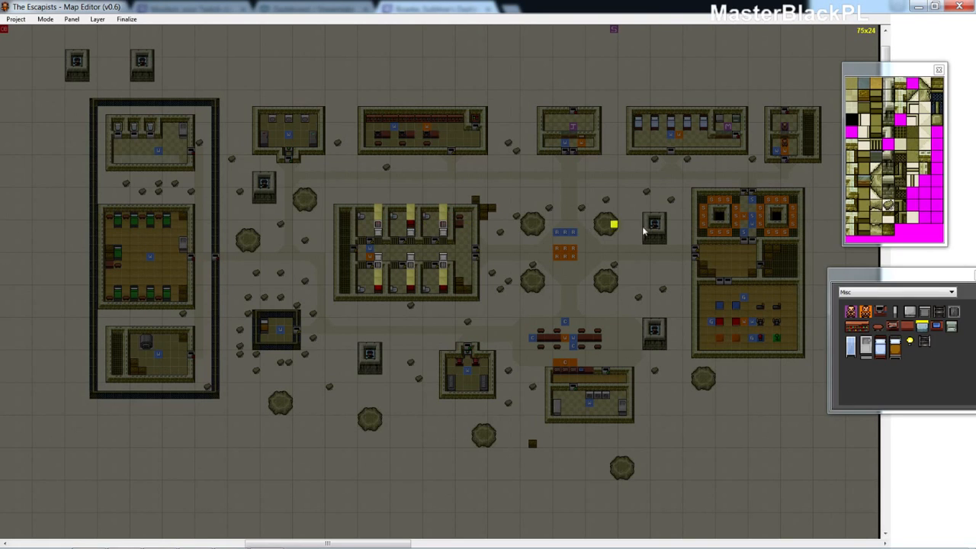
# Fill the corridor between the two cell rows with Vent Floor tiles, joining all six cell ducts
pyautogui.click(953, 311)
pyautogui.click(864, 83)
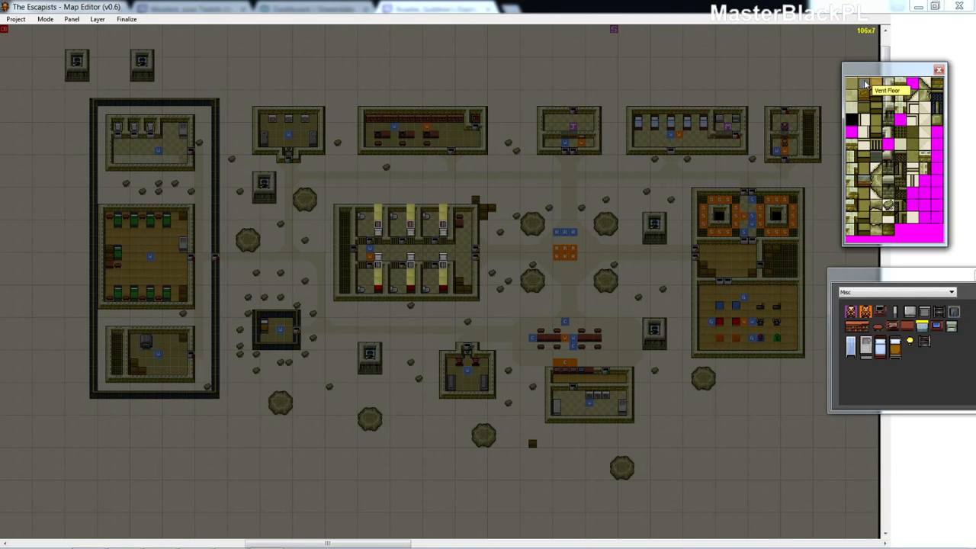
pyautogui.click(379, 245)
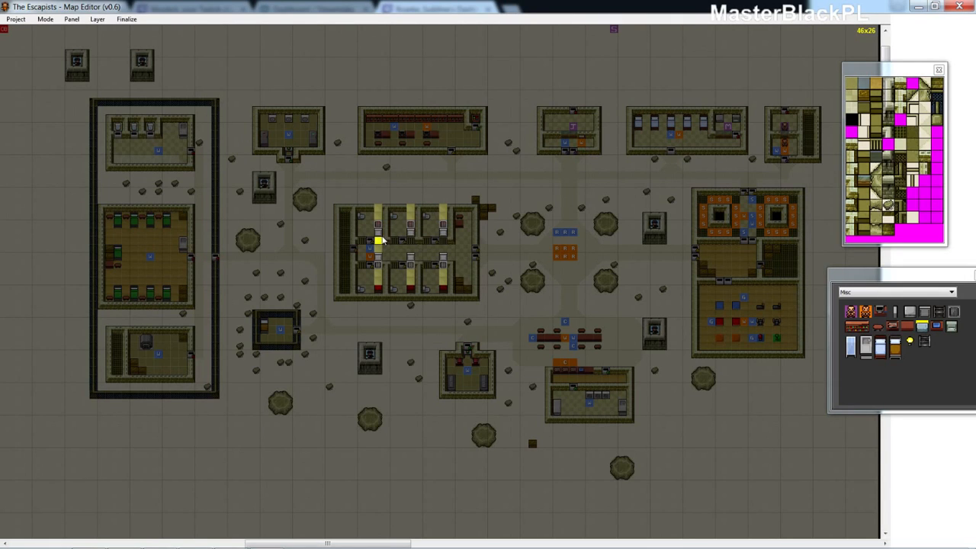
pyautogui.moveTo(380, 241); pyautogui.dragTo(453, 256)
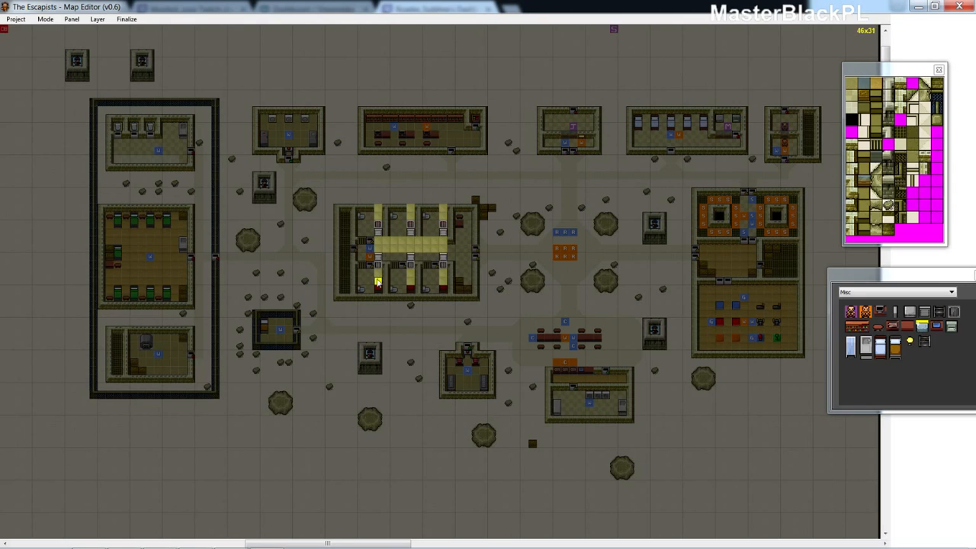
# Extend the vent floor west from the central corridor, turning south through the dark room at the block's west end
pyautogui.click(370, 249)
pyautogui.click(361, 249)
pyautogui.click(354, 249)
pyautogui.click(349, 251)
pyautogui.click(347, 258)
pyautogui.click(345, 266)
pyautogui.click(344, 273)
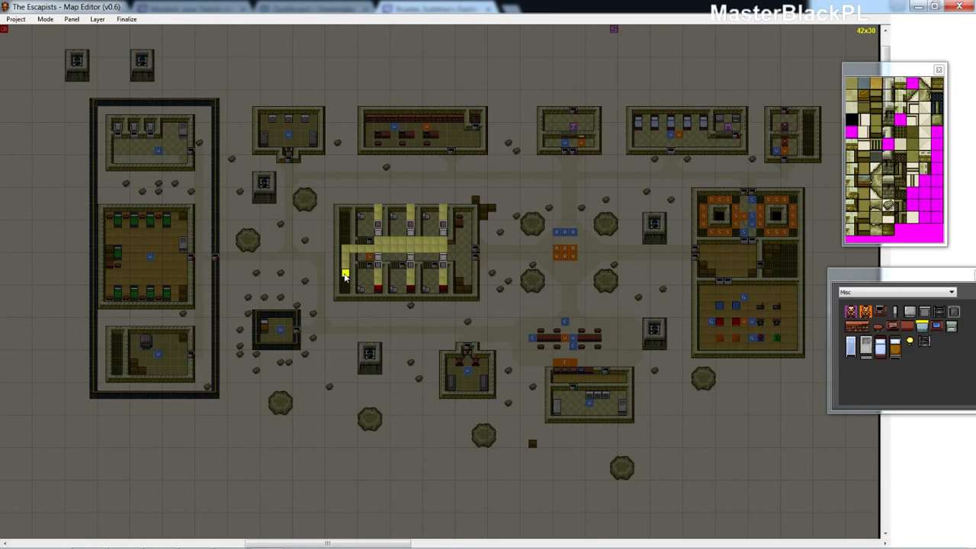
pyautogui.click(345, 281)
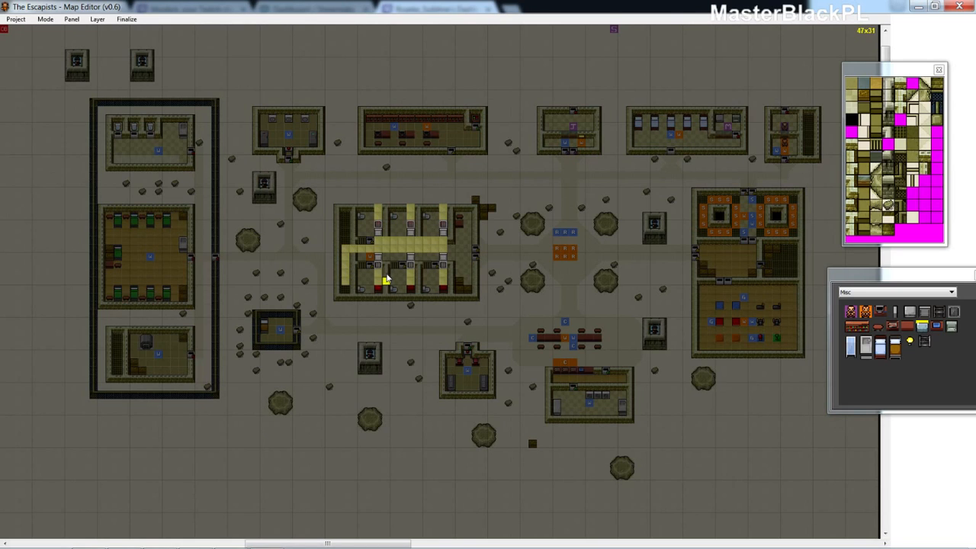
pyautogui.click(347, 288)
# Place a Ladder Up near the south end of the west duct and the thin upright Misc object in the duct leading to it
pyautogui.click(927, 343)
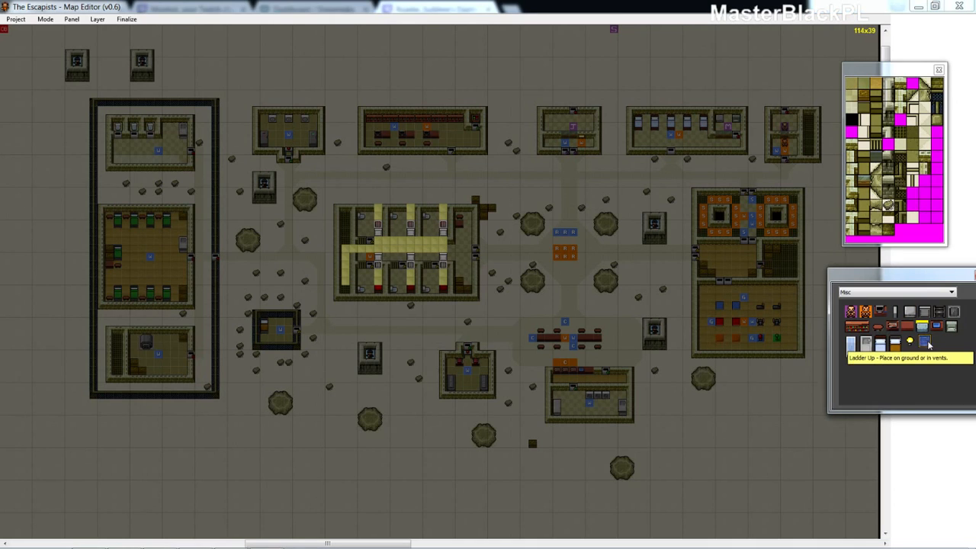
pyautogui.click(345, 282)
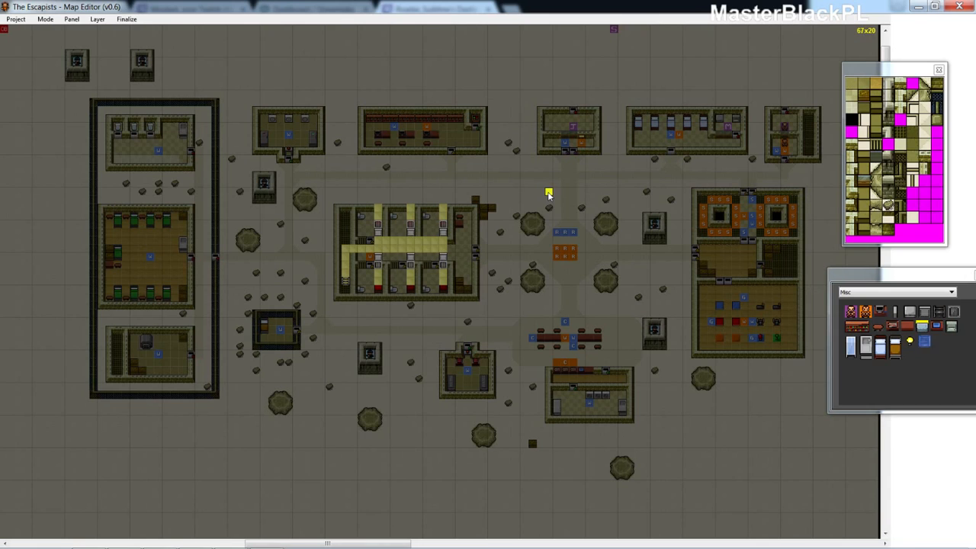
pyautogui.click(896, 313)
pyautogui.click(373, 249)
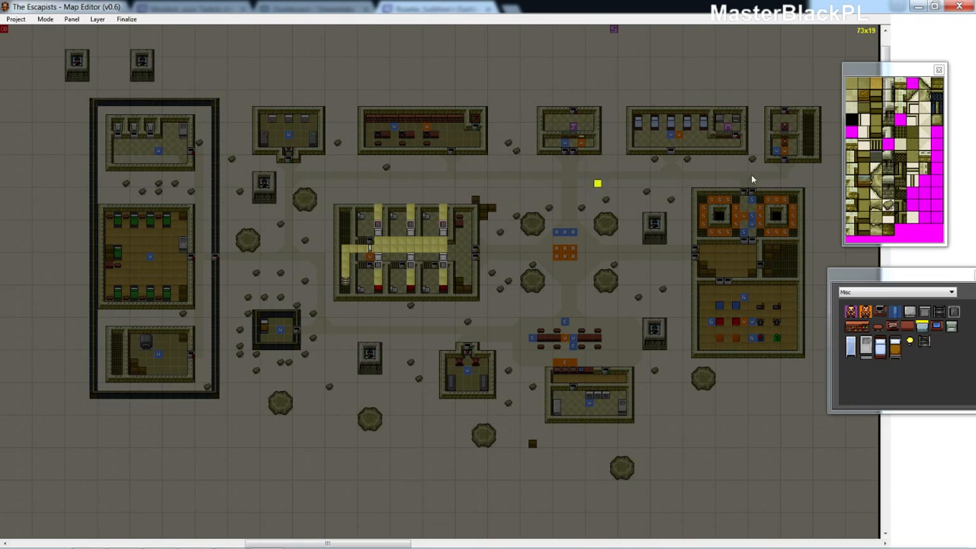
# Place the last door type from the Doors category across the west duct, just north of the ladder
pyautogui.click(943, 294)
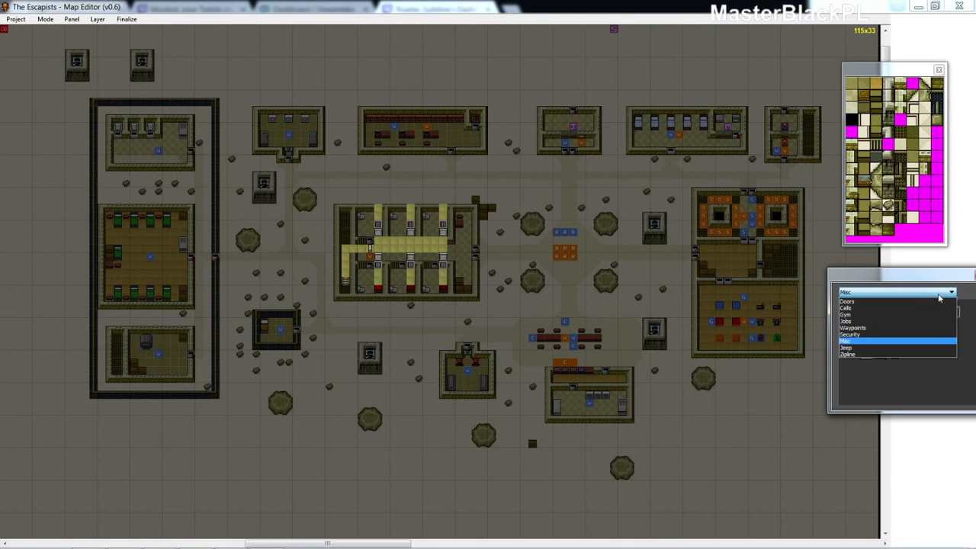
pyautogui.click(854, 302)
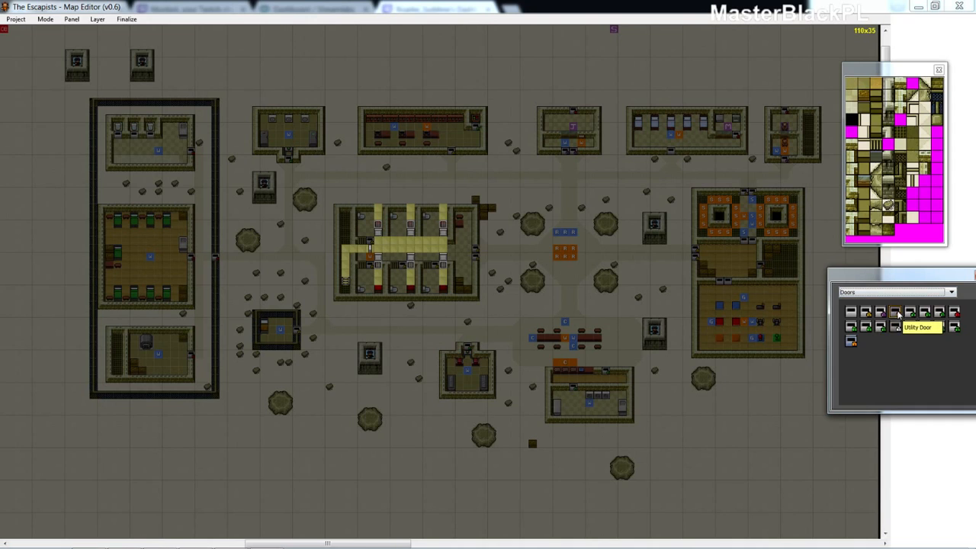
pyautogui.click(852, 341)
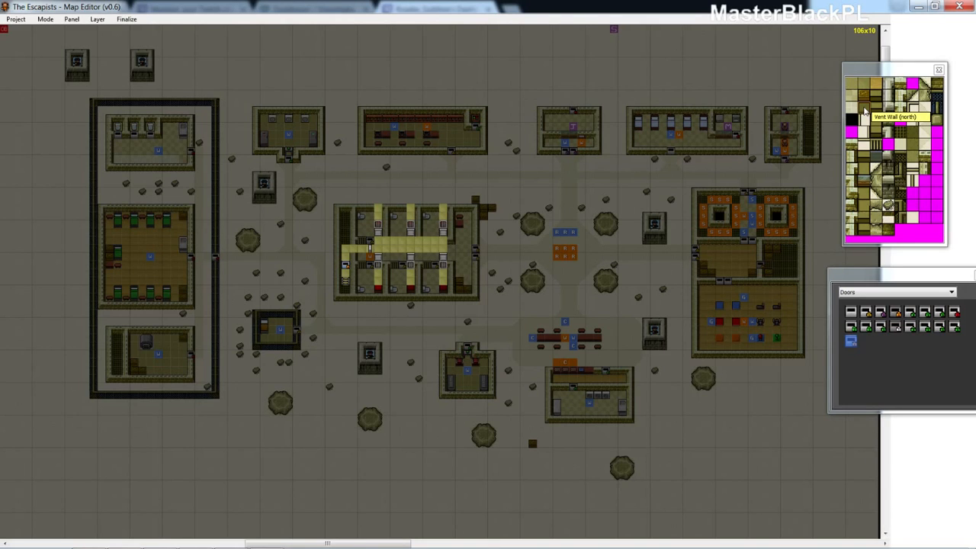
# Cap the three upper cell ducts with Vent Wall (north) tiles and line the north edge of the central duct
pyautogui.click(376, 198)
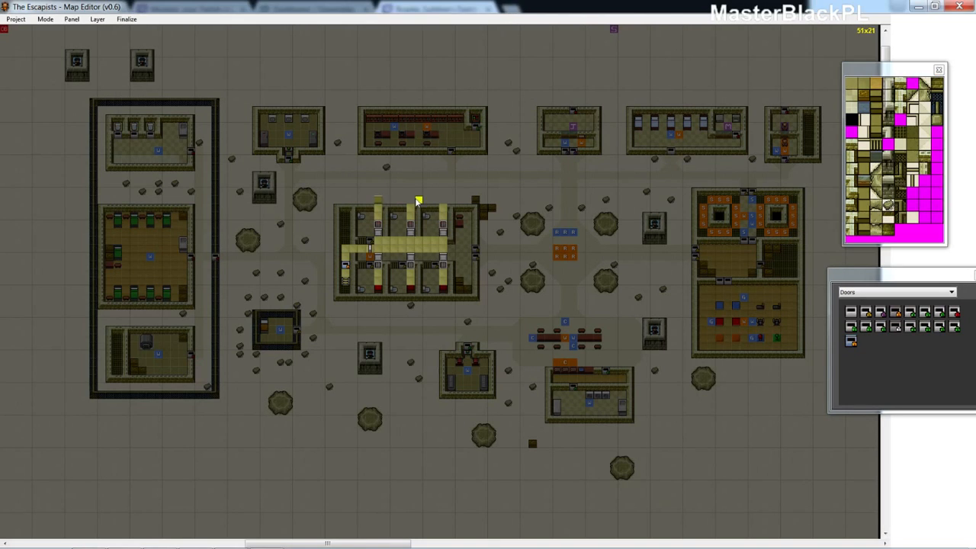
pyautogui.click(409, 199)
pyautogui.click(444, 199)
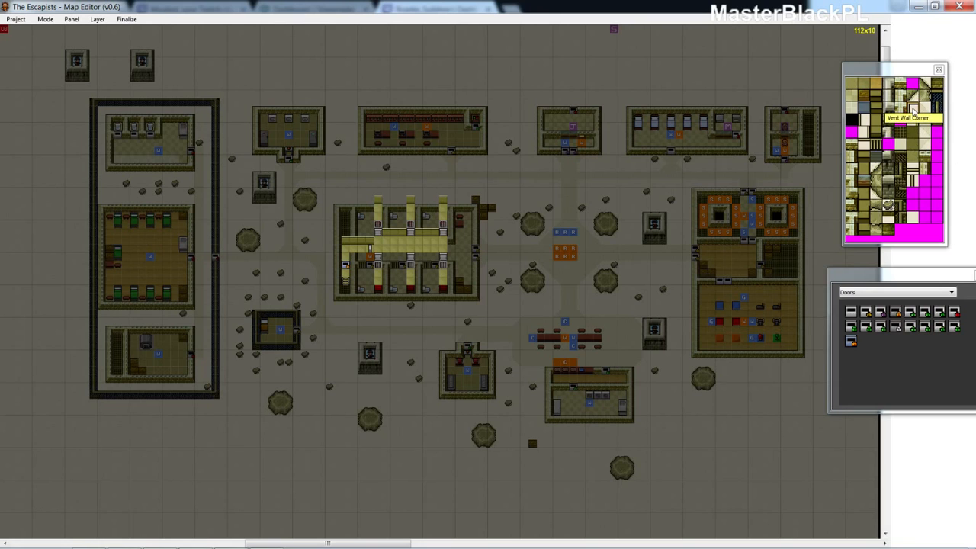
# Place Vent Wall Corner tiles where the lower cell ducts branch off the south side of the central duct
pyautogui.click(914, 111)
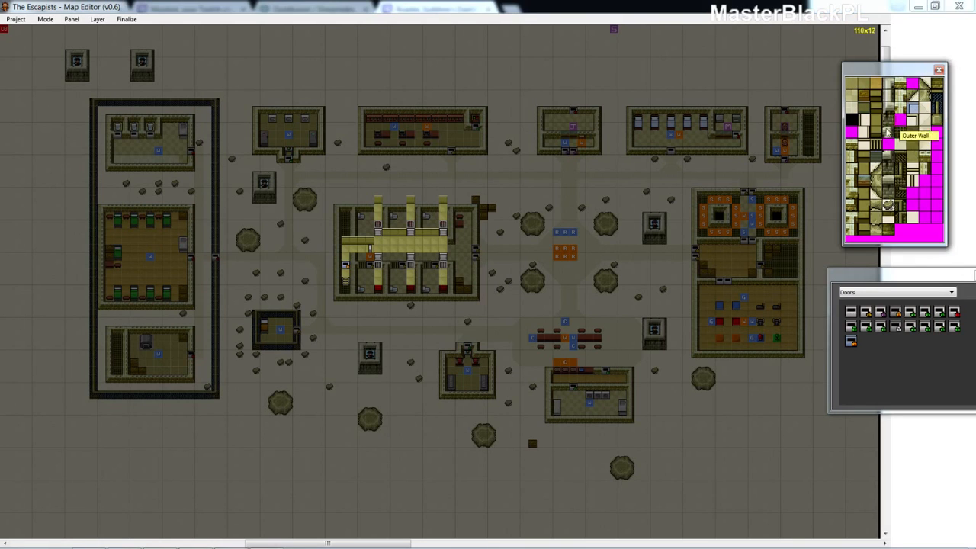
pyautogui.click(420, 258)
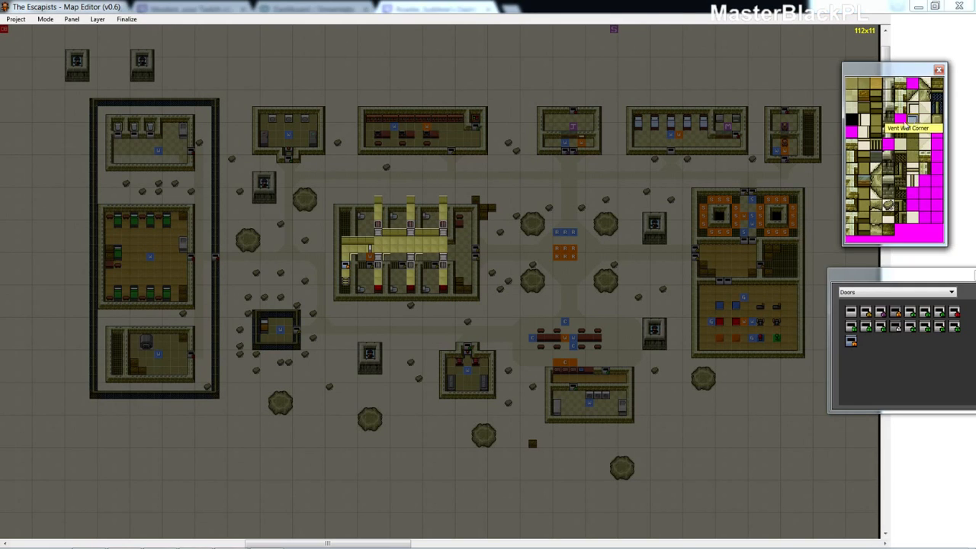
pyautogui.click(370, 258)
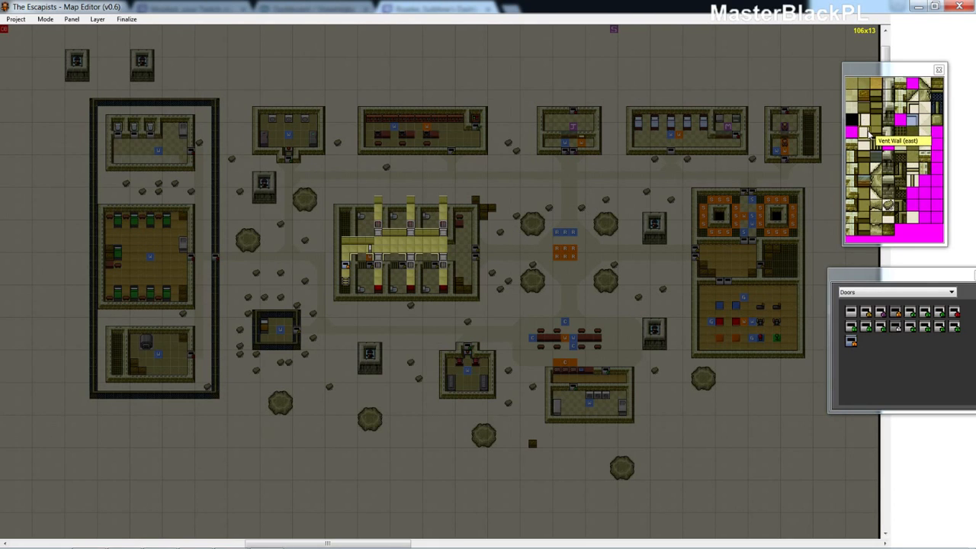
# Line the west sides of the cell ducts with Vent Wall (east) tiles
pyautogui.click(869, 135)
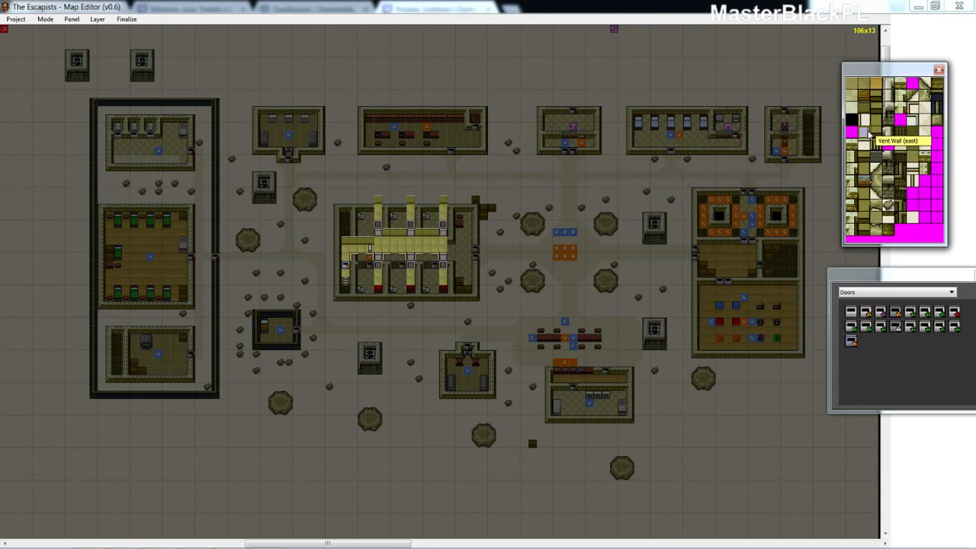
pyautogui.click(373, 233)
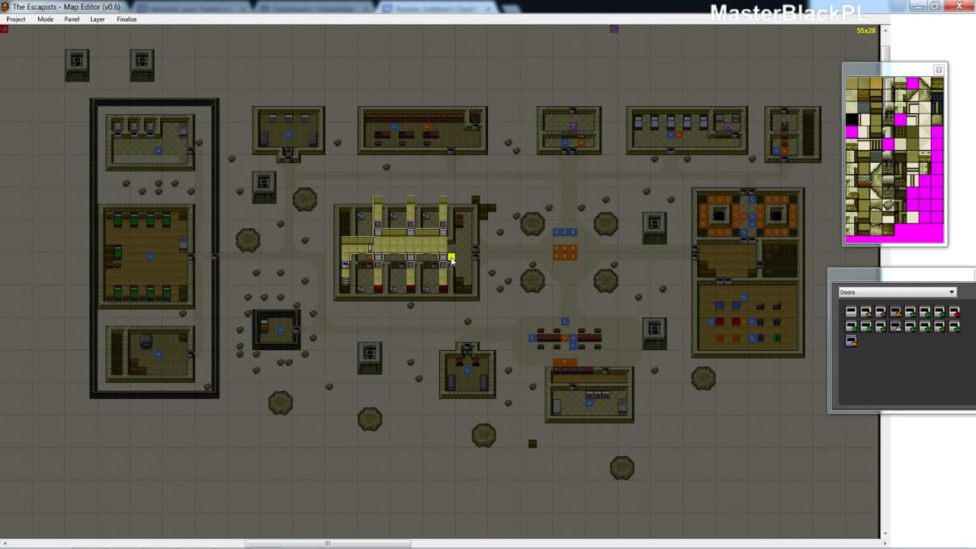
pyautogui.click(871, 136)
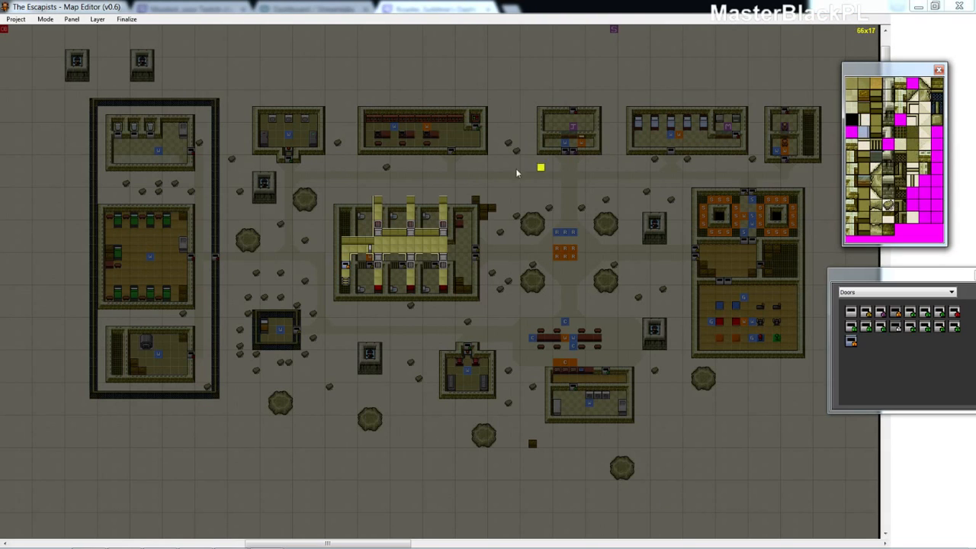
pyautogui.click(402, 202)
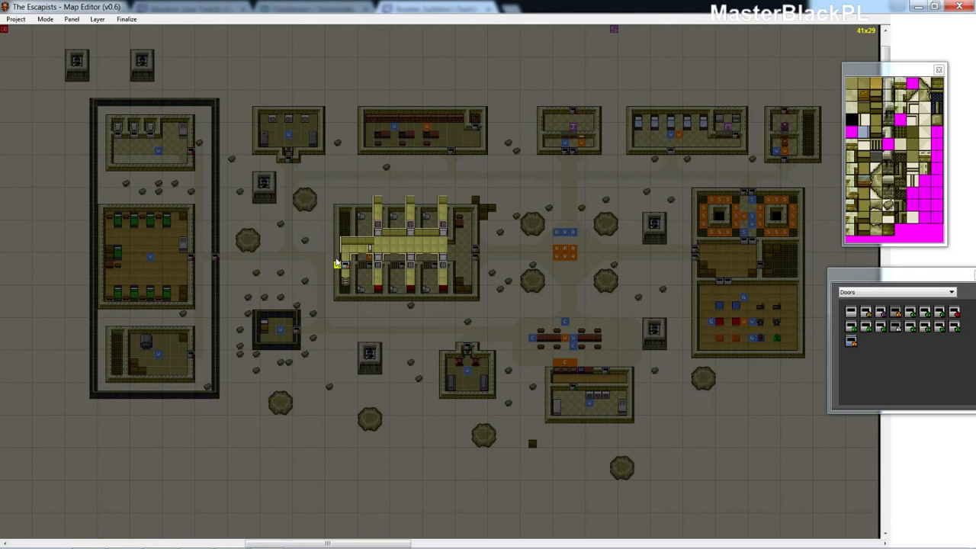
# Close the south end of the ladder duct with a vent wall and line the ducts' east sides with Vent Wall (west)
pyautogui.click(869, 149)
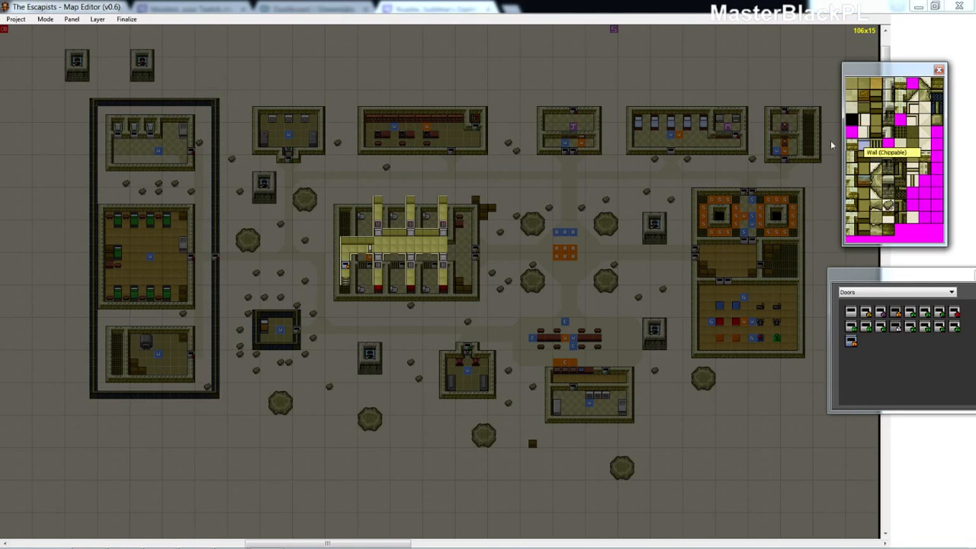
pyautogui.click(347, 289)
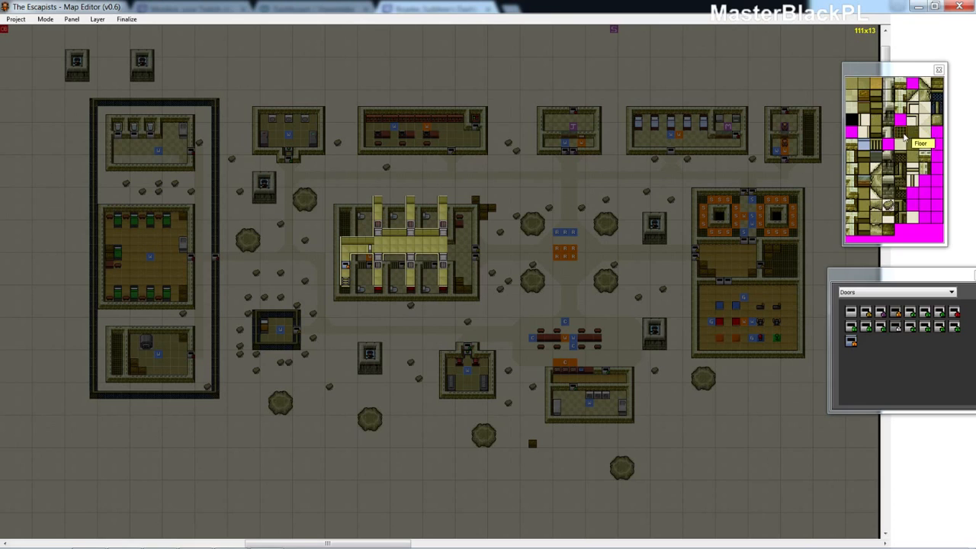
pyautogui.click(864, 125)
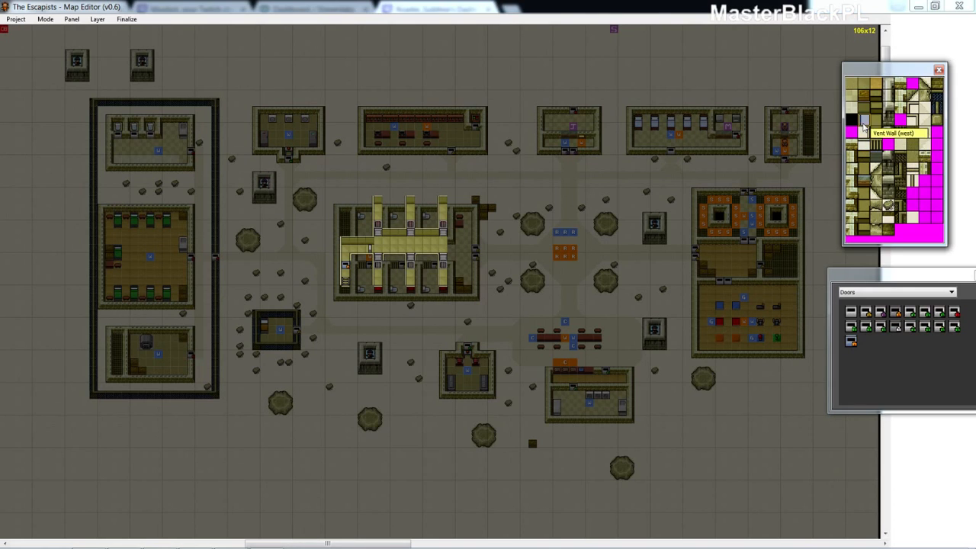
pyautogui.click(386, 202)
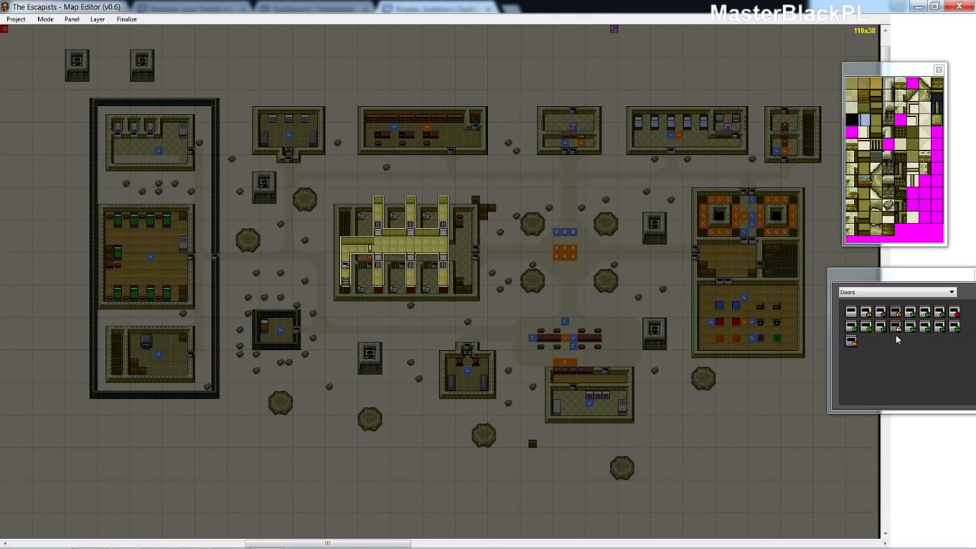
# Fill the interiors of the two northern buildings directly above the cell block with vent floor
pyautogui.click(864, 97)
pyautogui.moveTo(272, 113); pyautogui.dragTo(313, 143)
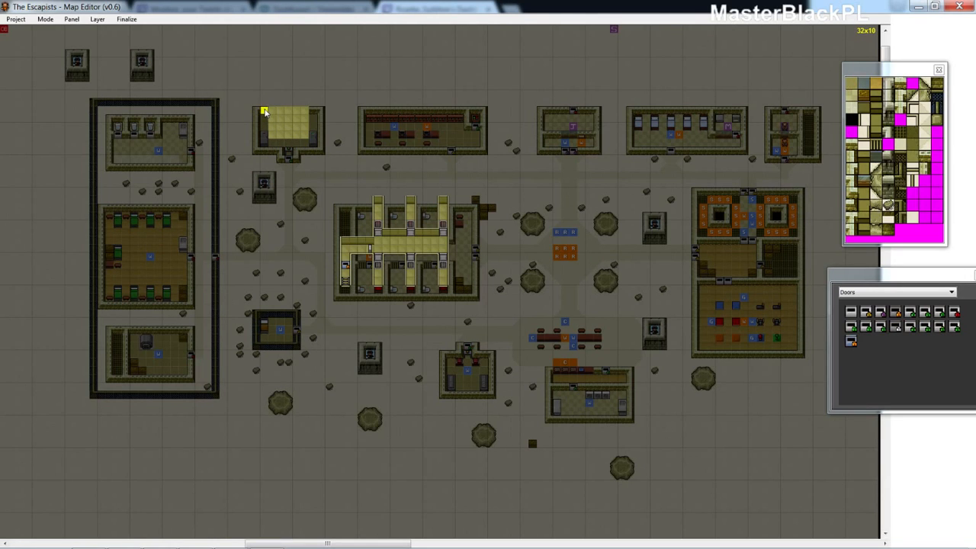
pyautogui.moveTo(263, 112)
pyautogui.mouseDown()
pyautogui.moveTo(264, 138)
pyautogui.moveTo(311, 109)
pyautogui.moveTo(311, 134)
pyautogui.mouseUp()
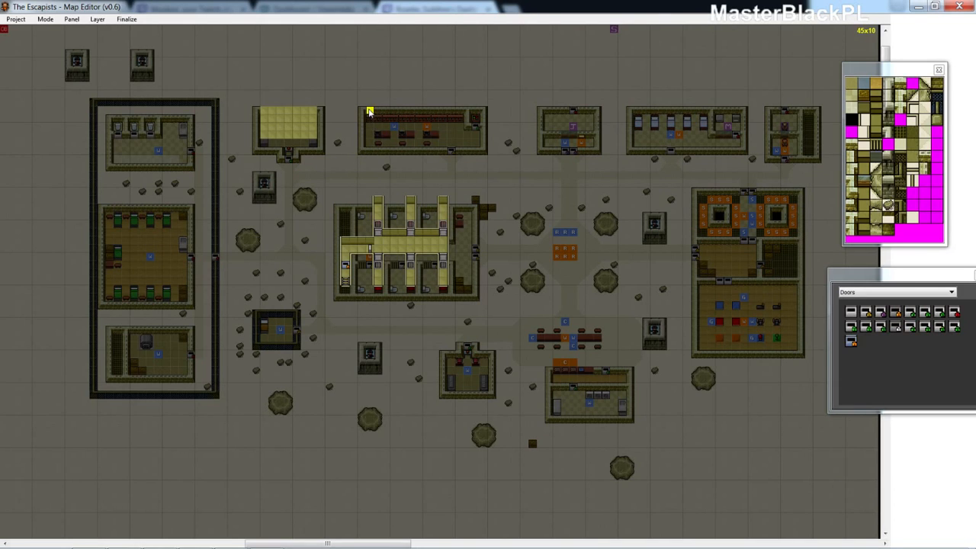
pyautogui.moveTo(370, 111); pyautogui.dragTo(484, 144)
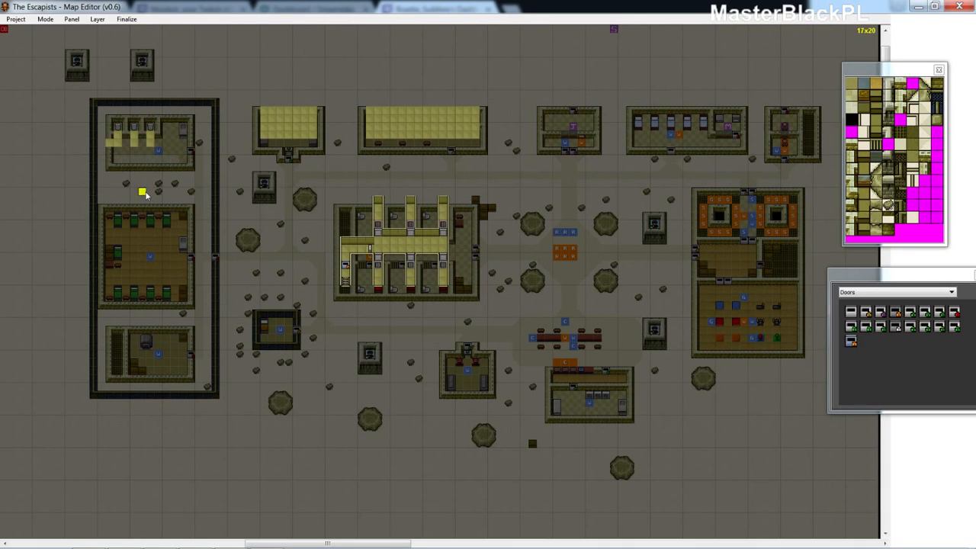
# Lay a horizontal strip of vent floor across the northwest building, just below its row of cubicles
pyautogui.click(126, 144)
pyautogui.click(143, 143)
pyautogui.click(162, 143)
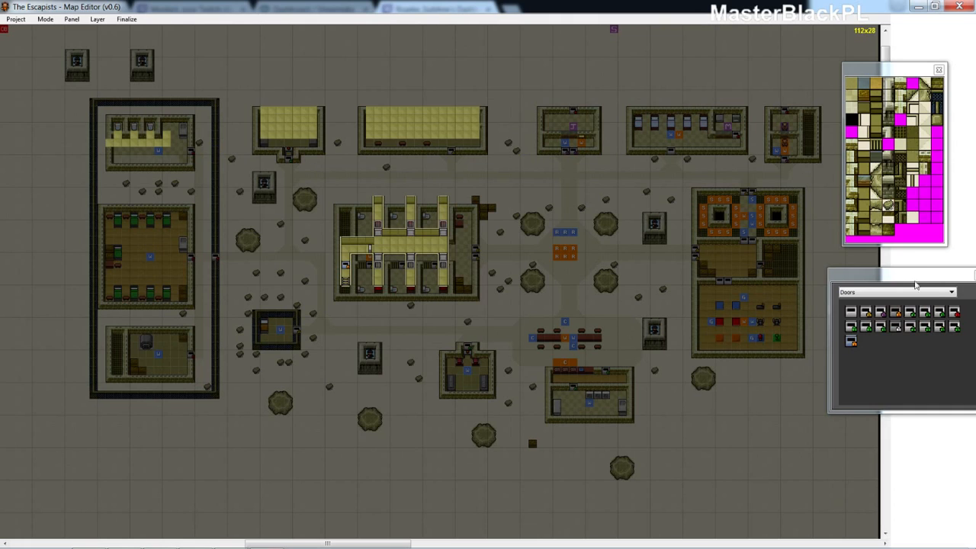
# Place Vent cover objects from the Misc category above the northwest building's cubicles and around the vent strip
pyautogui.click(942, 292)
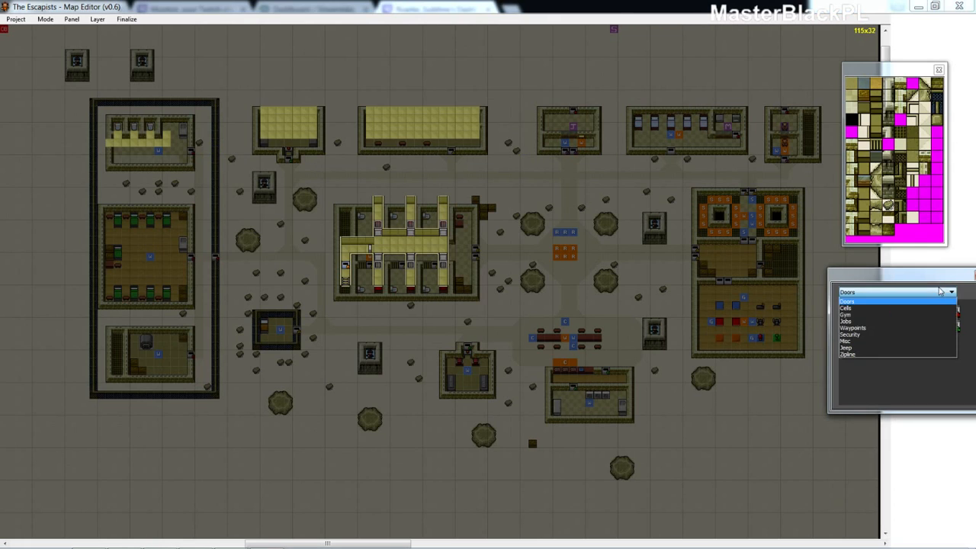
pyautogui.click(895, 343)
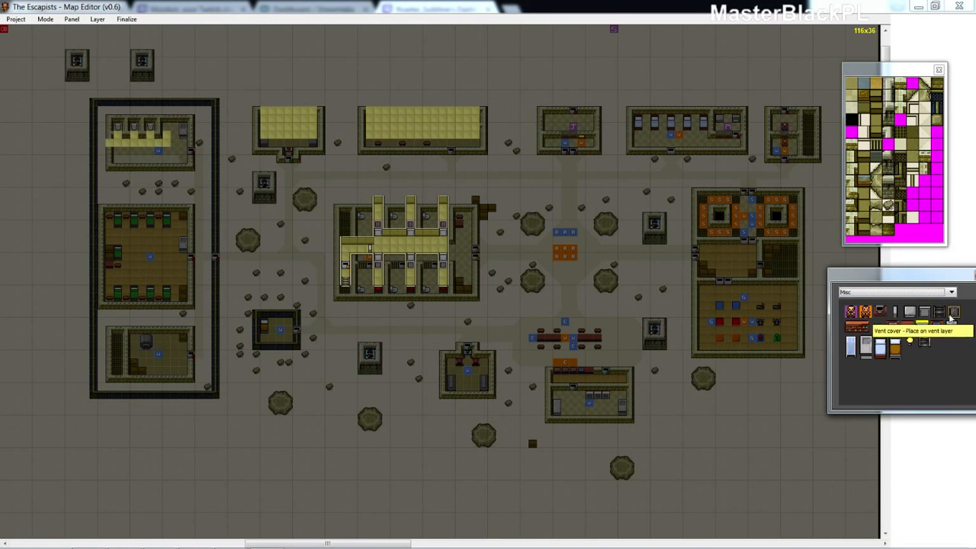
pyautogui.click(117, 128)
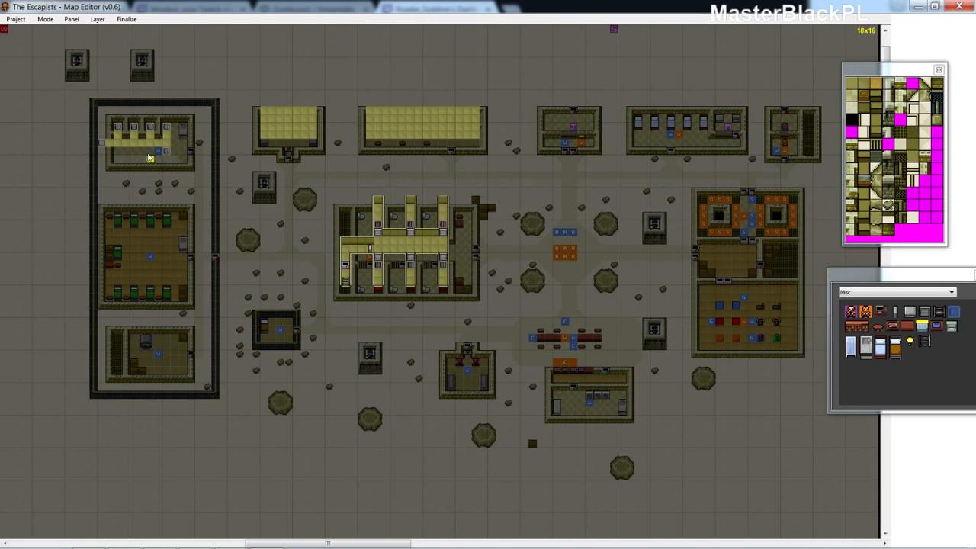
# Extend the northwest building's vent floor one tile east and upward, and place a Vent cover on the new branch
pyautogui.press('space')
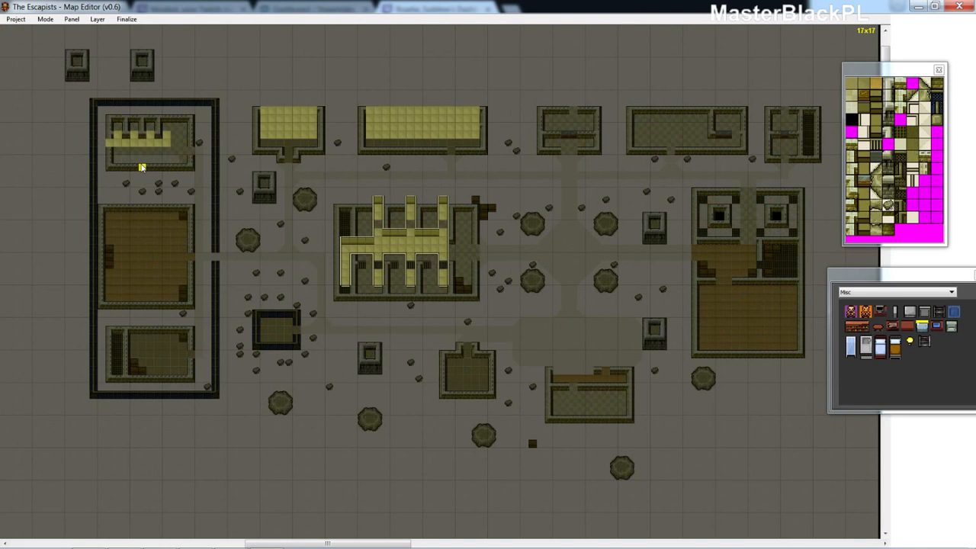
pyautogui.press('space')
pyautogui.press('space')
pyautogui.press('space')
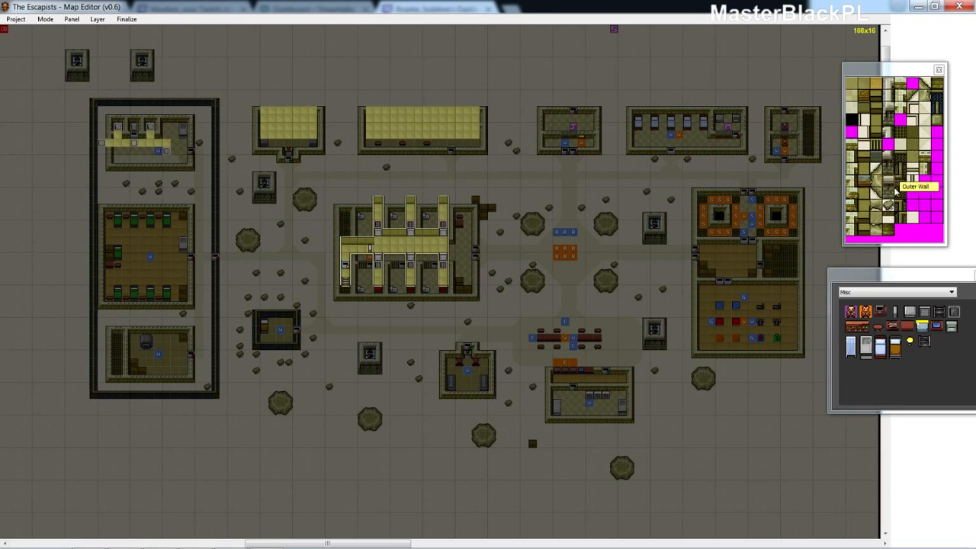
pyautogui.click(166, 143)
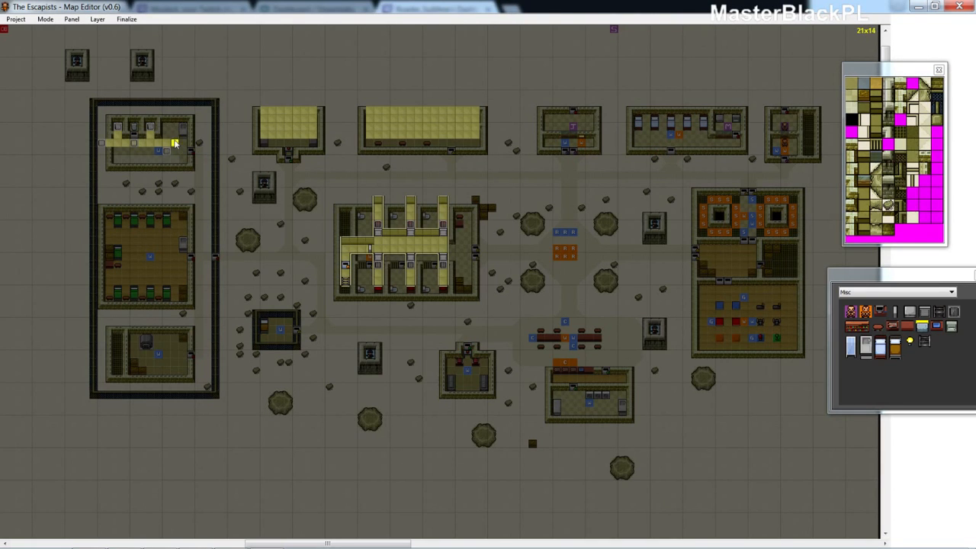
pyautogui.click(176, 135)
pyautogui.click(954, 311)
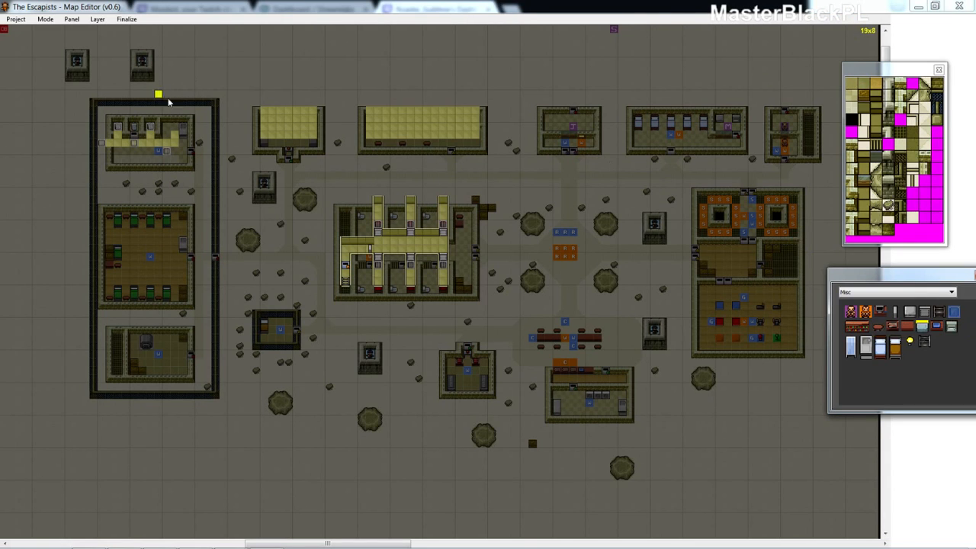
pyautogui.click(176, 128)
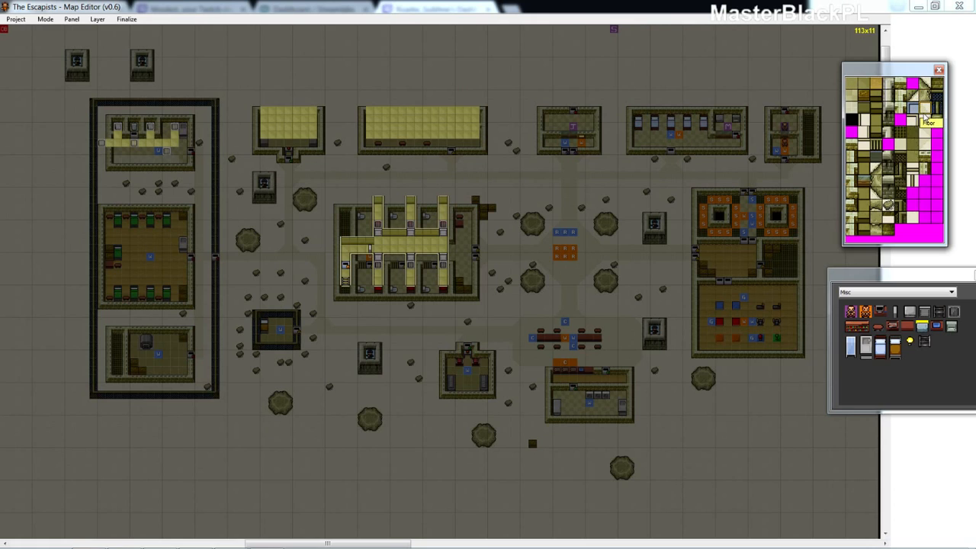
# Place Vent Wall Corner tiles at the east end and junctions of the northwest building's duct
pyautogui.click(173, 151)
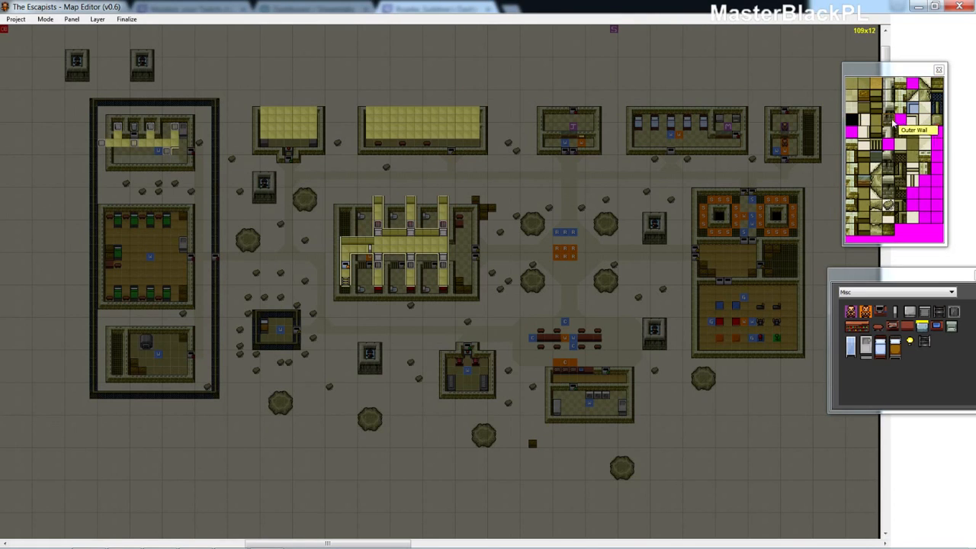
pyautogui.click(912, 120)
pyautogui.click(157, 144)
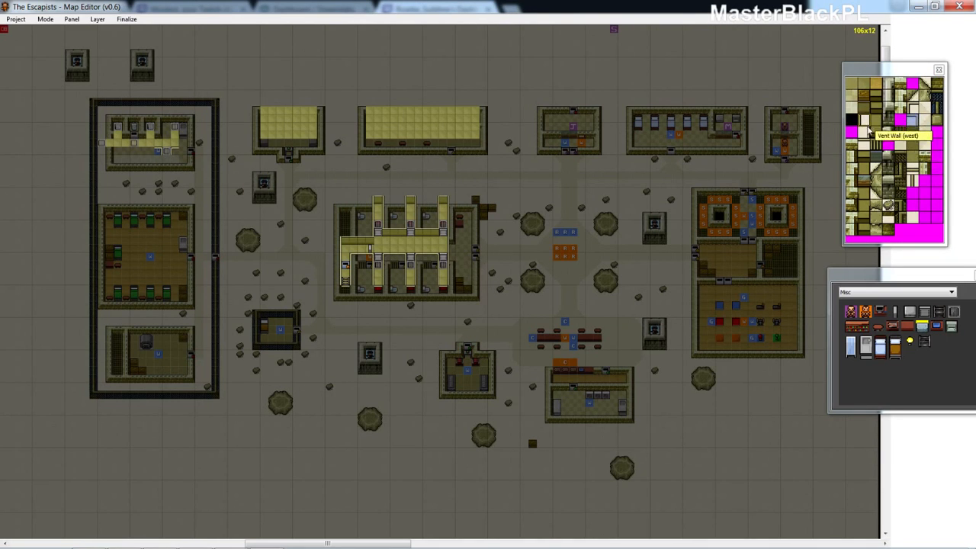
# Cap the upper ends of the northwest building's duct branches with north vent wall tiles
pyautogui.click(866, 113)
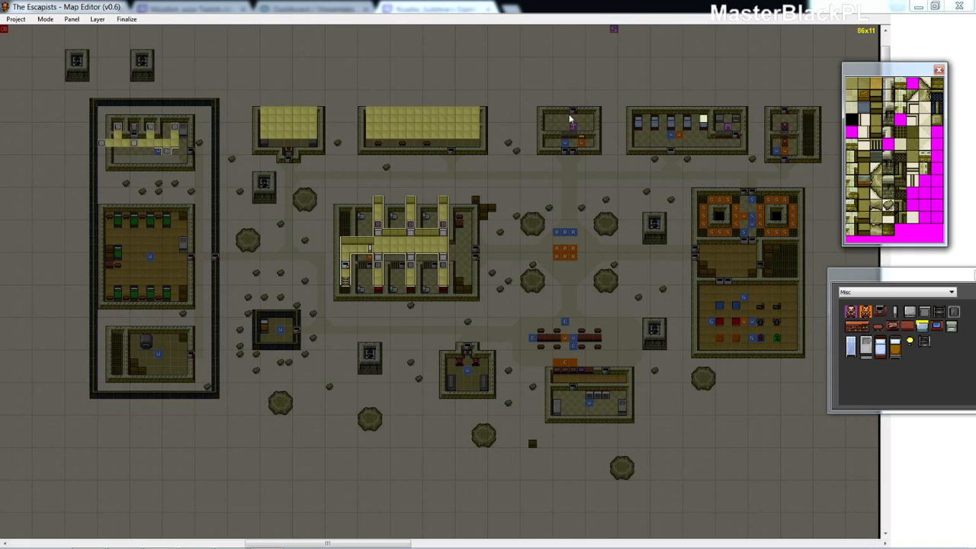
pyautogui.click(174, 119)
pyautogui.click(150, 119)
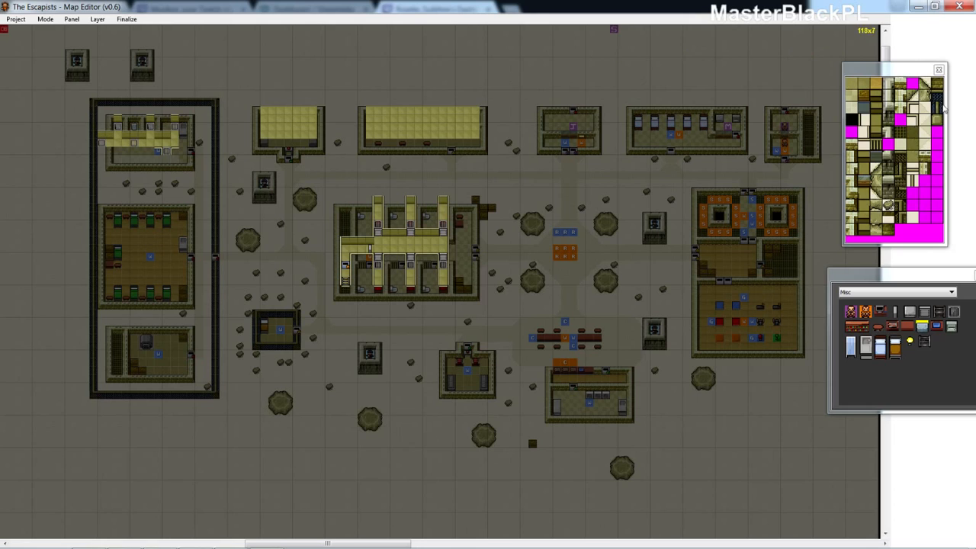
# Line the northwest branches' east sides with Vent Wall (west) and their west sides with Vent Wall (east)
pyautogui.click(864, 120)
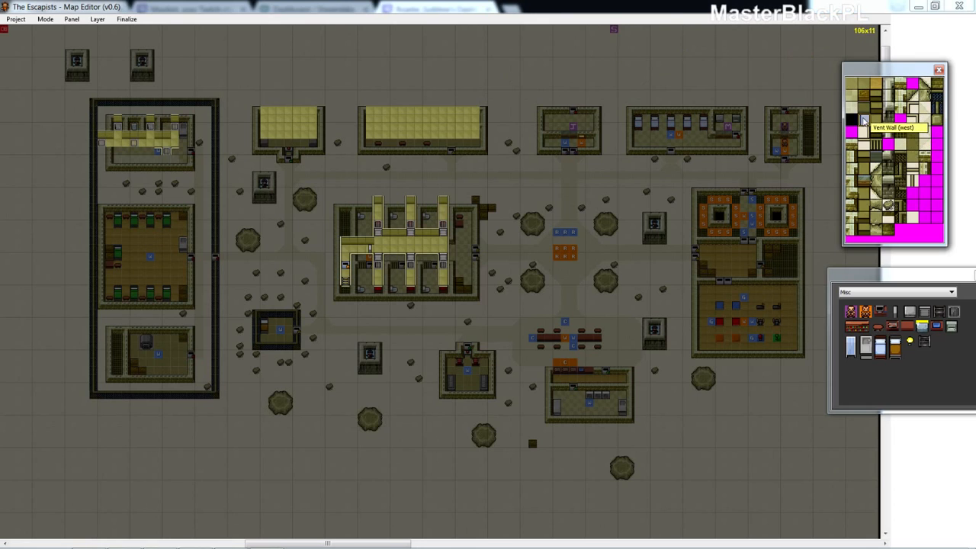
pyautogui.click(186, 127)
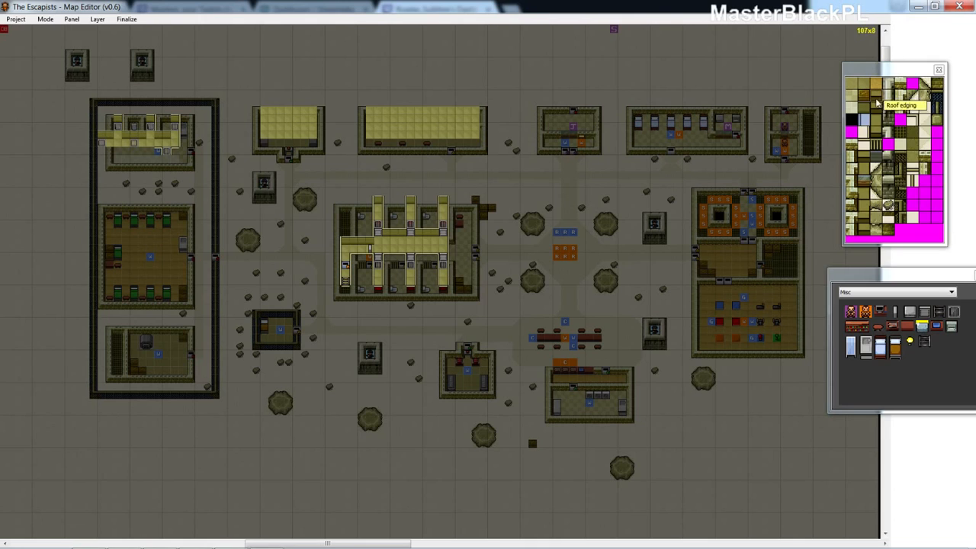
pyautogui.click(166, 124)
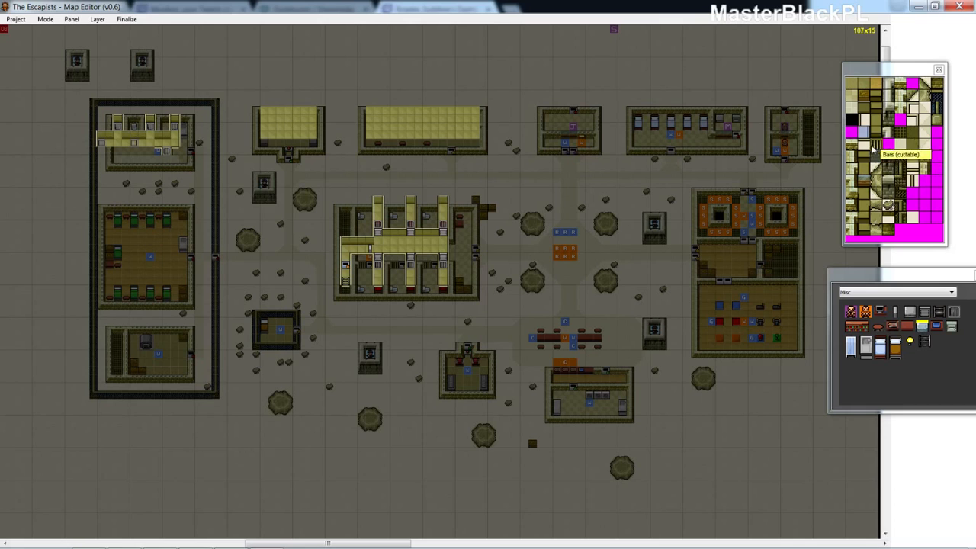
# Line the south edge of the northwest building's duct with vent wall tiles and erase the area below it
pyautogui.click(865, 145)
pyautogui.moveTo(103, 153); pyautogui.dragTo(158, 158)
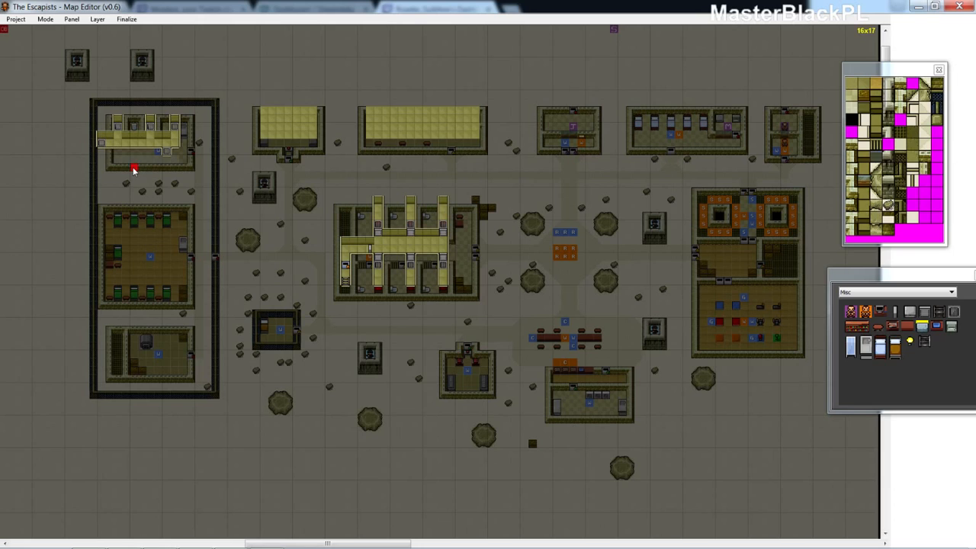
pyautogui.rightClick(134, 169)
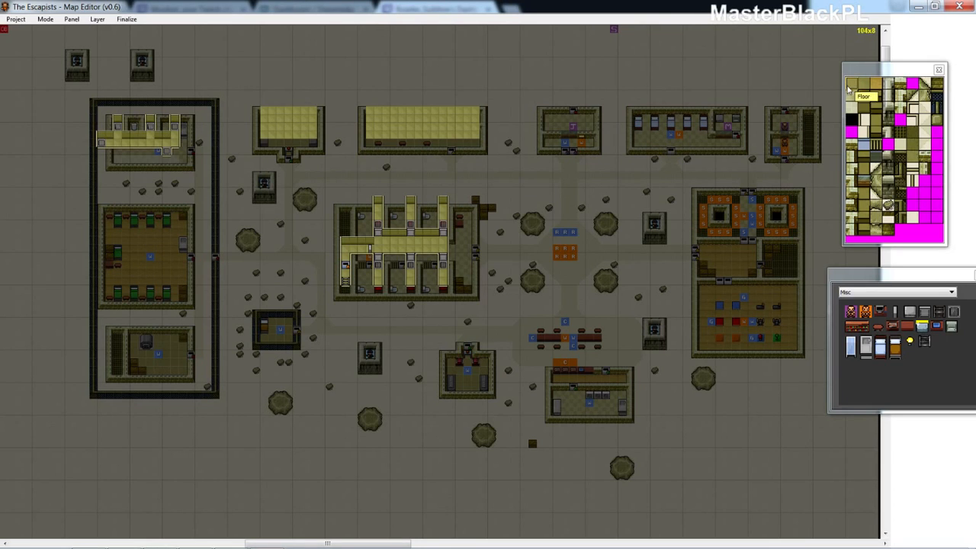
# Place a vent cover near the west wall of the compound's middle building and paint vent floor east, branching north and south
pyautogui.click(955, 311)
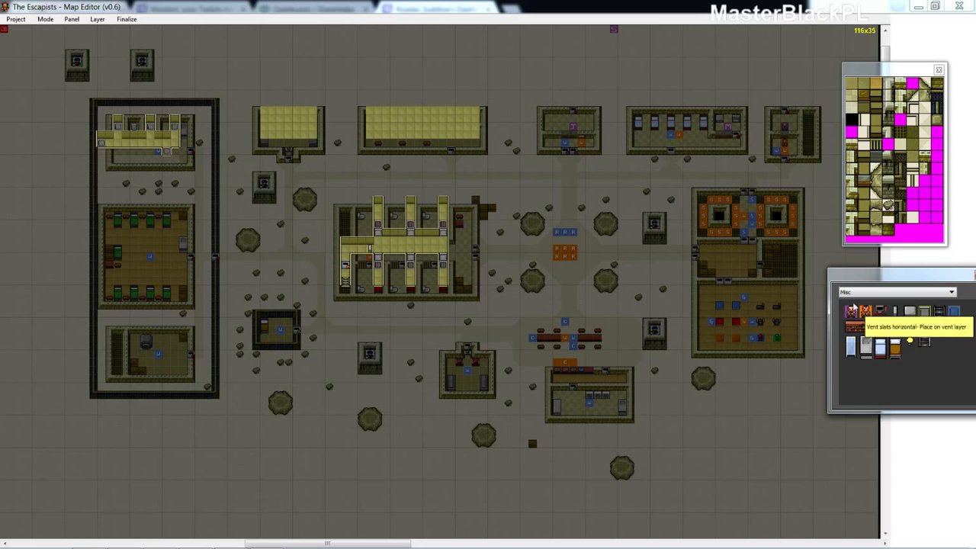
pyautogui.click(109, 257)
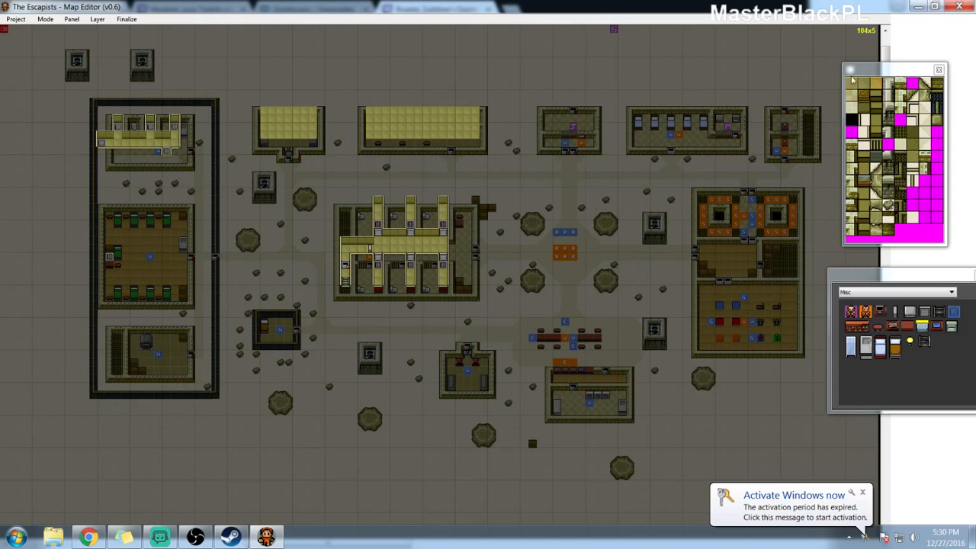
pyautogui.click(864, 83)
pyautogui.click(118, 257)
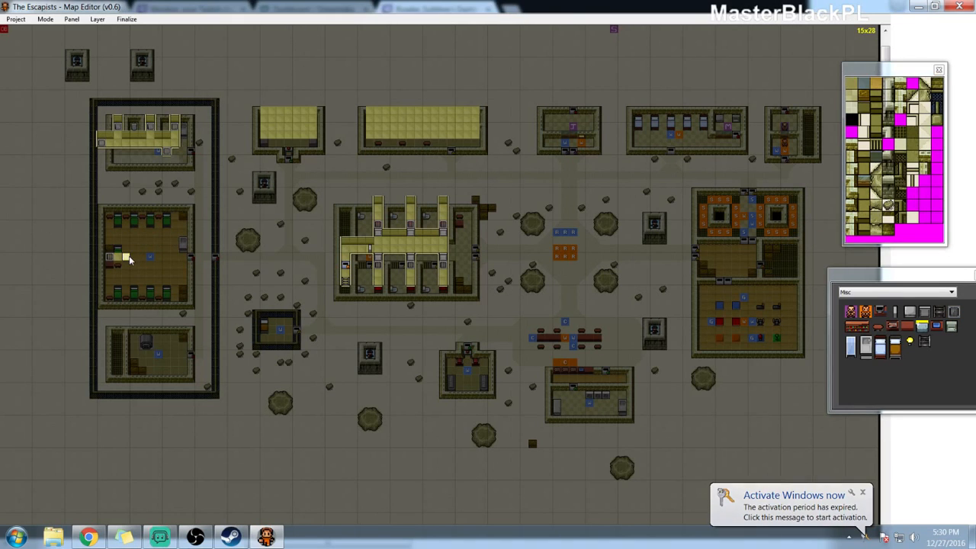
pyautogui.moveTo(128, 257)
pyautogui.mouseDown()
pyautogui.moveTo(142, 267)
pyautogui.moveTo(146, 241)
pyautogui.mouseUp()
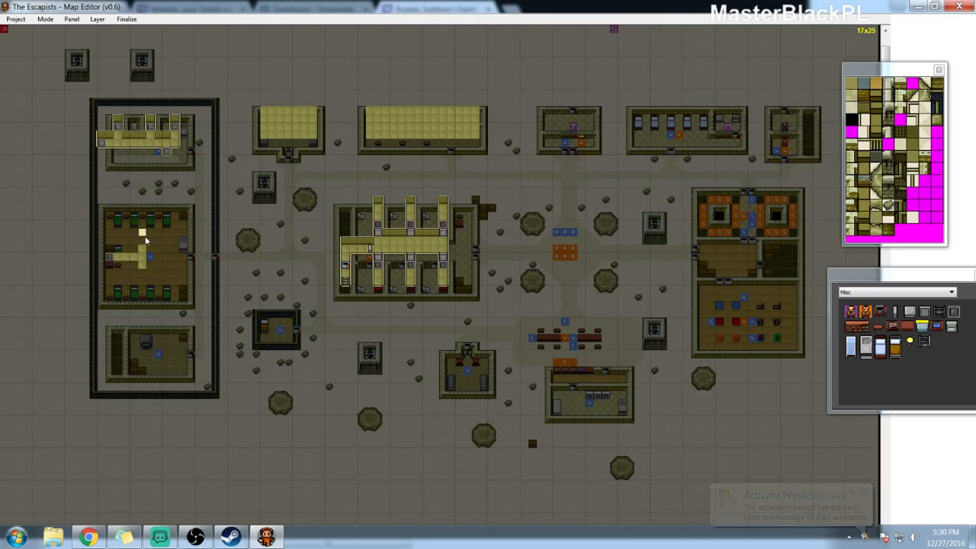
pyautogui.click(144, 242)
pyautogui.click(143, 273)
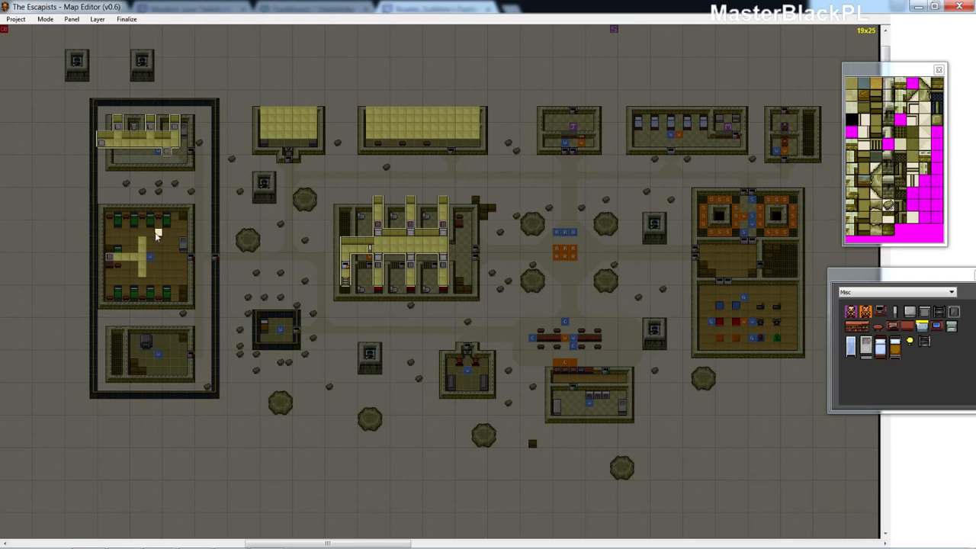
# Fill in the inner corners of the middle building's cross-shaped vent floor and place a Ladder Up at its centre
pyautogui.click(137, 249)
pyautogui.click(151, 250)
pyautogui.click(151, 257)
pyautogui.click(152, 264)
pyautogui.click(135, 264)
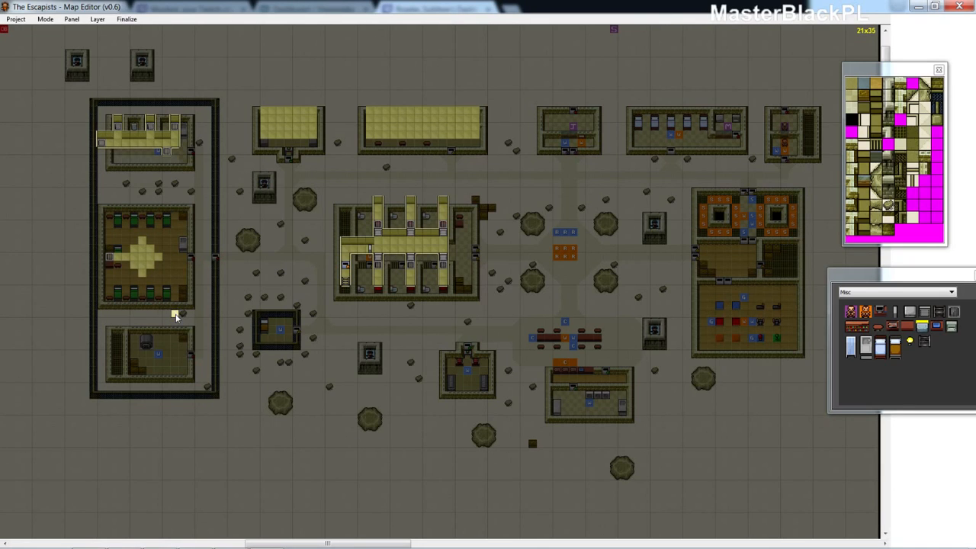
pyautogui.click(926, 343)
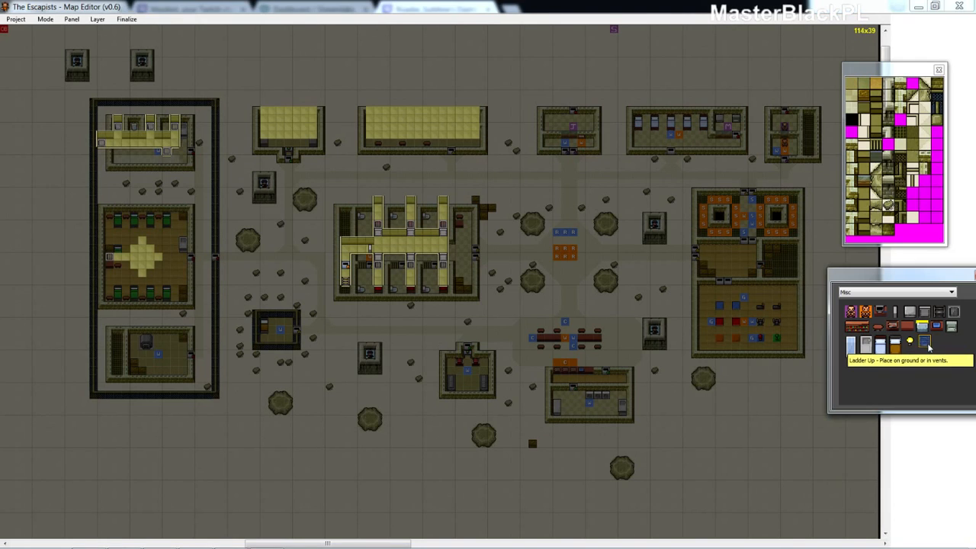
pyautogui.click(142, 258)
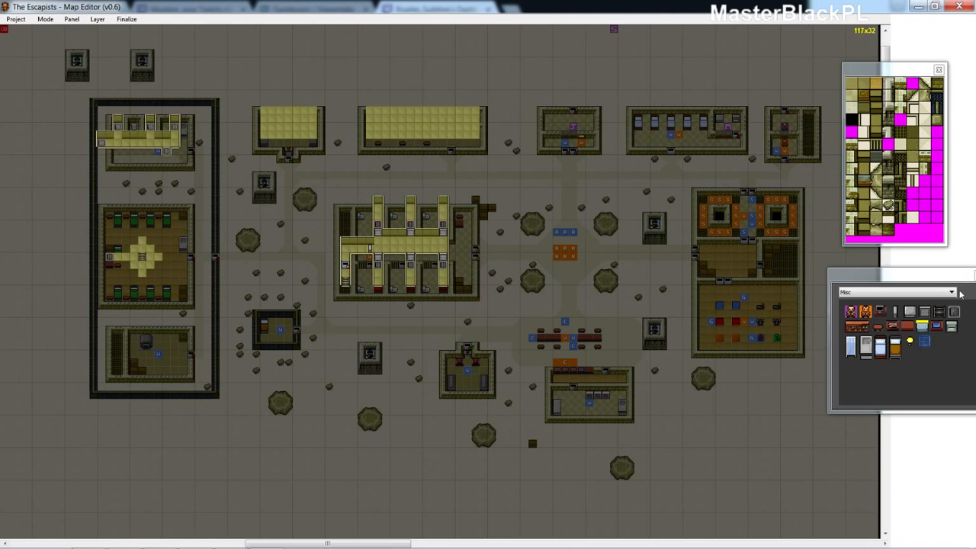
# Place Vent Wall Corner tiles around the lower diagonals of the middle building's vent room
pyautogui.click(914, 110)
pyautogui.click(157, 266)
pyautogui.click(150, 272)
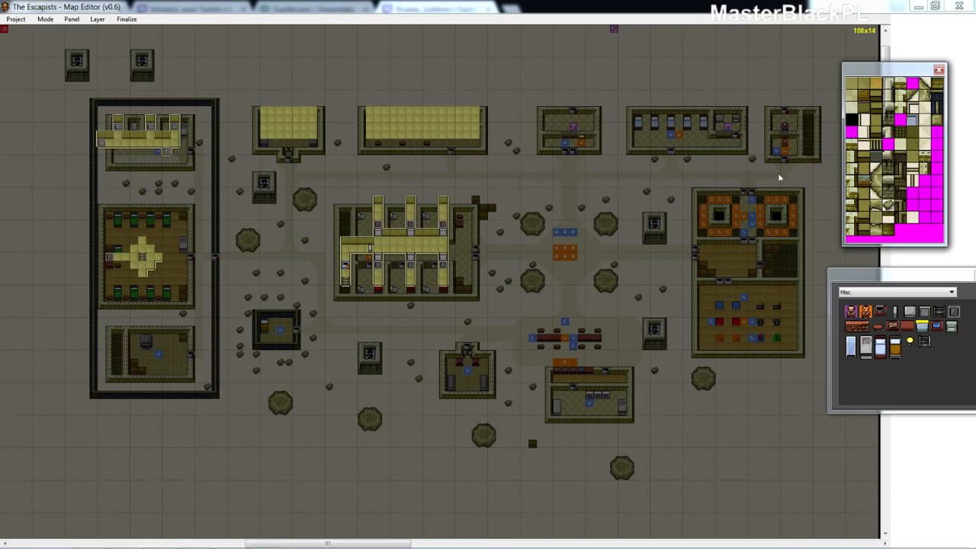
pyautogui.click(137, 269)
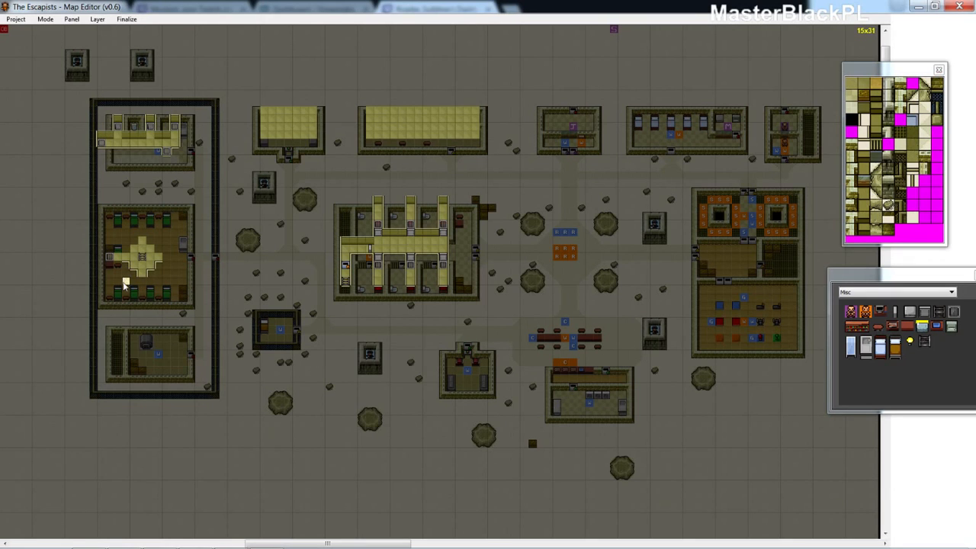
# Line the middle building's vent room with Vent Wall (north) along its upper edges and Vent Wall (west) on its east side
pyautogui.click(864, 101)
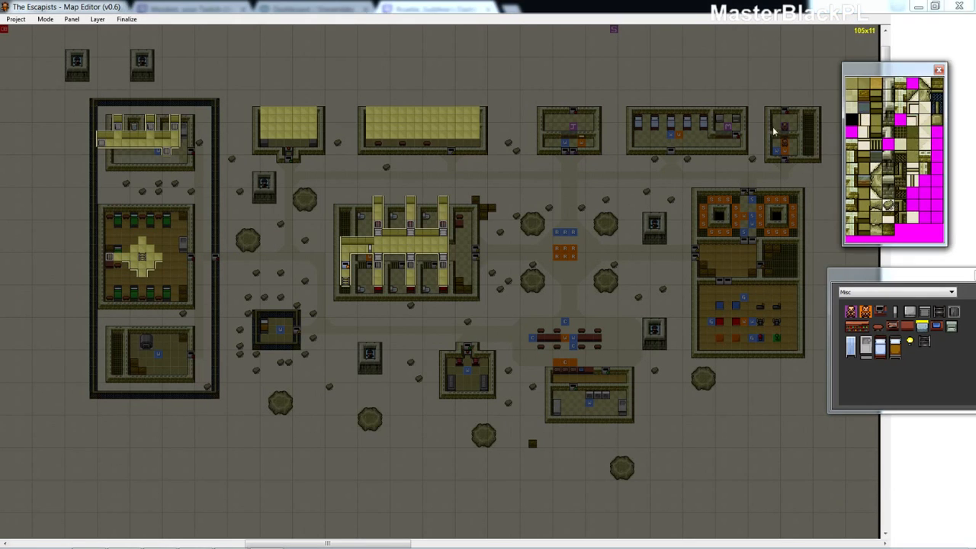
pyautogui.click(162, 251)
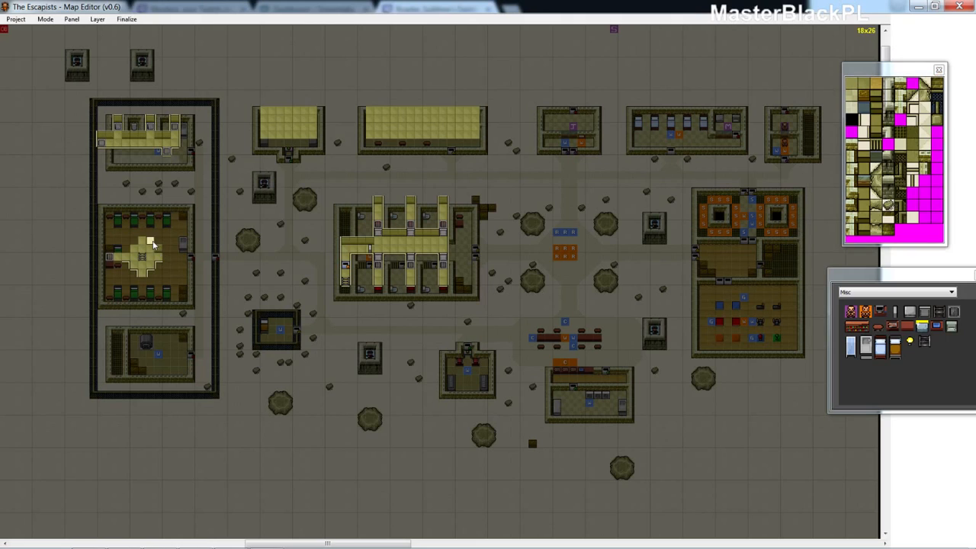
pyautogui.click(145, 234)
pyautogui.click(864, 118)
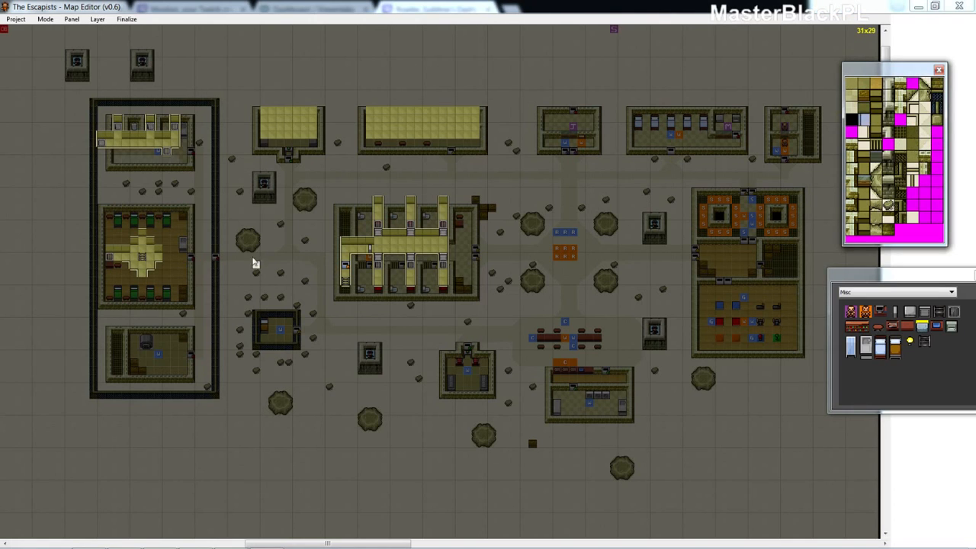
pyautogui.click(167, 258)
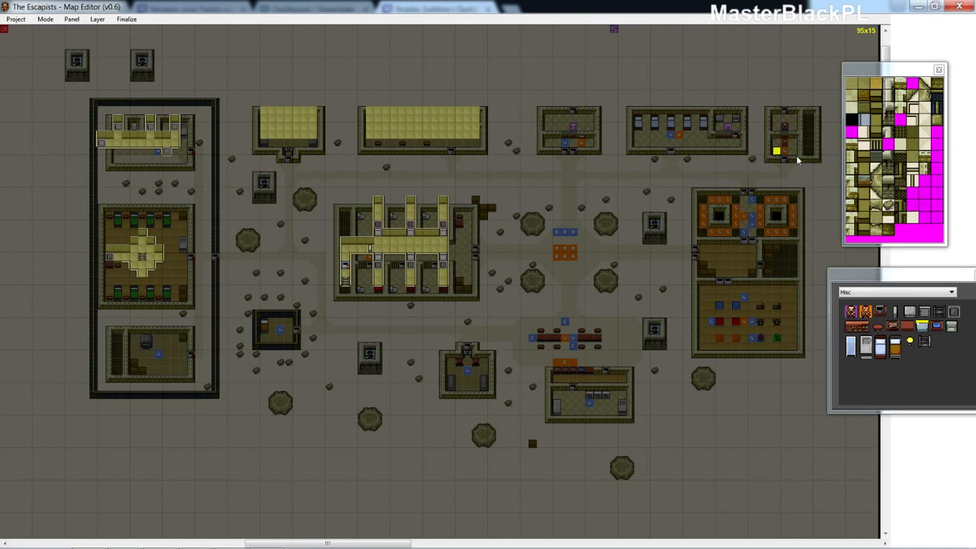
# Line the south edge of the middle building's vent room with south vent wall tiles
pyautogui.click(864, 143)
pyautogui.click(144, 282)
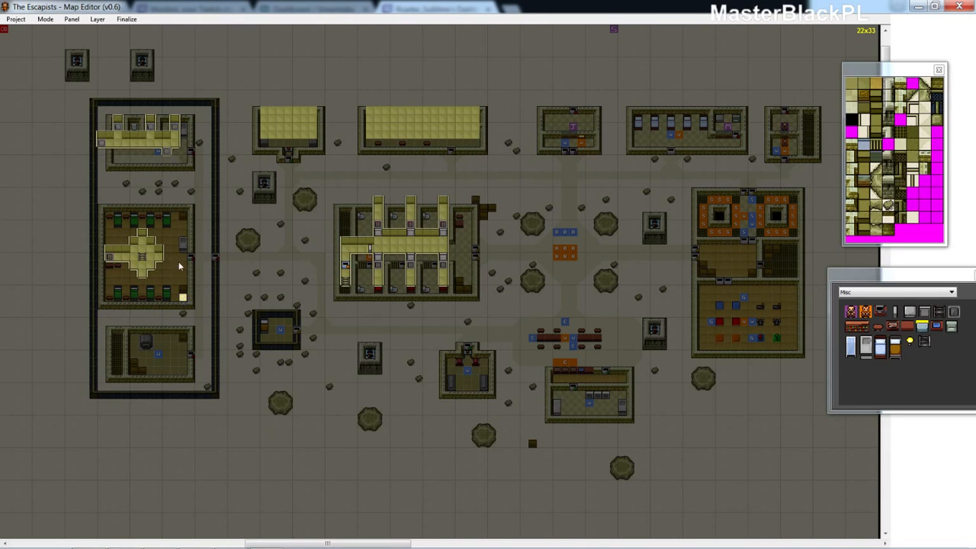
pyautogui.click(174, 265)
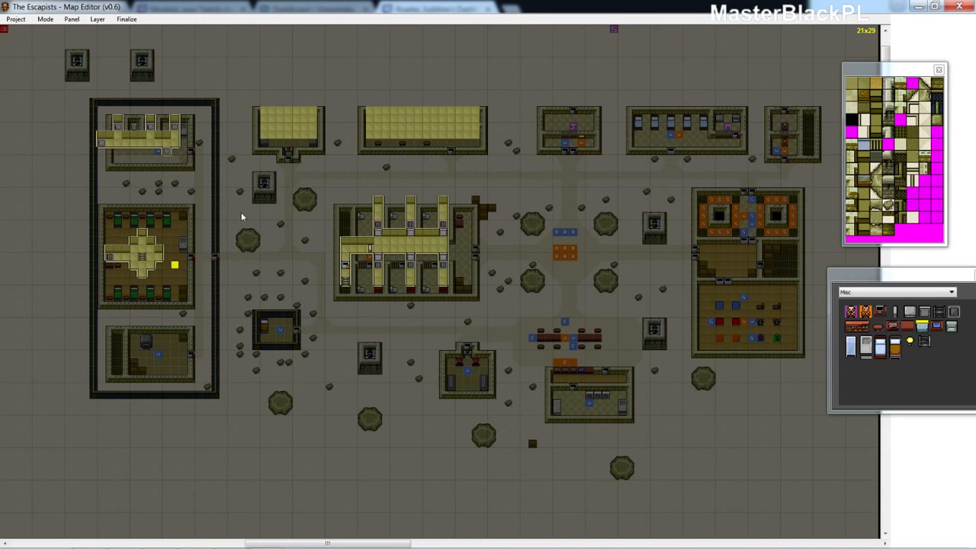
# Place vertical vent slats just east of the middle building's vent cover and a door beside them
pyautogui.click(897, 312)
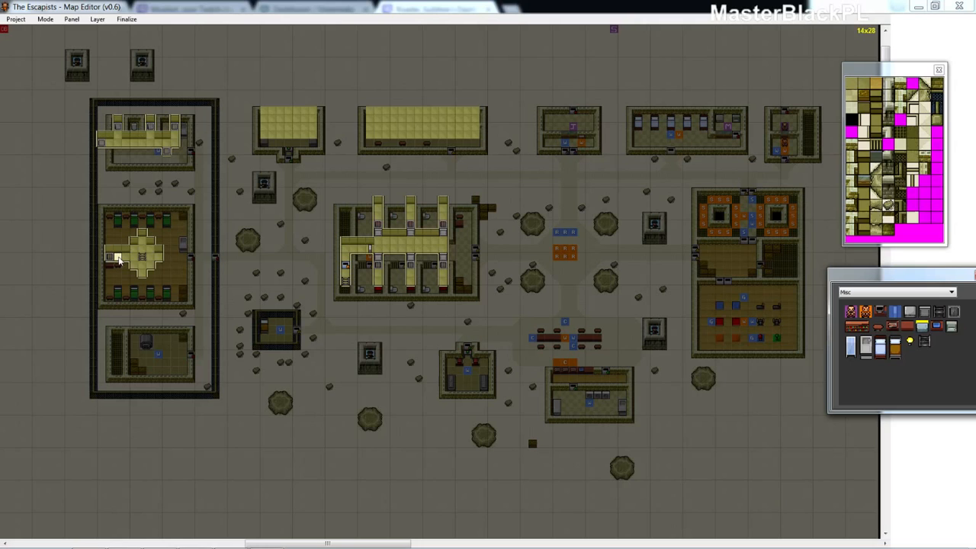
pyautogui.click(119, 261)
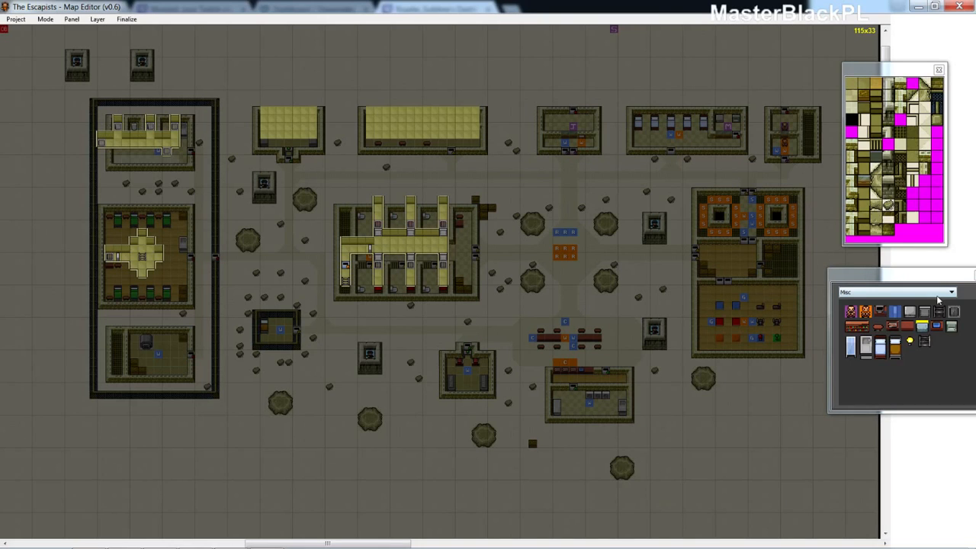
pyautogui.click(938, 295)
pyautogui.click(868, 314)
pyautogui.click(851, 340)
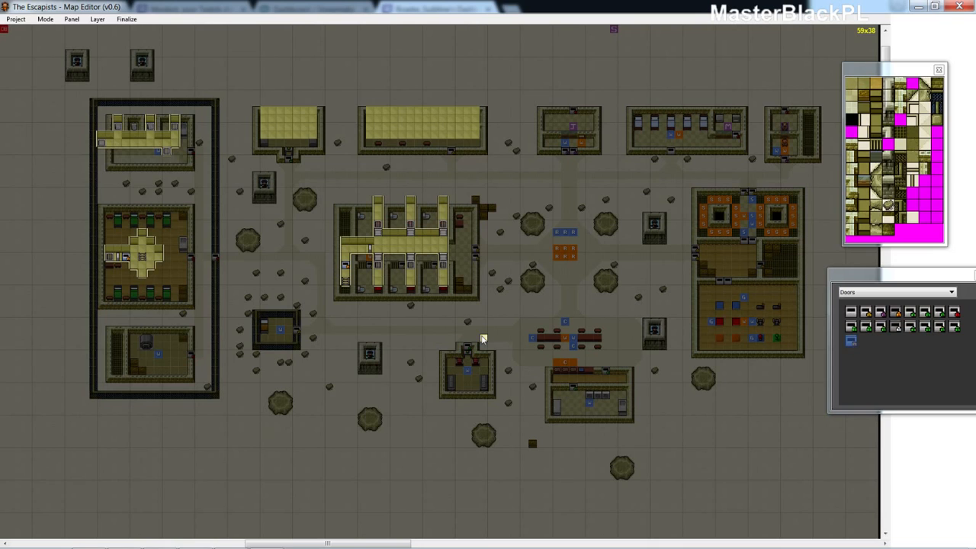
# Place the yellow-topped Misc object in the middle building's vent room, just north of the ladder
pyautogui.click(872, 294)
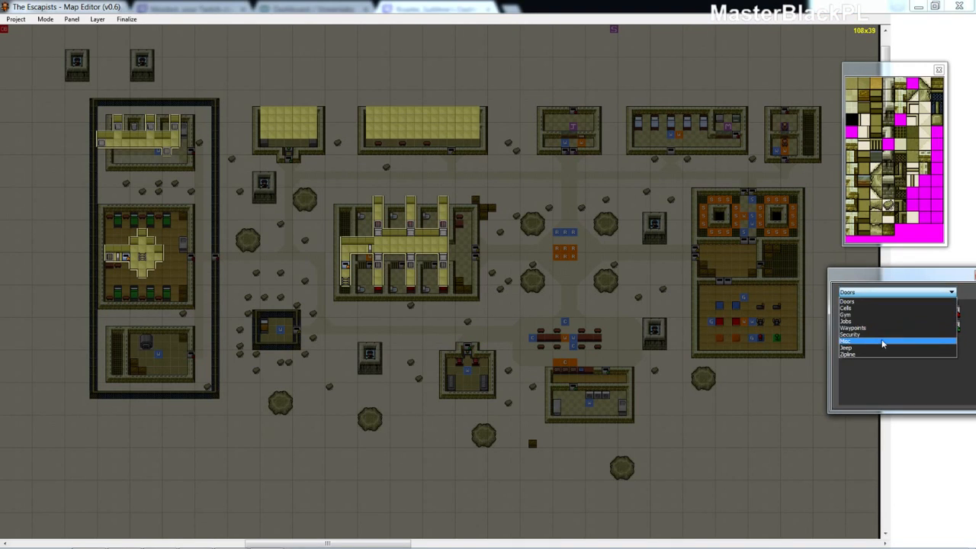
pyautogui.click(877, 341)
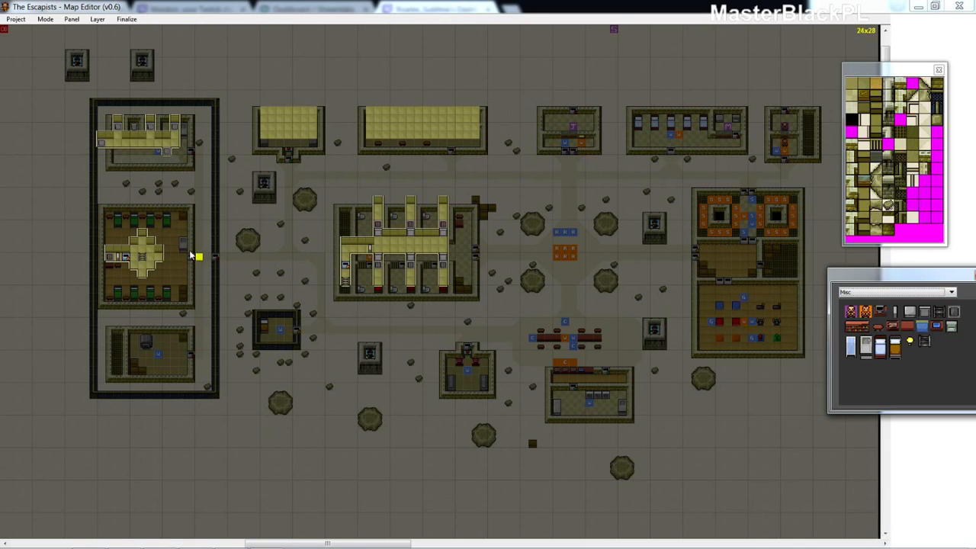
pyautogui.click(144, 242)
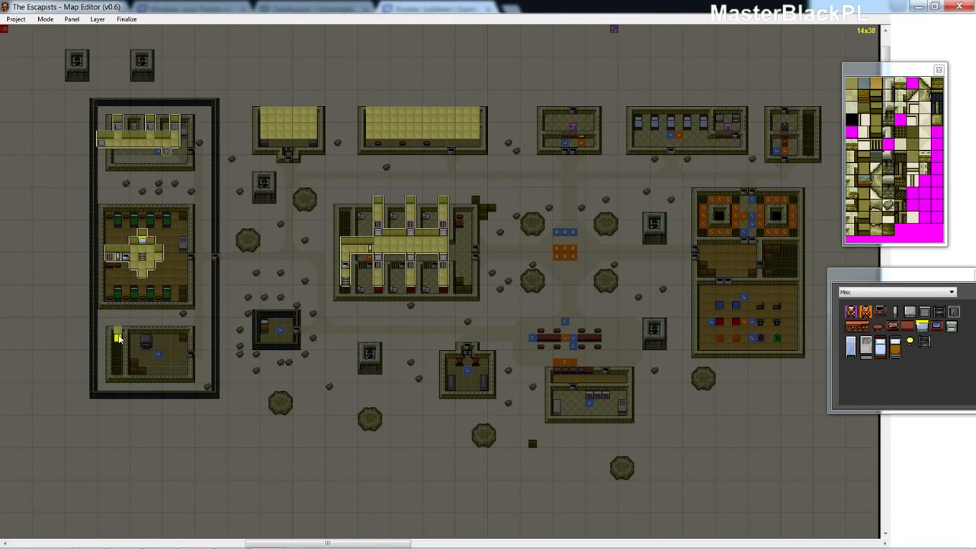
# Paint a north-south strip of vent floor over the southwest building's west room and add horizontal vent slats near its upper end
pyautogui.moveTo(117, 344); pyautogui.dragTo(116, 373)
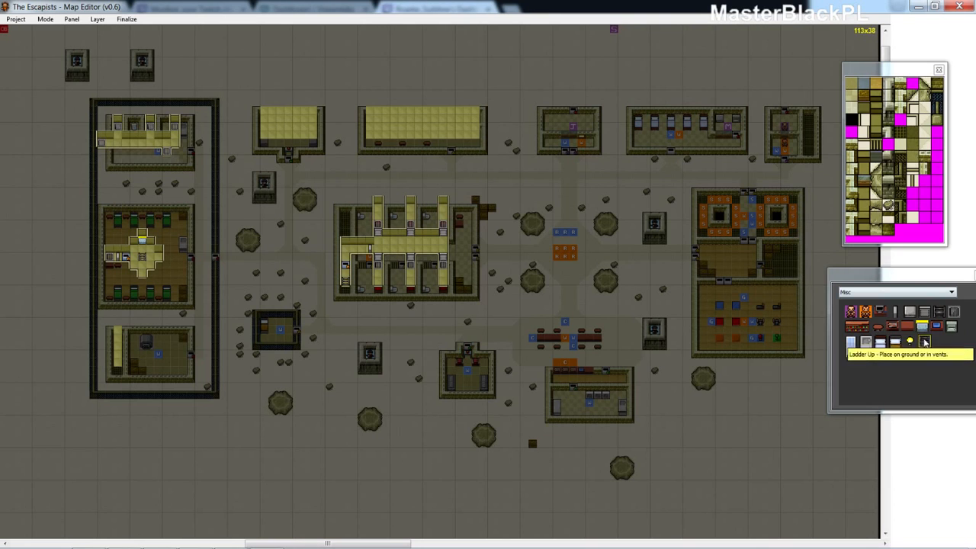
pyautogui.click(881, 312)
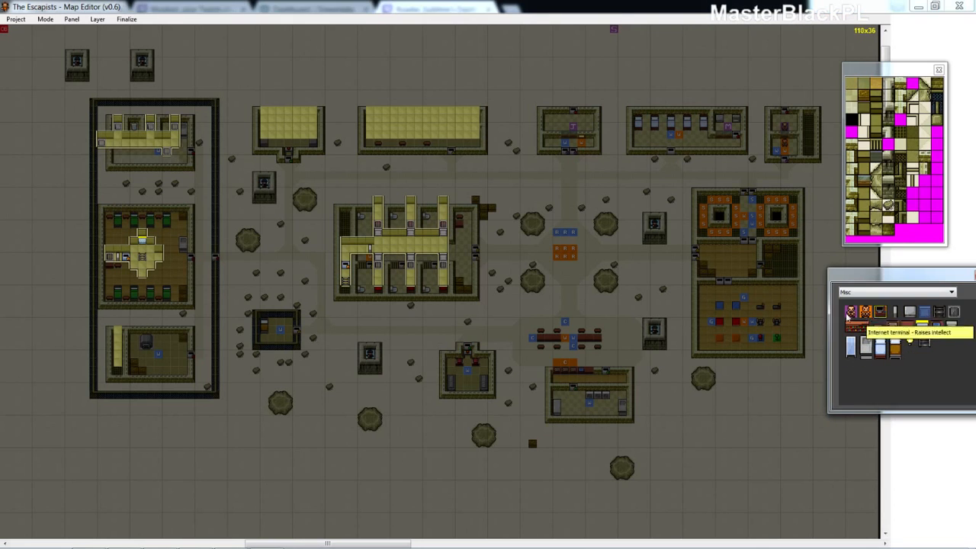
pyautogui.click(118, 339)
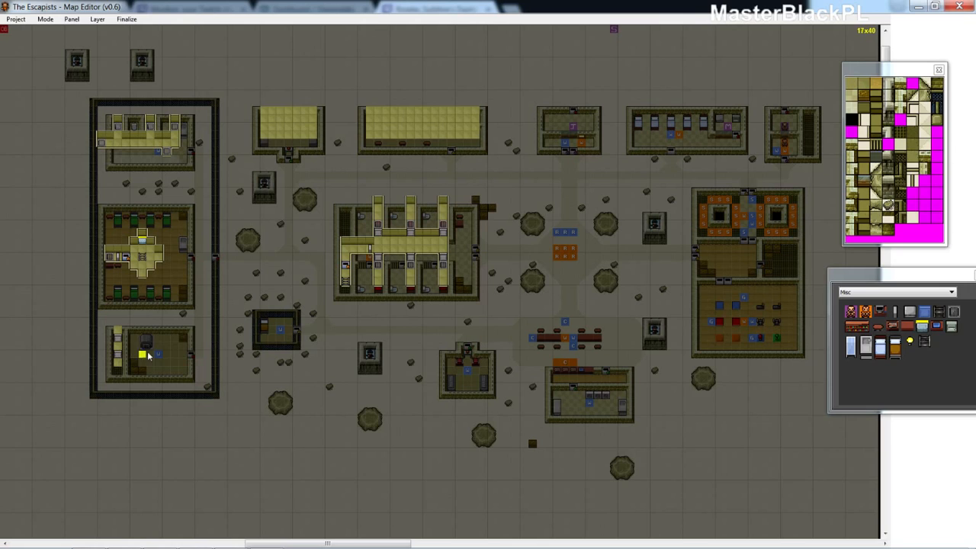
# Place a Ladder Up near the lower end of the southwest building's vent duct
pyautogui.click(925, 341)
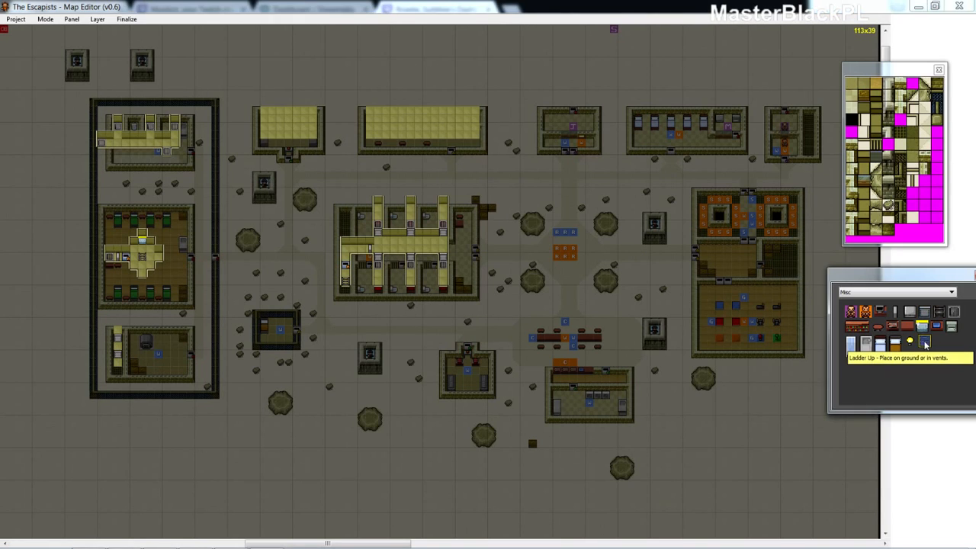
pyautogui.click(118, 362)
pyautogui.click(119, 329)
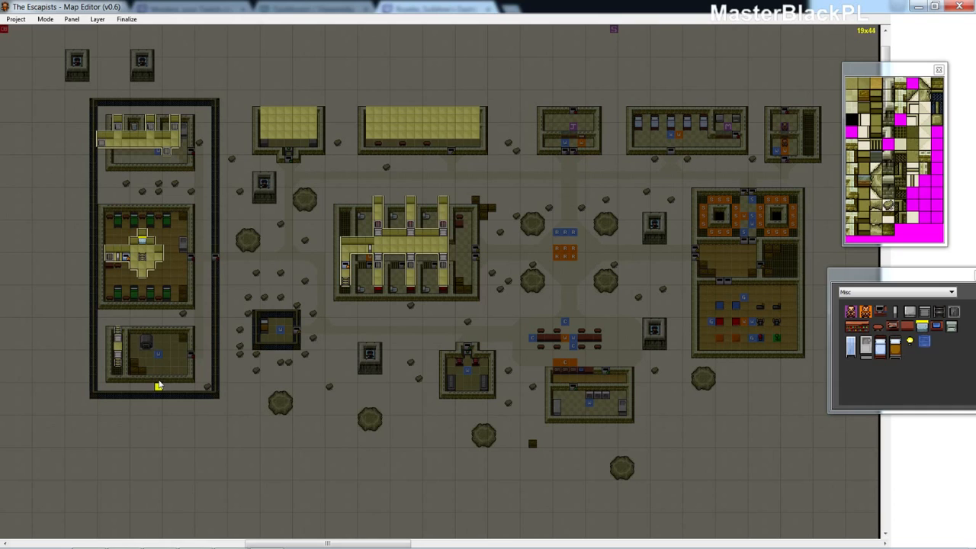
# Cap the southwest building's duct with Vent Wall (north) and line its east side with Vent Wall (west)
pyautogui.click(868, 113)
pyautogui.click(117, 323)
pyautogui.click(864, 119)
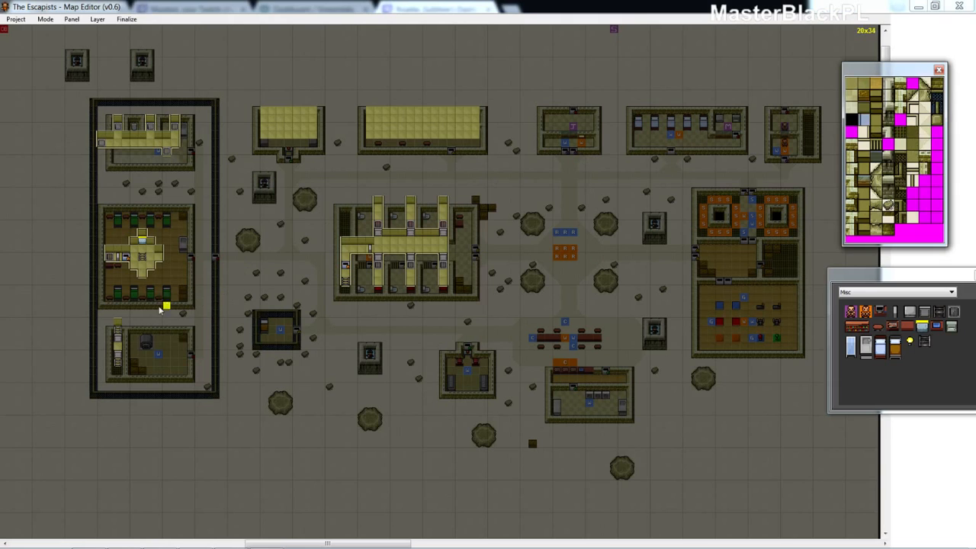
pyautogui.moveTo(126, 323); pyautogui.dragTo(134, 373)
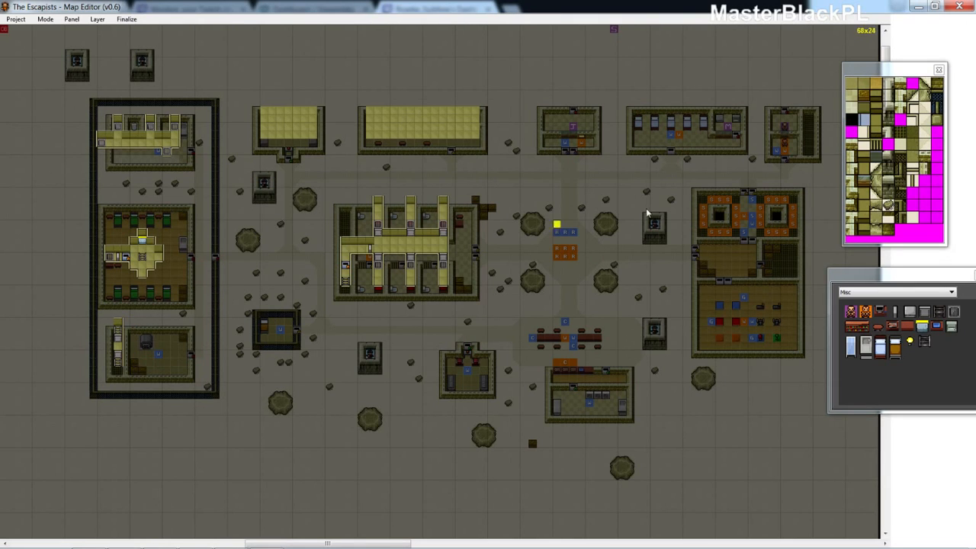
# Line the west side of the southwest building's duct with Vent Wall (east) and close its lower end with south vent wall
pyautogui.click(864, 132)
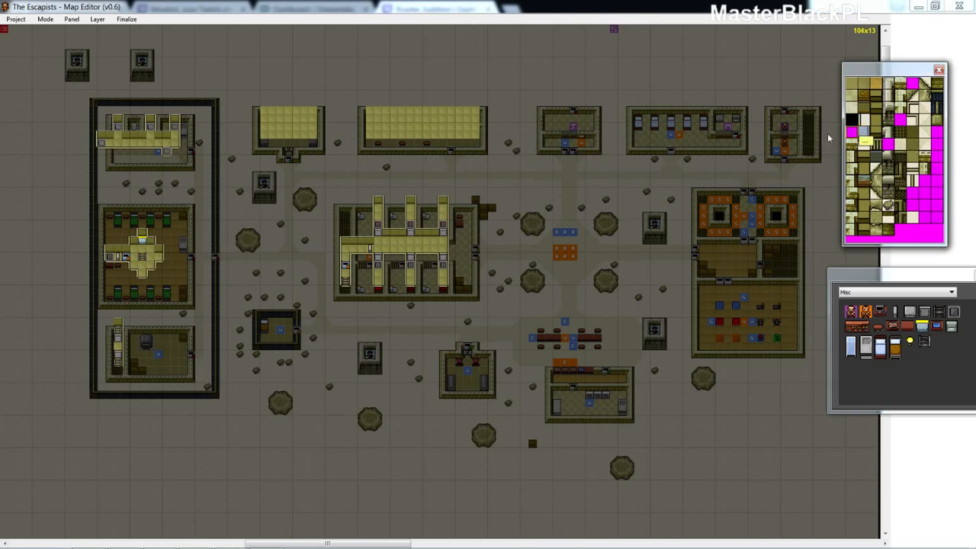
pyautogui.click(105, 324)
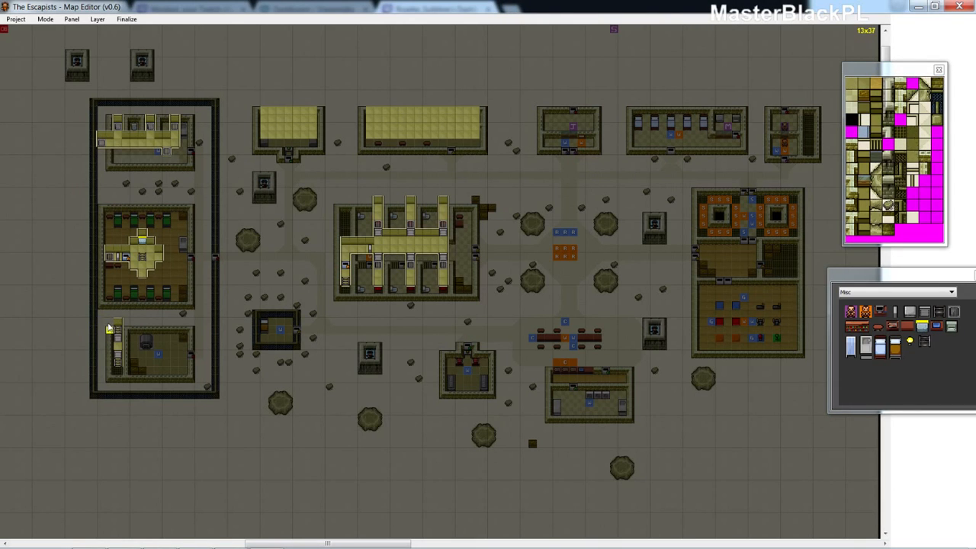
pyautogui.moveTo(106, 322); pyautogui.dragTo(118, 377)
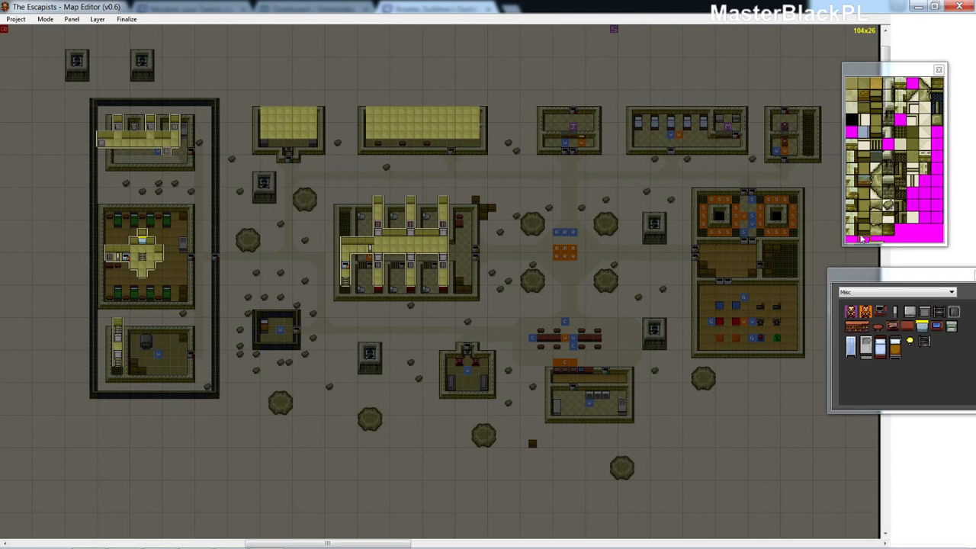
pyautogui.click(862, 144)
pyautogui.click(118, 372)
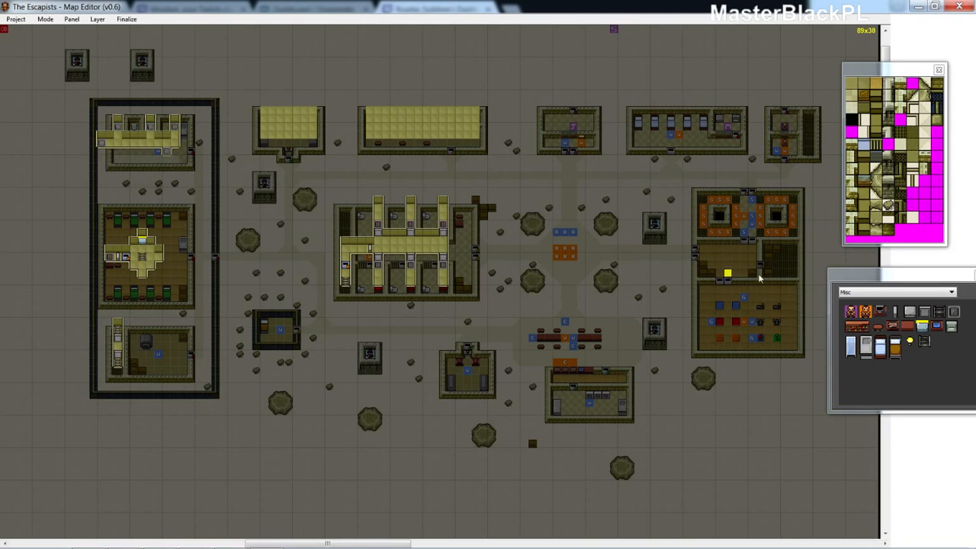
# Cap the vent floors above the two large northern buildings with Vent Wall (north) and line their east sides with Vent Wall (west)
pyautogui.click(877, 292)
pyautogui.click(874, 302)
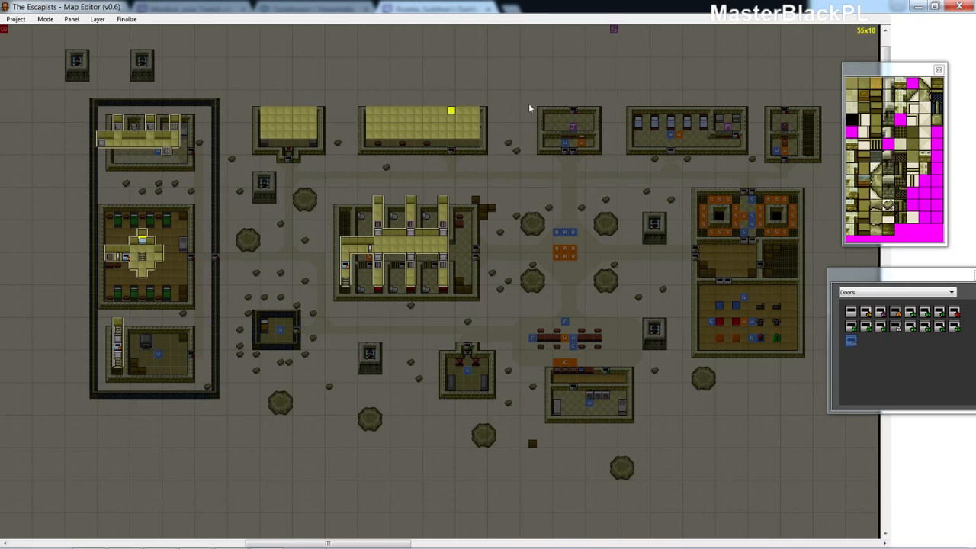
pyautogui.click(878, 109)
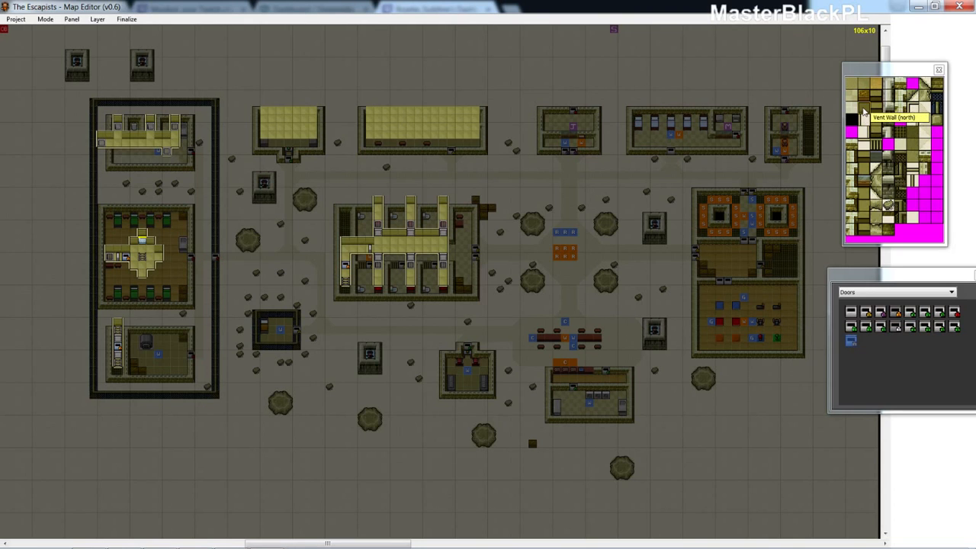
pyautogui.moveTo(273, 102)
pyautogui.mouseDown()
pyautogui.moveTo(493, 100)
pyautogui.moveTo(491, 112)
pyautogui.mouseUp()
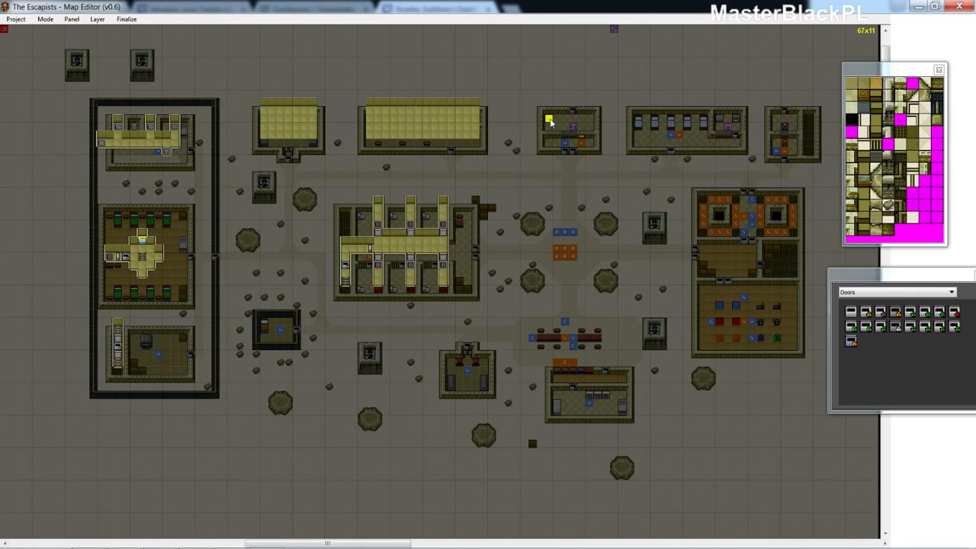
pyautogui.click(863, 120)
pyautogui.moveTo(483, 102); pyautogui.dragTo(491, 149)
pyautogui.moveTo(322, 101); pyautogui.dragTo(329, 144)
# Line the west sides of the two large northern vent areas with Vent Wall (east) and close their lower edges with Vent Wall (south)
pyautogui.click(865, 131)
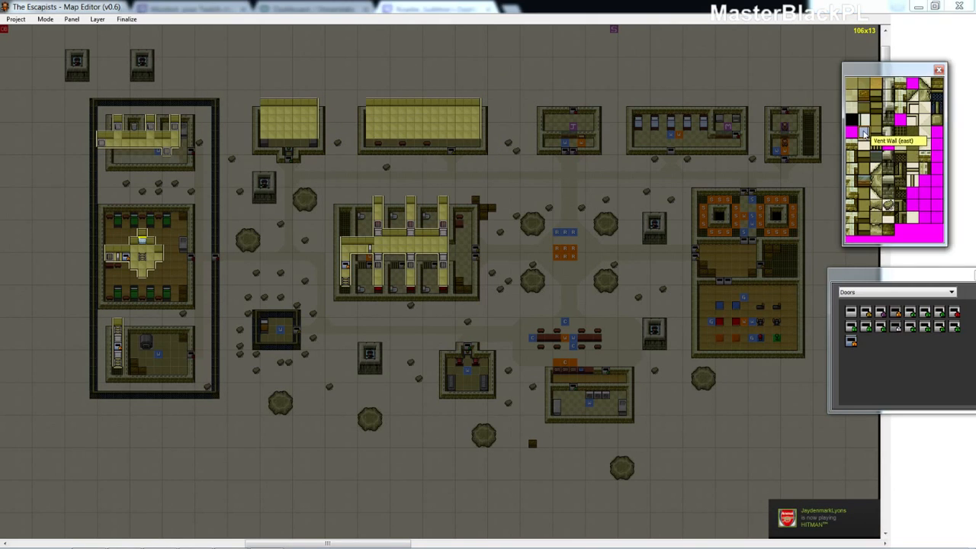
pyautogui.click(256, 104)
pyautogui.moveTo(256, 104); pyautogui.dragTo(258, 144)
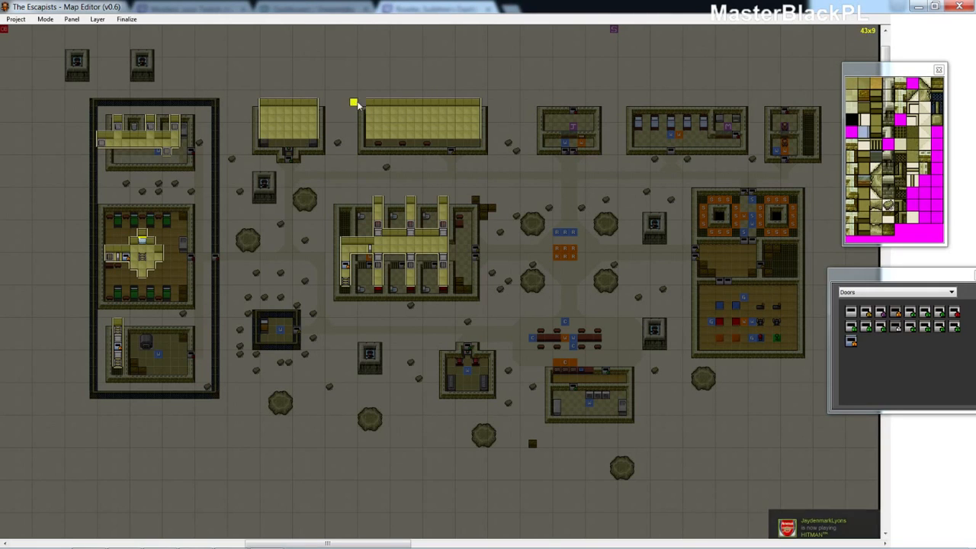
pyautogui.moveTo(362, 102); pyautogui.dragTo(371, 145)
pyautogui.click(867, 147)
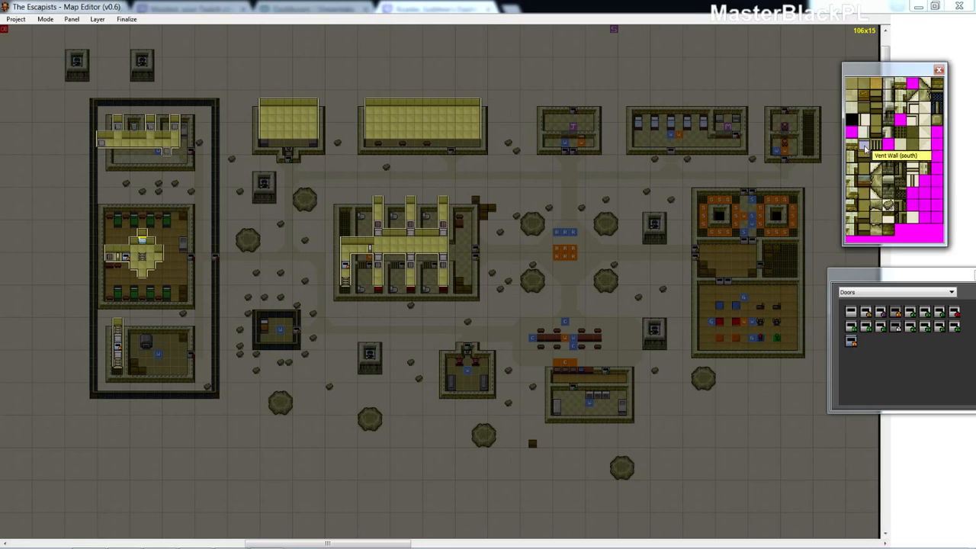
pyautogui.moveTo(264, 146); pyautogui.dragTo(483, 151)
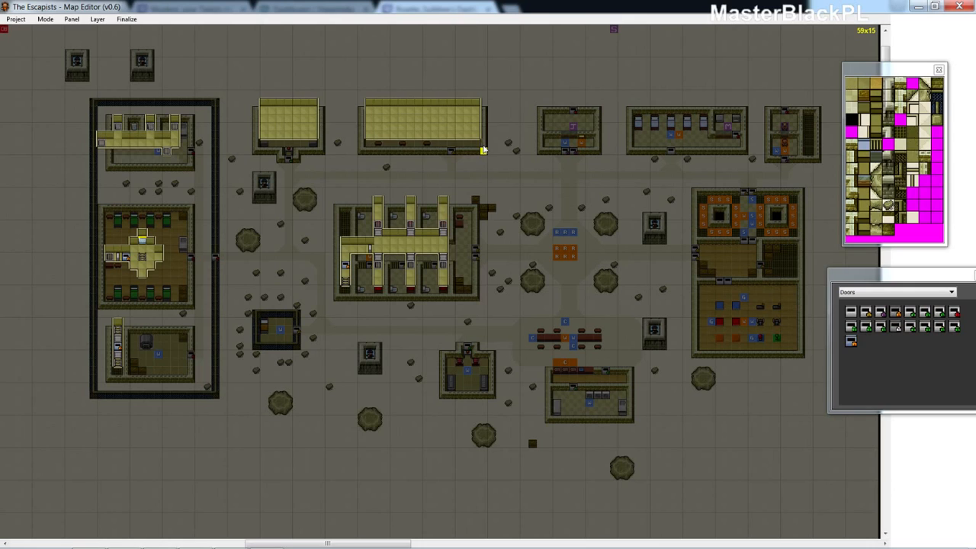
# Clear a vent floor tile at the west edge of the first northern building's vent area and place a vent cover there
pyautogui.rightClick(266, 128)
pyautogui.click(266, 129)
pyautogui.rightClick(338, 174)
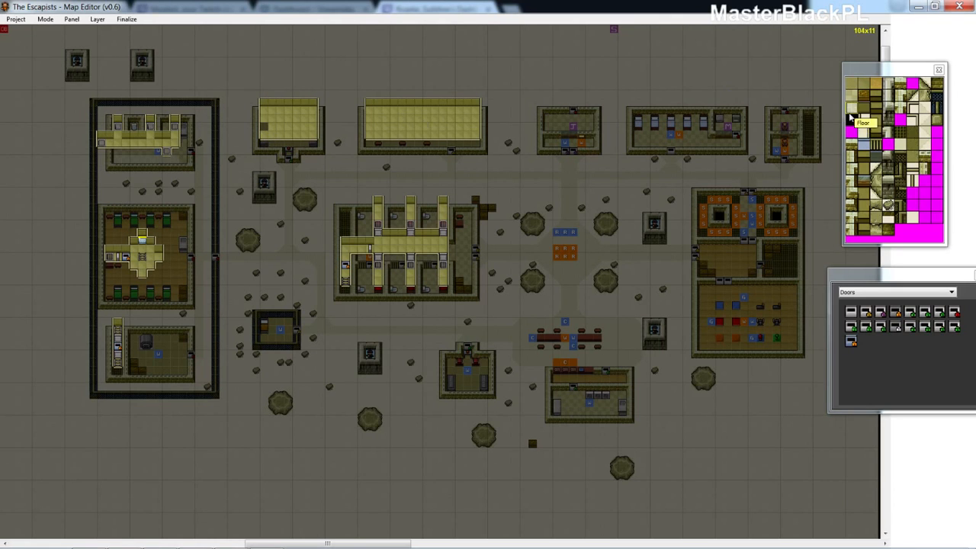
pyautogui.click(903, 292)
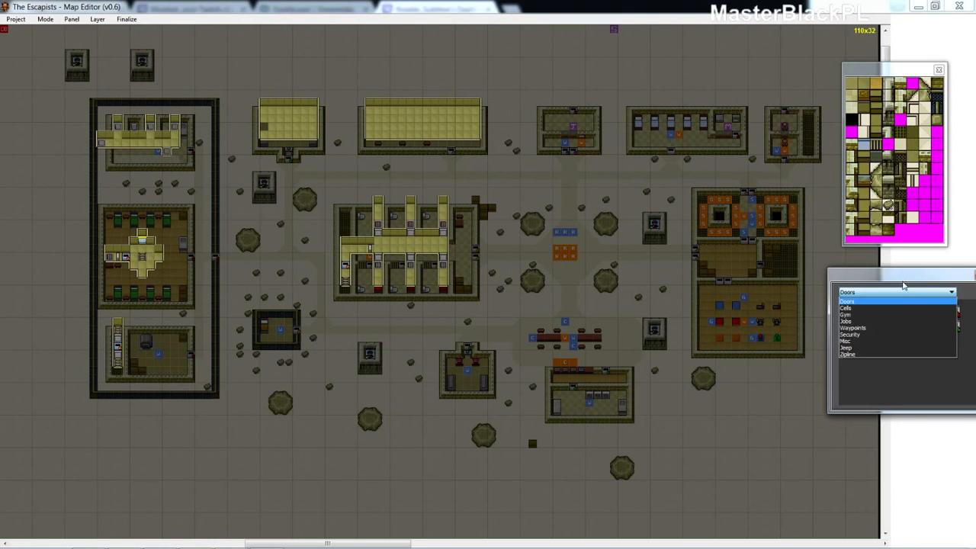
pyautogui.click(859, 341)
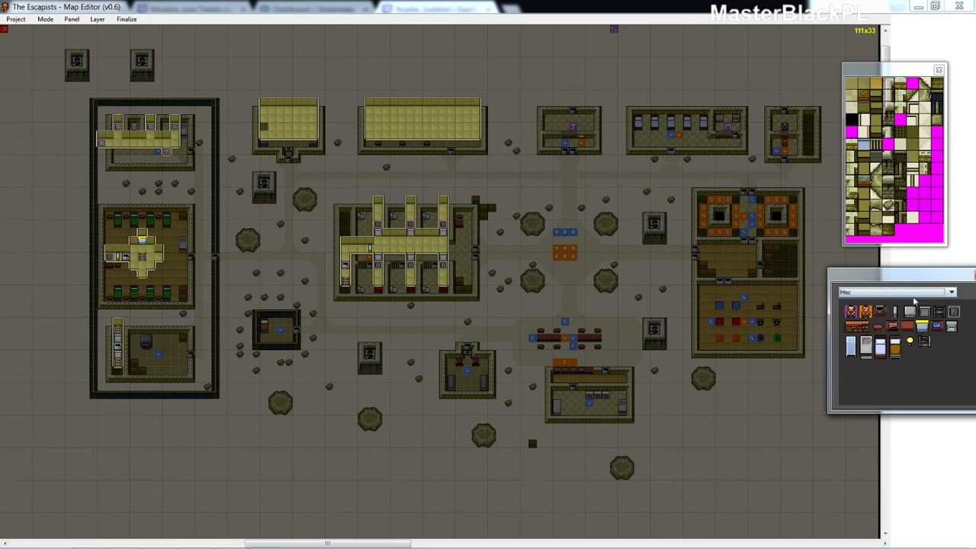
pyautogui.click(953, 311)
pyautogui.click(265, 126)
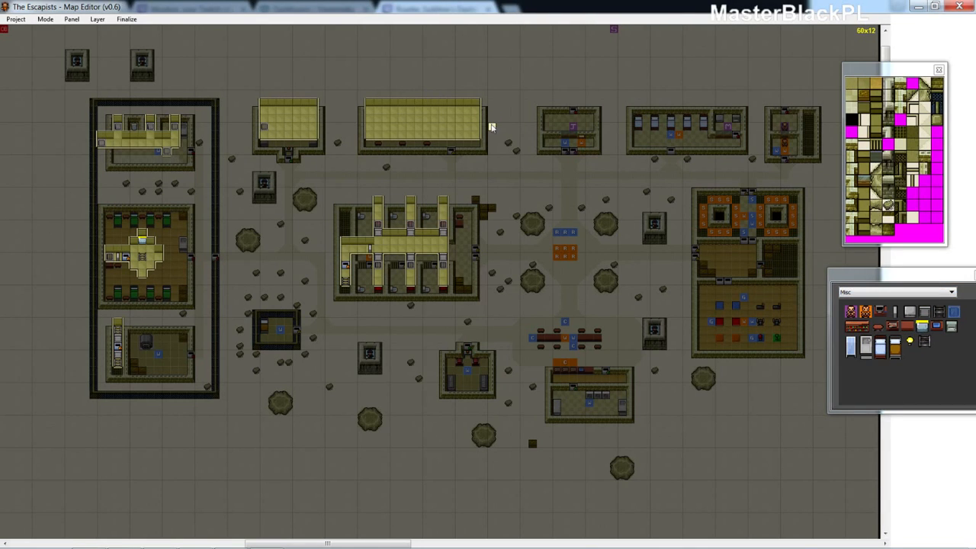
# Replace a vent floor tile in the western part of the long northern building's vent area with a vent cover
pyautogui.click(386, 128)
pyautogui.click(954, 311)
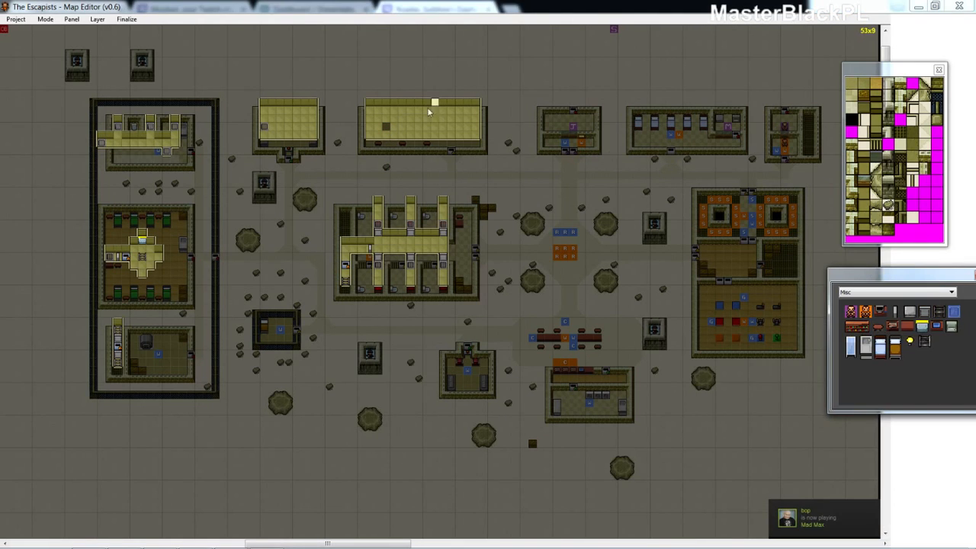
pyautogui.click(386, 126)
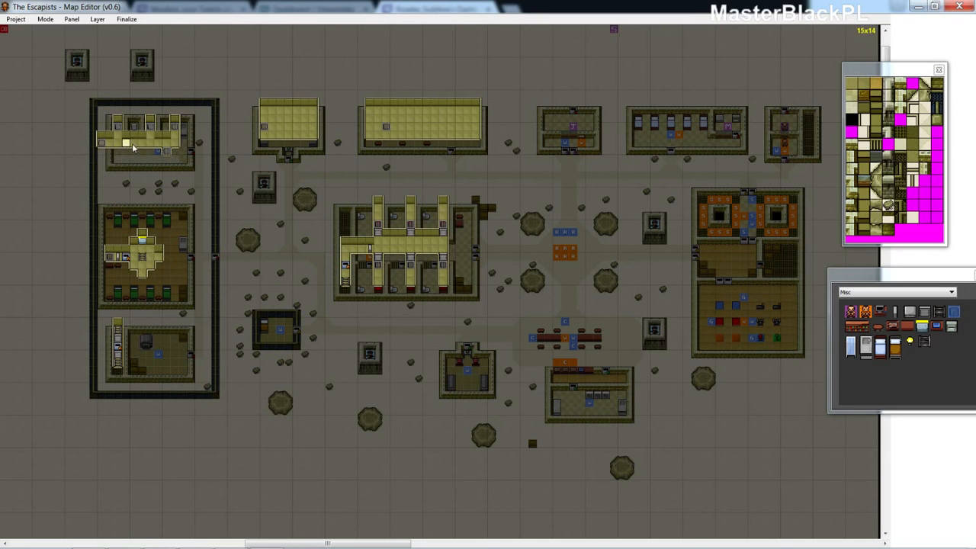
# Paint Vent Floor tiles at the upper west and east corners of the small northern building
pyautogui.click(864, 87)
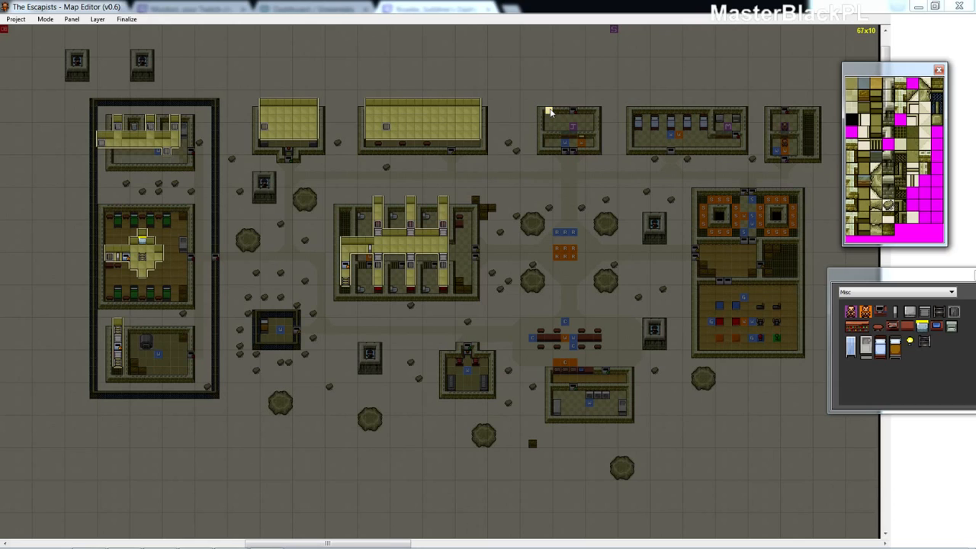
pyautogui.click(549, 112)
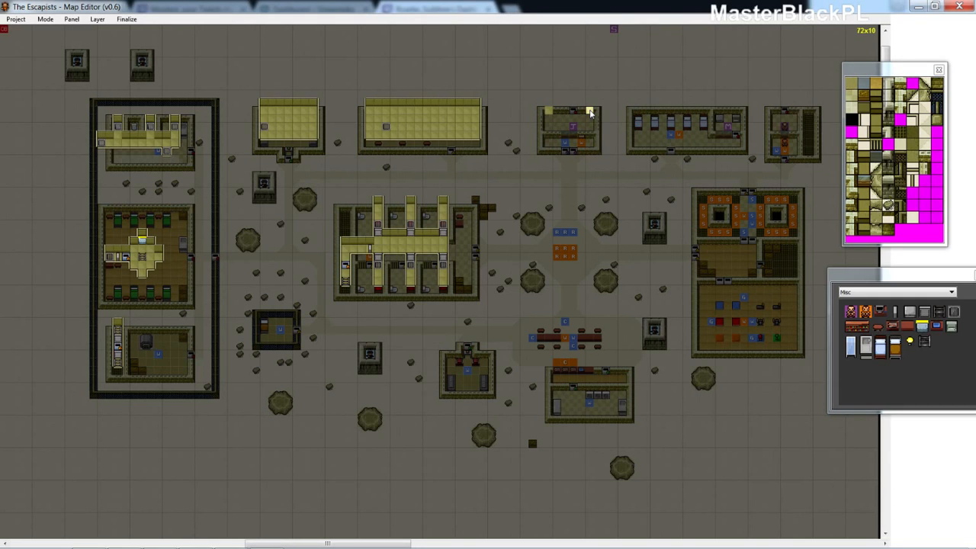
pyautogui.click(588, 112)
# Place vent covers directly below the small northern building's two vent floor tiles and put ladders on the tiles above them
pyautogui.click(953, 311)
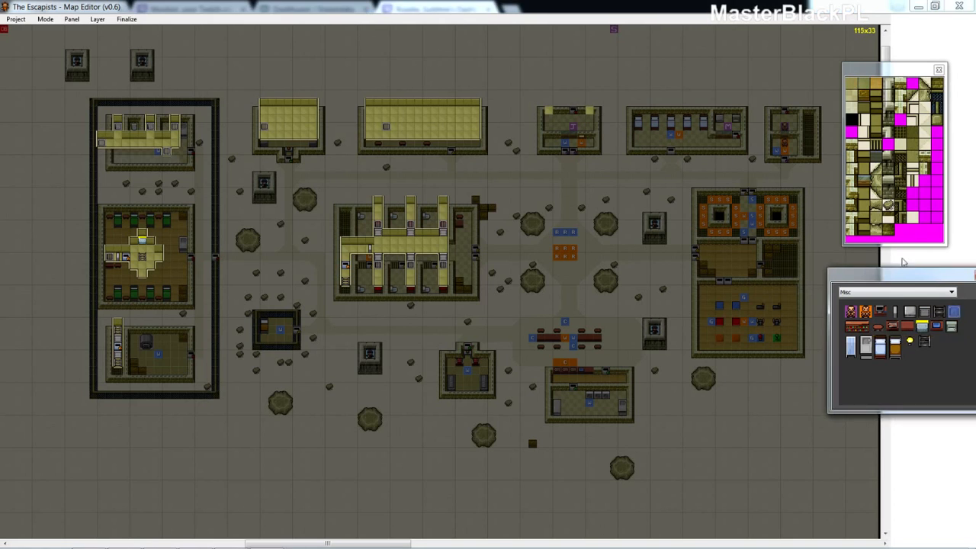
pyautogui.click(547, 118)
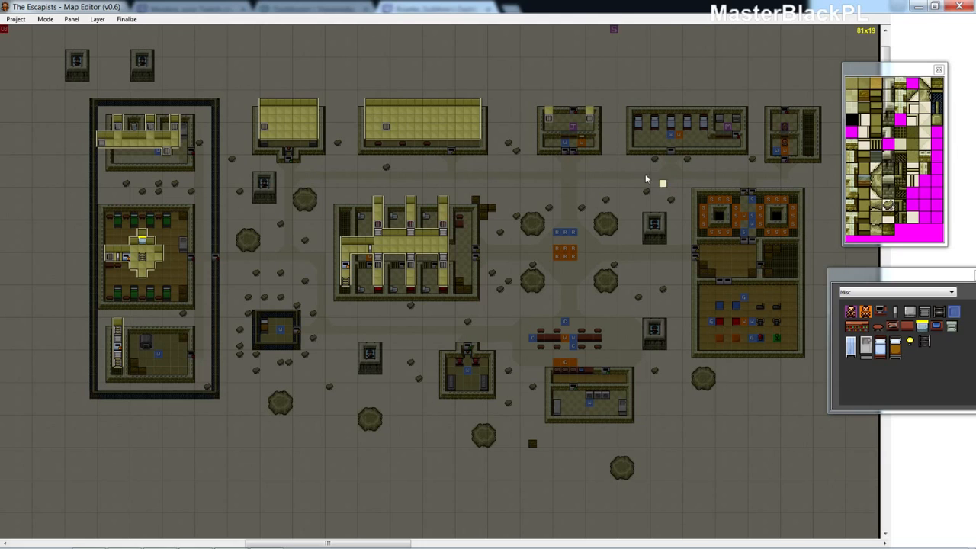
pyautogui.click(923, 344)
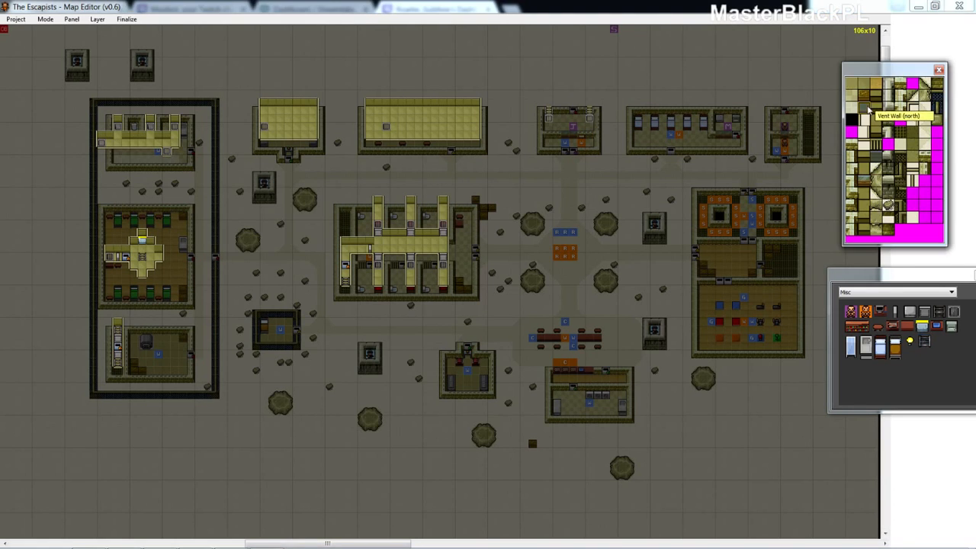
# Cap the small northern building's two short vent shafts with Vent Wall (north) and line their east sides with Vent Wall (west)
pyautogui.click(549, 100)
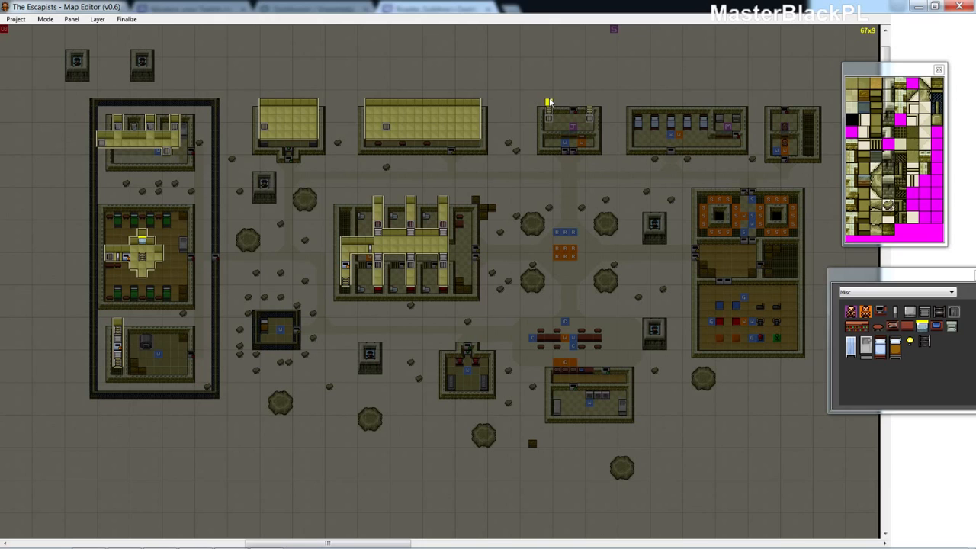
pyautogui.click(591, 102)
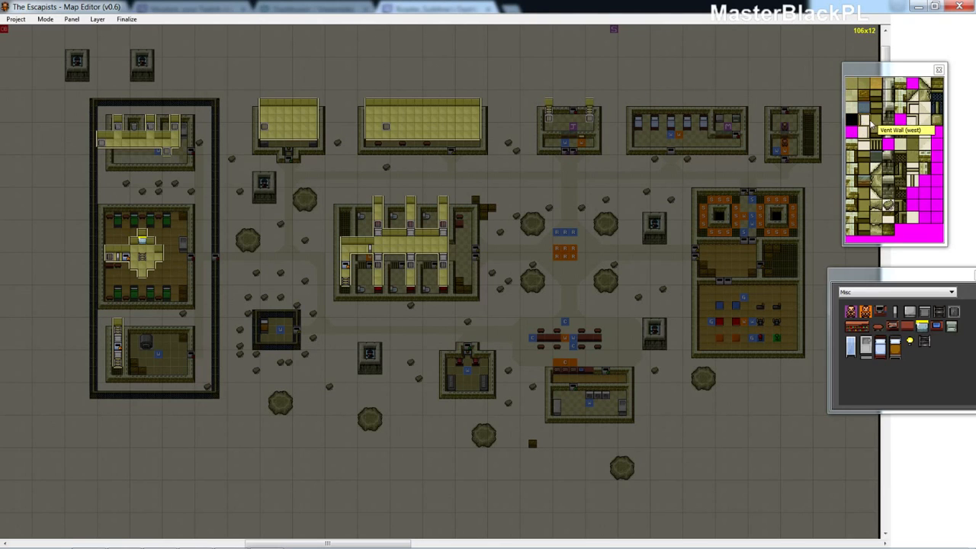
pyautogui.click(599, 103)
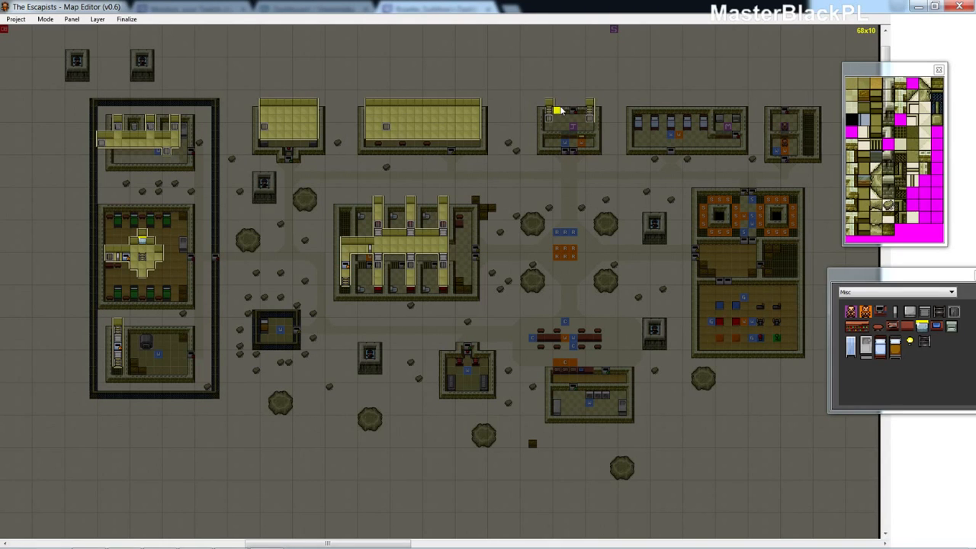
# Line the west sides of the two short vent shafts with Vent Wall (east) and close their lower ends with south vent wall
pyautogui.click(865, 132)
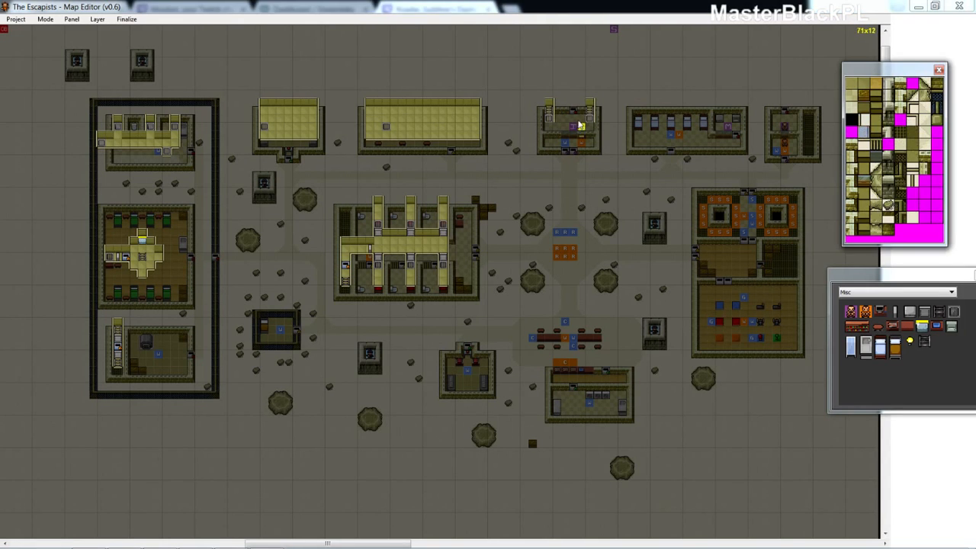
pyautogui.click(539, 101)
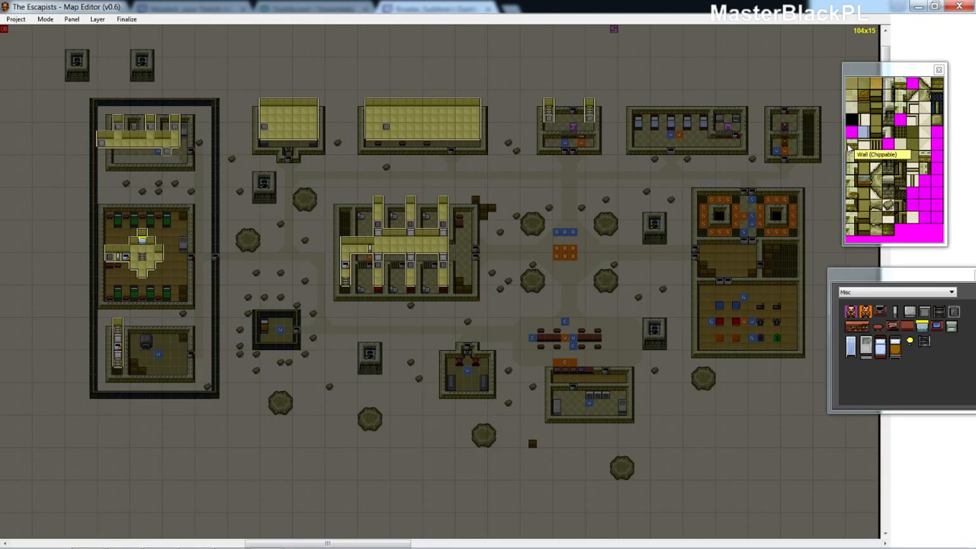
pyautogui.click(850, 149)
pyautogui.click(563, 130)
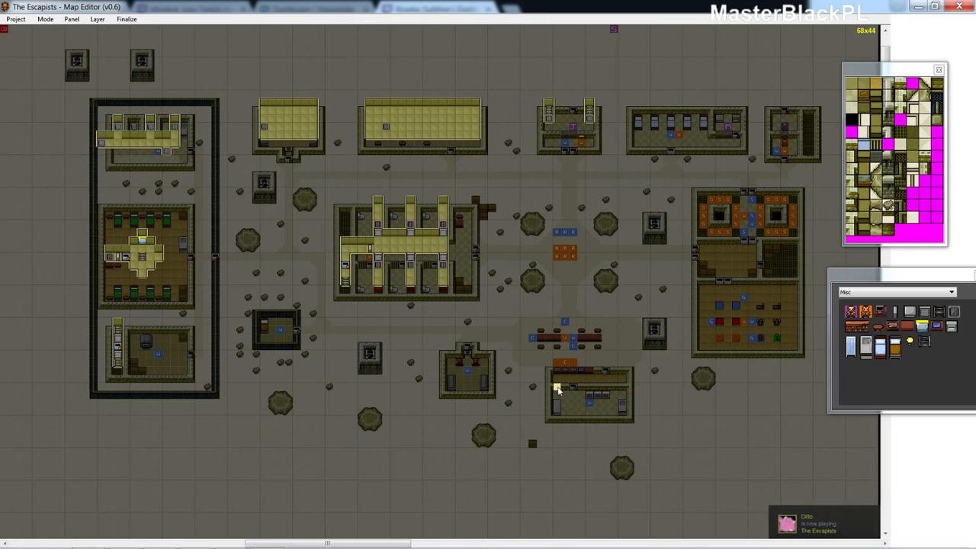
# Fill the southern kitchen building's lower room with Vent Floor and place a vent cover at the floor's west edge
pyautogui.moveTo(556, 388); pyautogui.dragTo(630, 410)
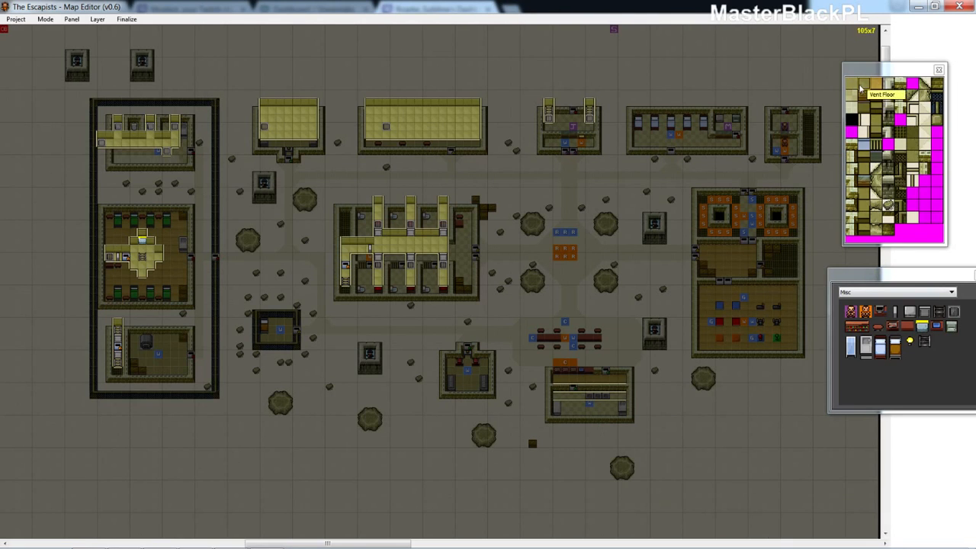
pyautogui.moveTo(556, 387); pyautogui.dragTo(637, 411)
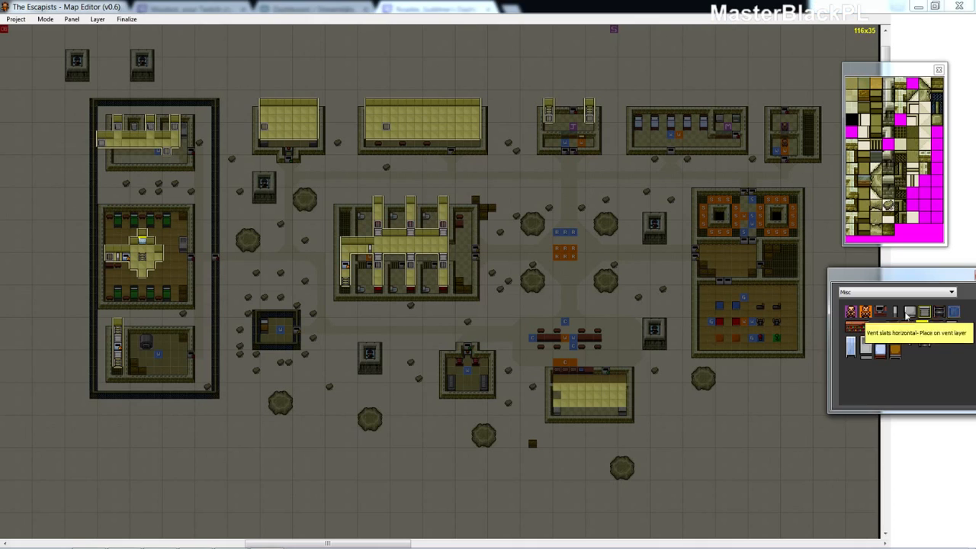
pyautogui.click(953, 312)
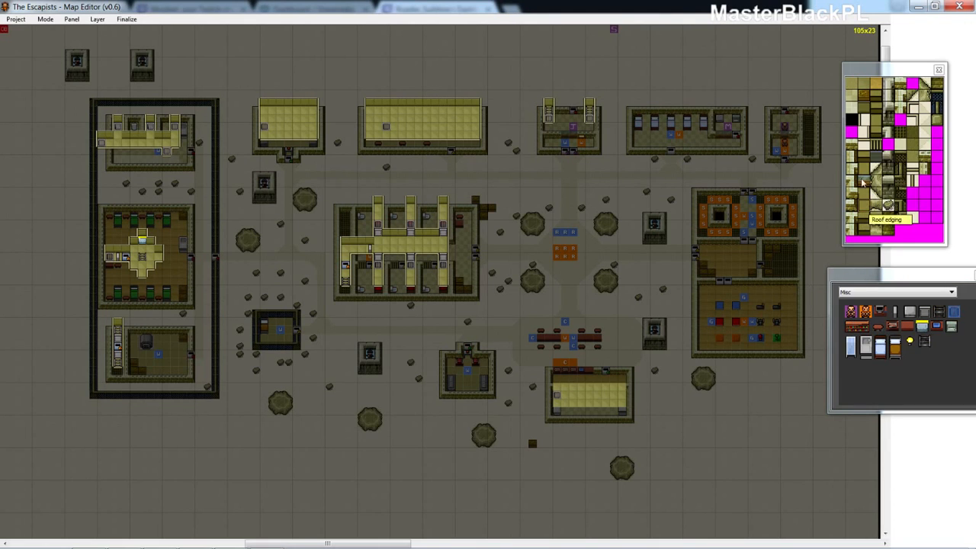
# Cap the southern kitchen building's vent area with Vent Wall (north) and line its east side with Vent Wall (west)
pyautogui.click(865, 113)
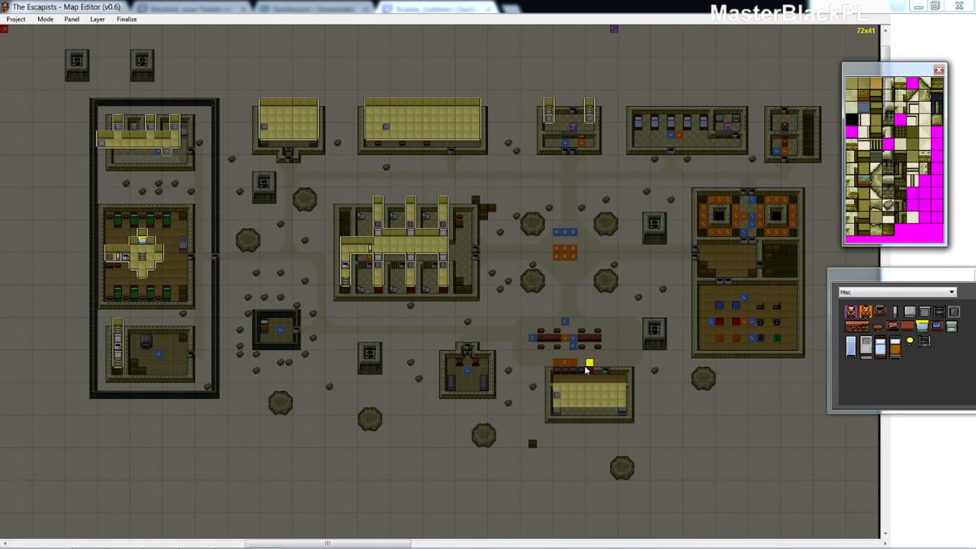
pyautogui.moveTo(556, 378); pyautogui.dragTo(632, 378)
pyautogui.click(863, 119)
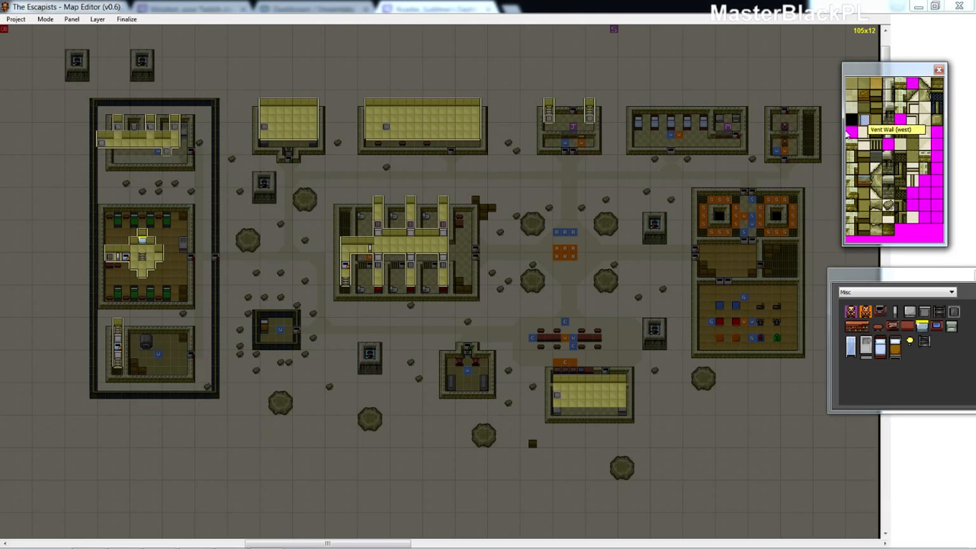
pyautogui.moveTo(630, 382); pyautogui.dragTo(639, 412)
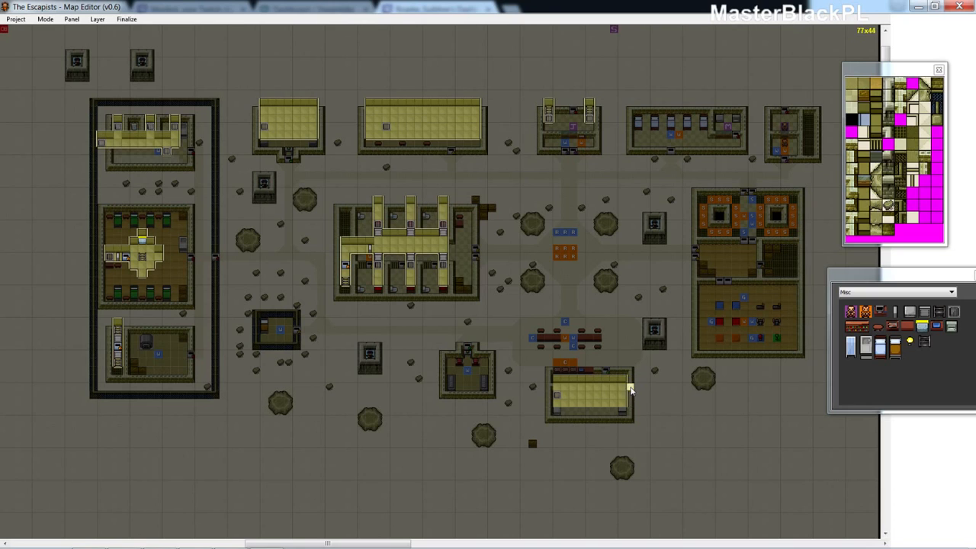
# Line the west side of the kitchen building's vent area with Vent Wall (east) and close its lower edge with Vent Wall (south)
pyautogui.click(864, 132)
pyautogui.click(552, 384)
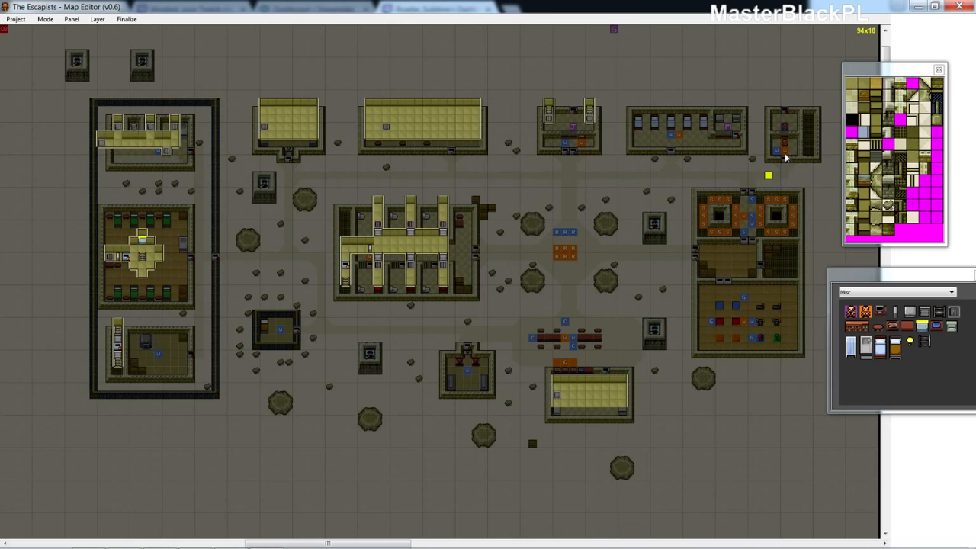
pyautogui.click(864, 145)
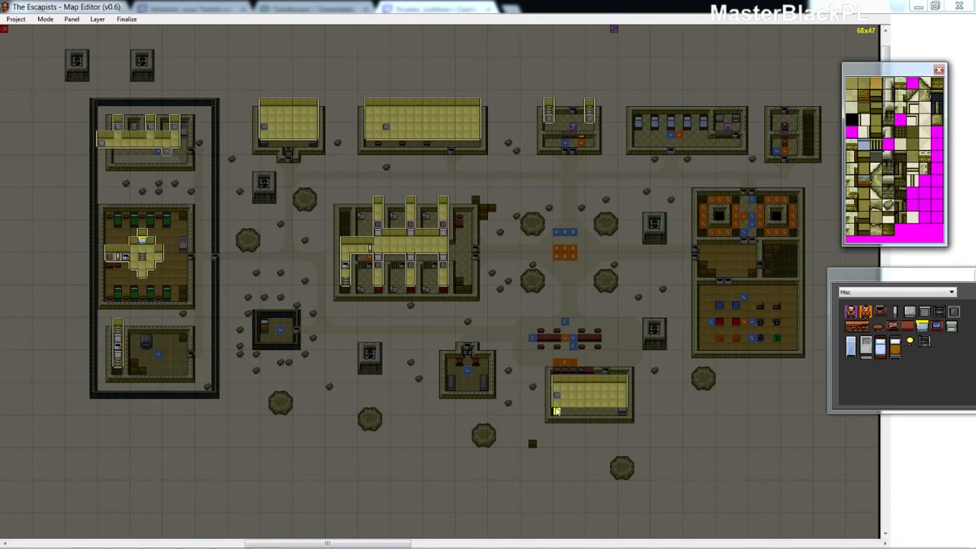
pyautogui.moveTo(557, 412); pyautogui.dragTo(632, 416)
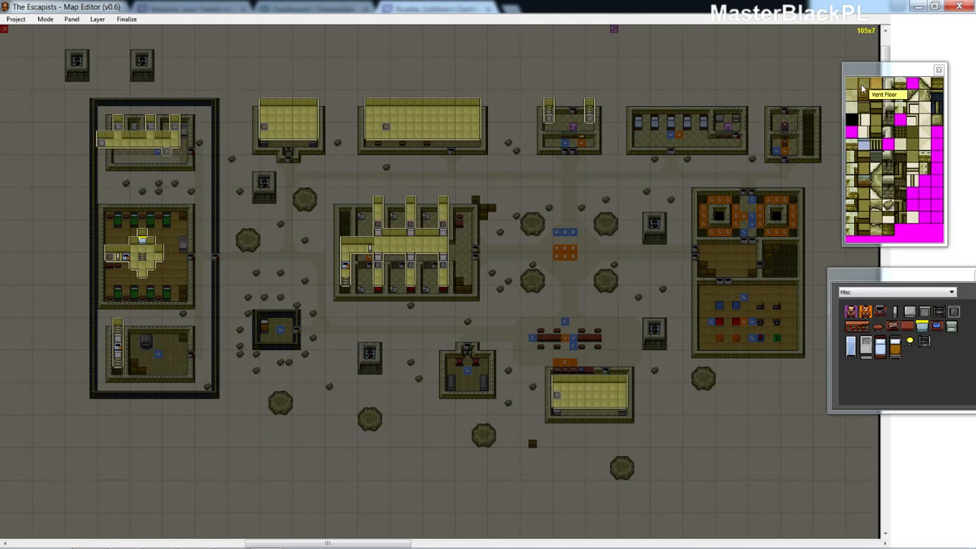
# Fill the small southern building west of the kitchen with Vent Floor and place a vent cover at the floor's west edge
pyautogui.moveTo(451, 362); pyautogui.dragTo(491, 388)
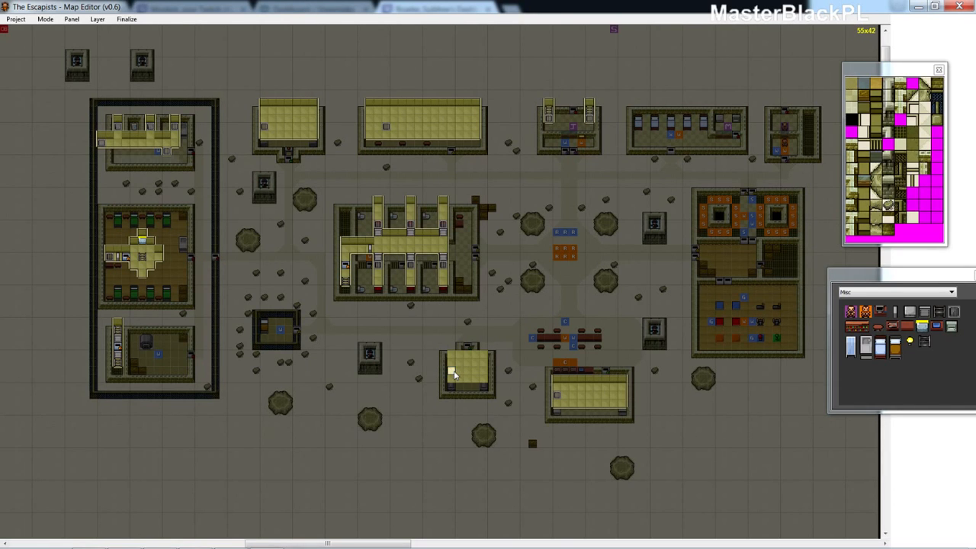
pyautogui.click(953, 313)
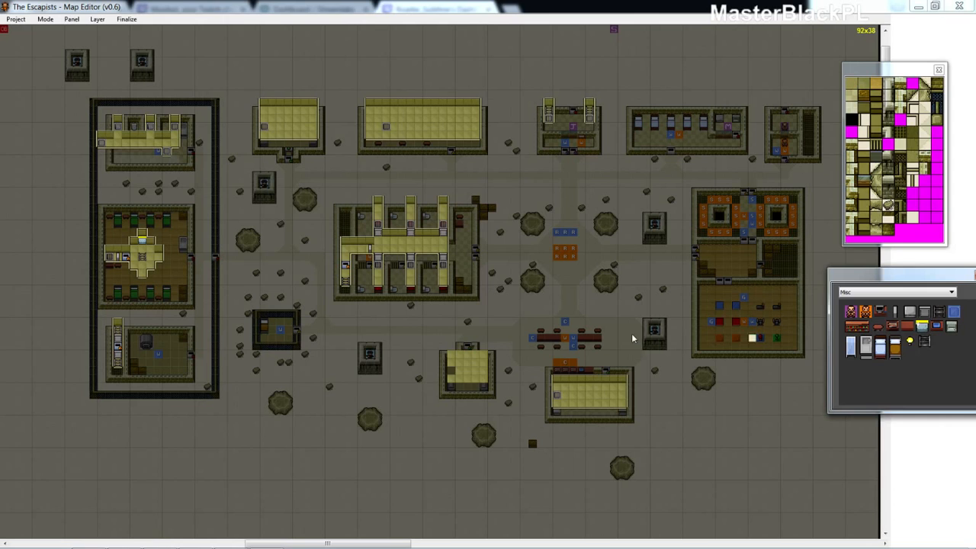
pyautogui.click(449, 372)
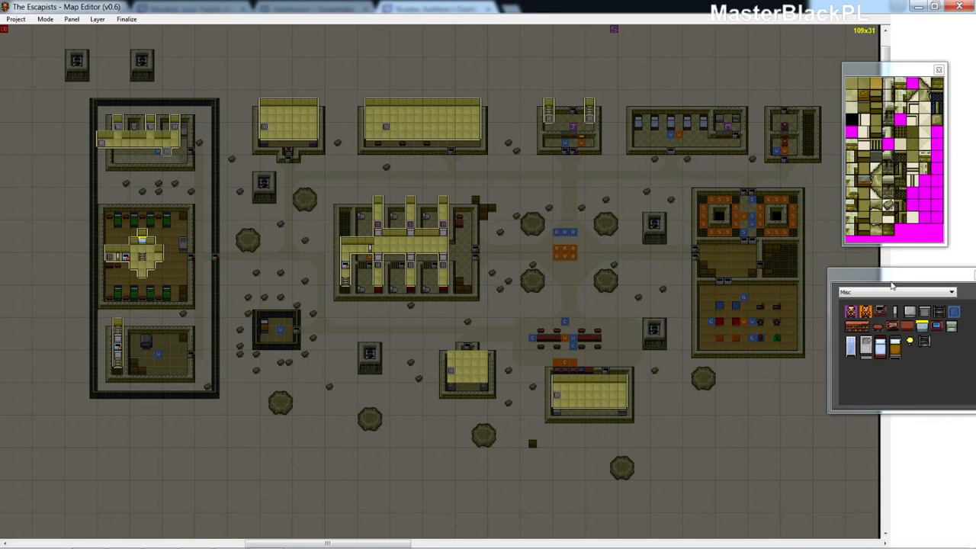
# Cap the small southern building's vent area with a row of Vent Wall (north)
pyautogui.click(865, 110)
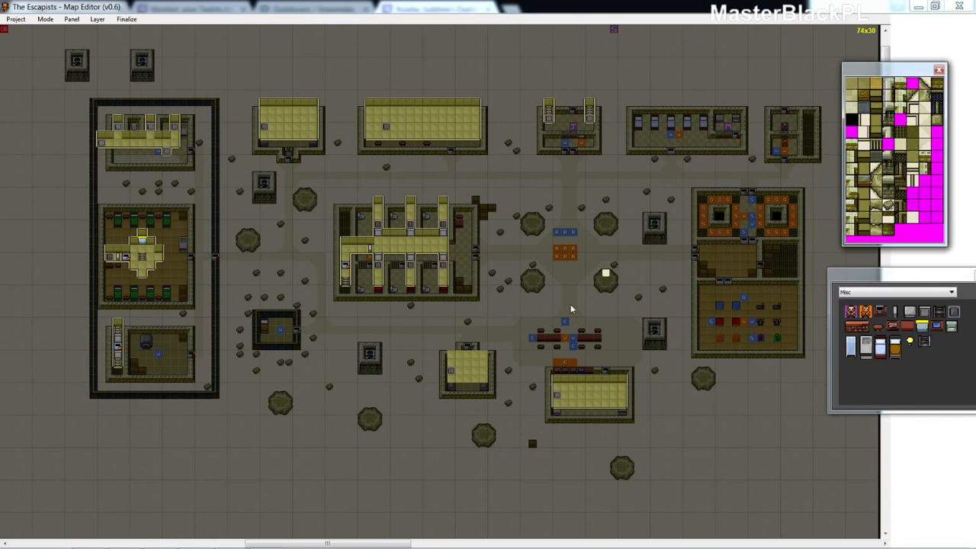
pyautogui.click(459, 347)
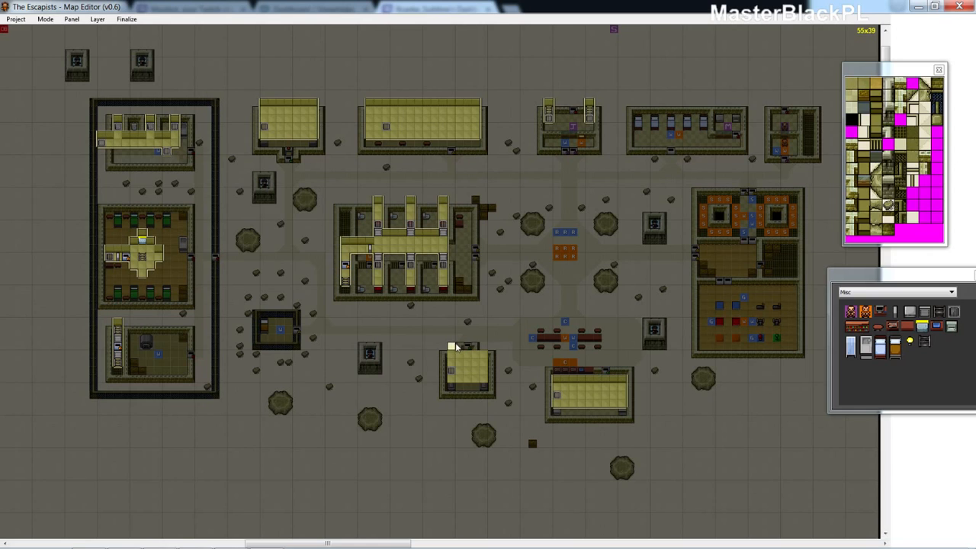
pyautogui.click(455, 345)
pyautogui.click(461, 345)
pyautogui.click(468, 345)
pyautogui.click(476, 345)
pyautogui.click(483, 345)
# Line the small southern building's vent area with Vent Wall (west) on its east side and Vent Wall (east) on its west side
pyautogui.click(864, 119)
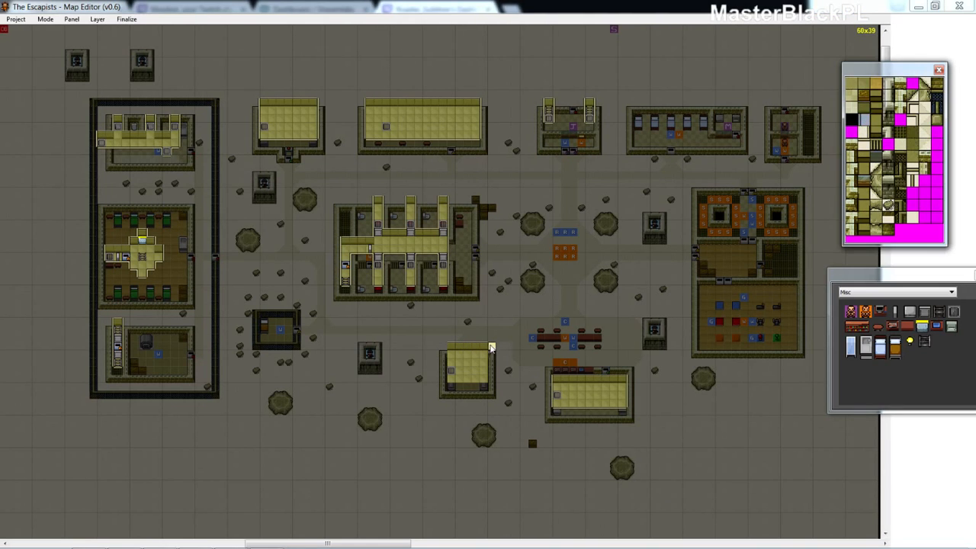
pyautogui.moveTo(491, 346); pyautogui.dragTo(497, 384)
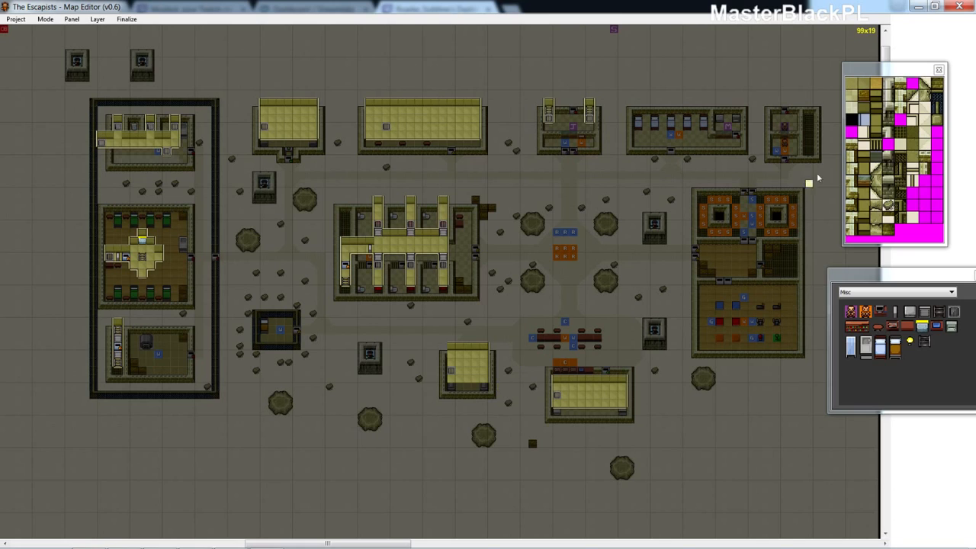
pyautogui.click(863, 131)
pyautogui.click(443, 344)
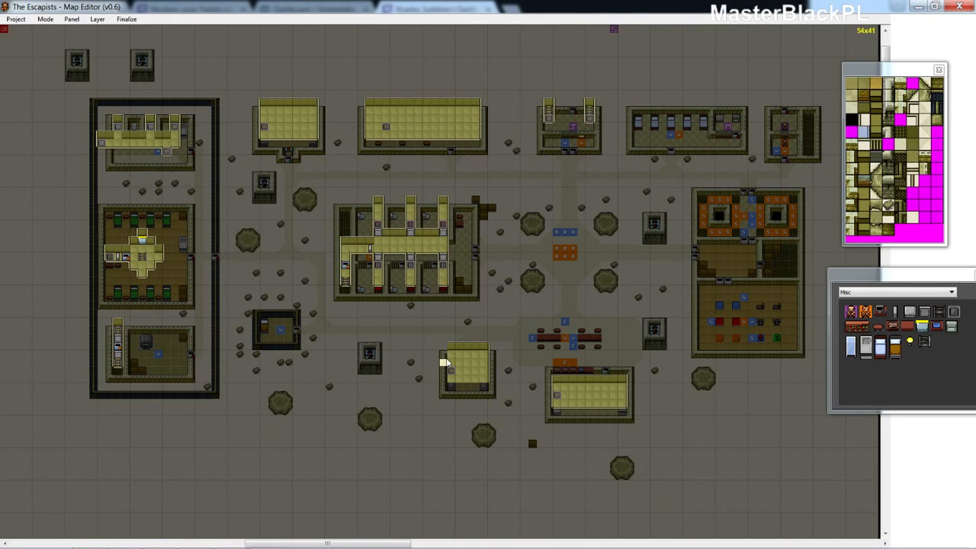
pyautogui.moveTo(444, 362); pyautogui.dragTo(444, 389)
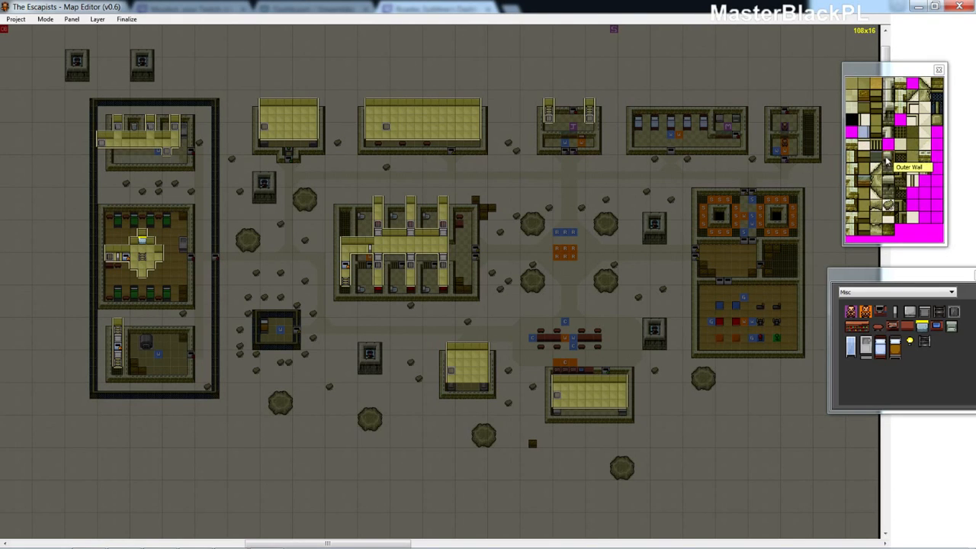
# Close the lower edge of the small southern building's vent area with Vent Wall (south)
pyautogui.click(863, 145)
pyautogui.click(462, 388)
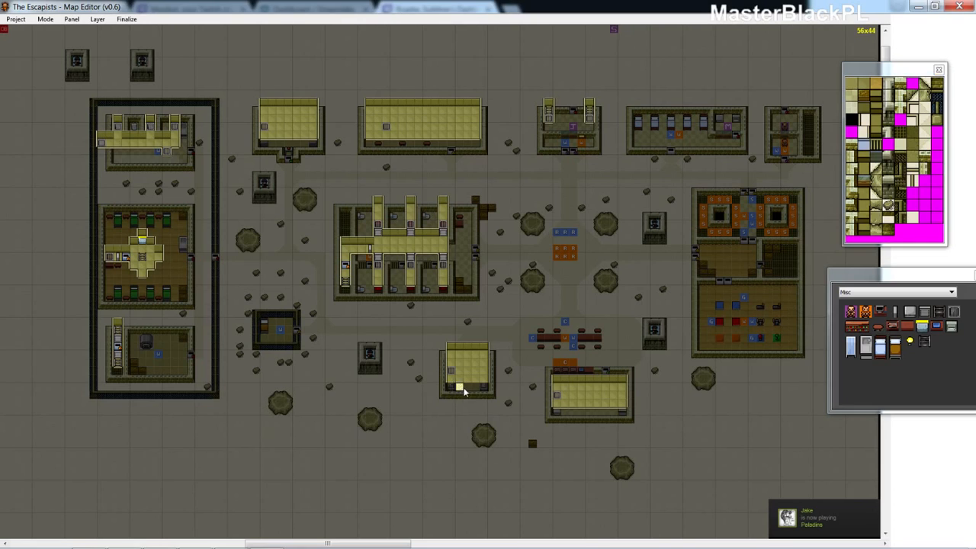
pyautogui.moveTo(449, 388); pyautogui.dragTo(492, 400)
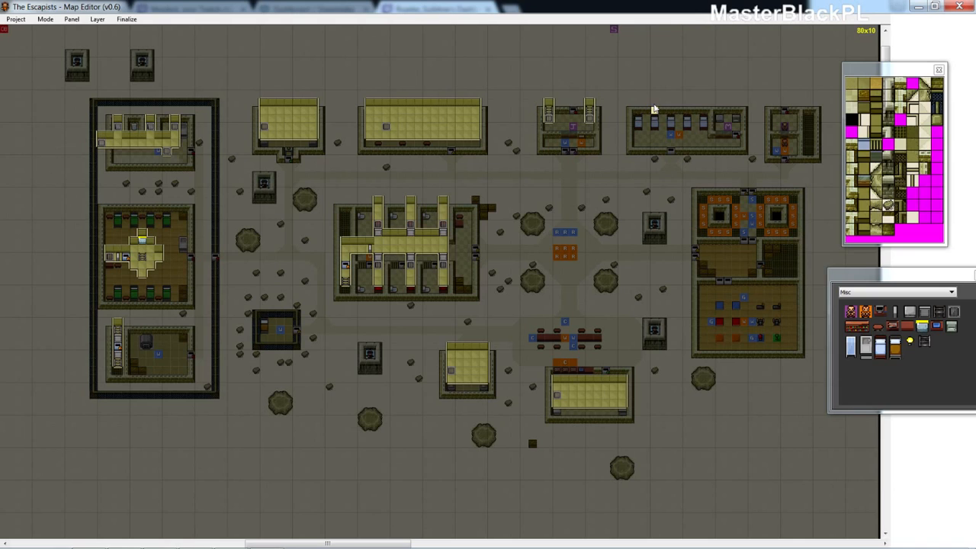
# Lay a Vent Floor strip along the north side of the building with the row of beds and place a vent cover near its east end
pyautogui.click(863, 83)
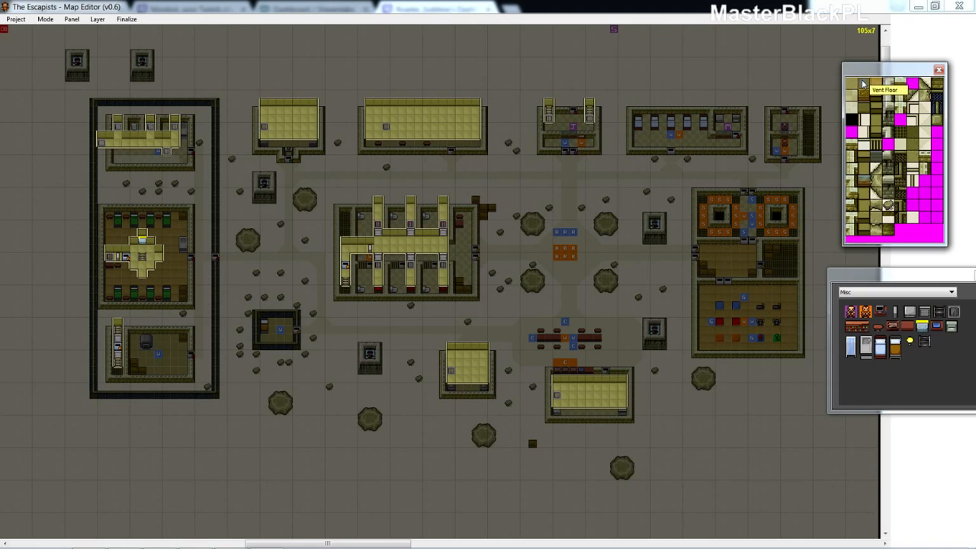
pyautogui.click(645, 110)
pyautogui.moveTo(644, 111); pyautogui.dragTo(728, 121)
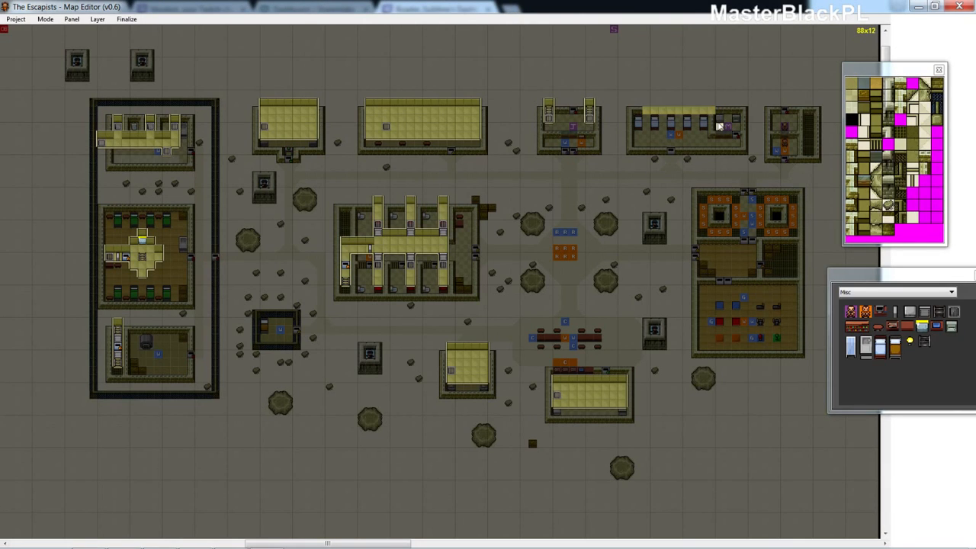
pyautogui.click(729, 112)
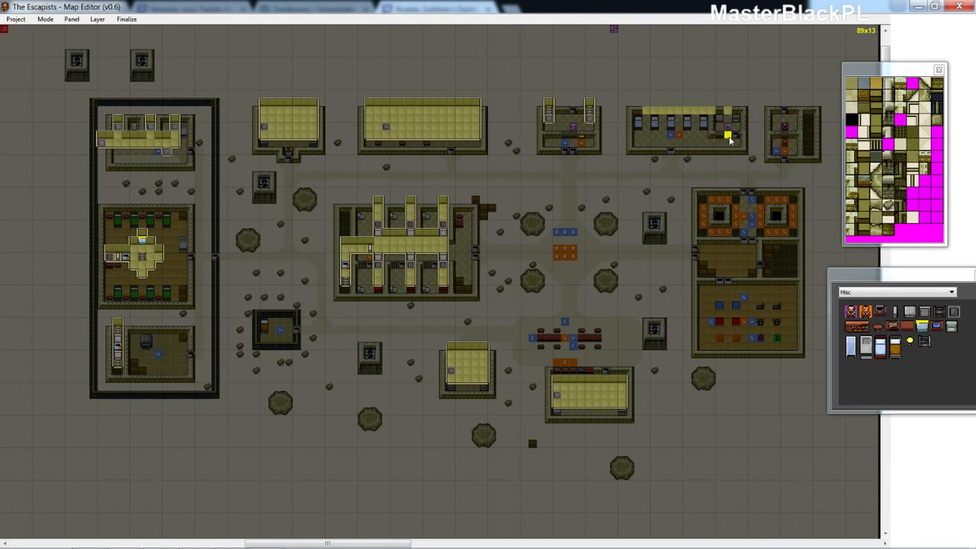
pyautogui.click(954, 311)
pyautogui.click(722, 128)
# Place two vent slats across the bed building's vent strip and a Ladder Up at its west end
pyautogui.click(896, 312)
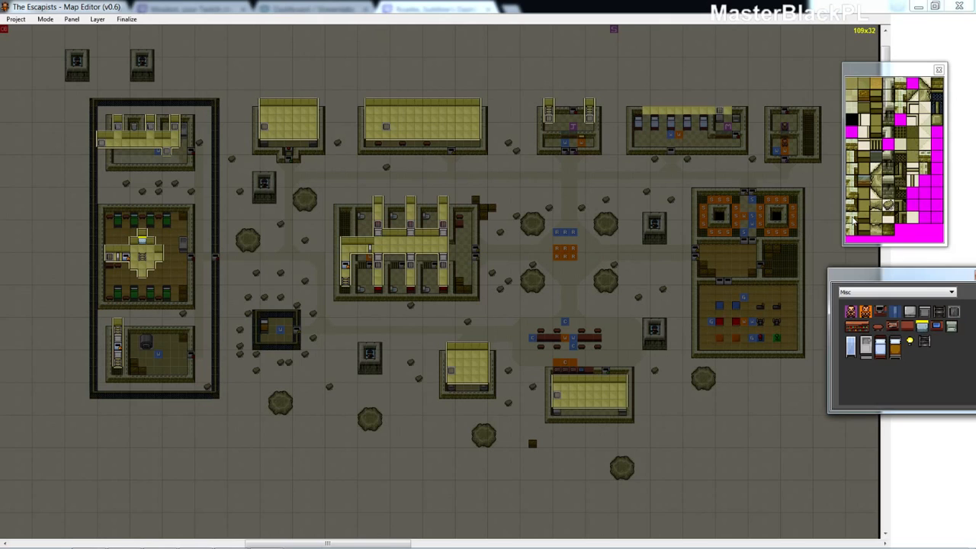
pyautogui.click(711, 112)
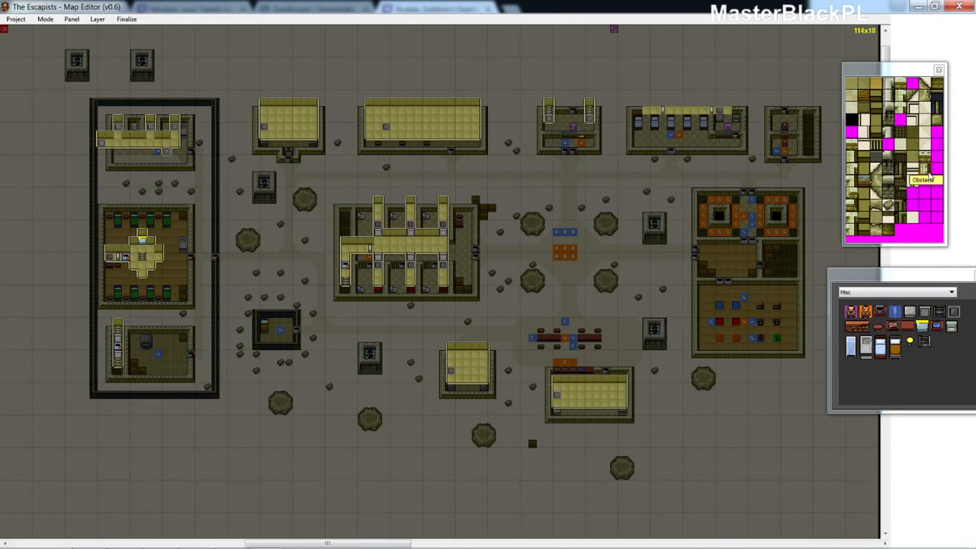
pyautogui.click(927, 341)
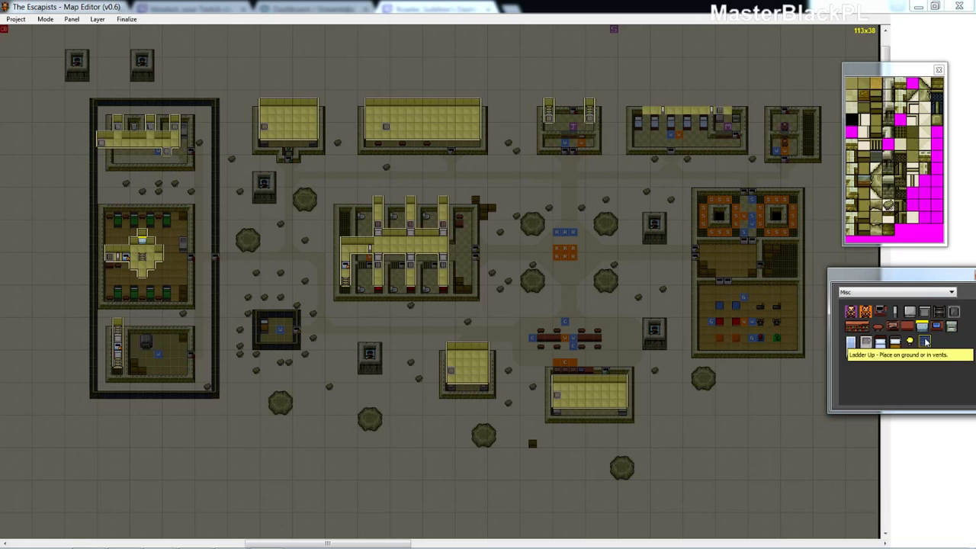
pyautogui.click(651, 114)
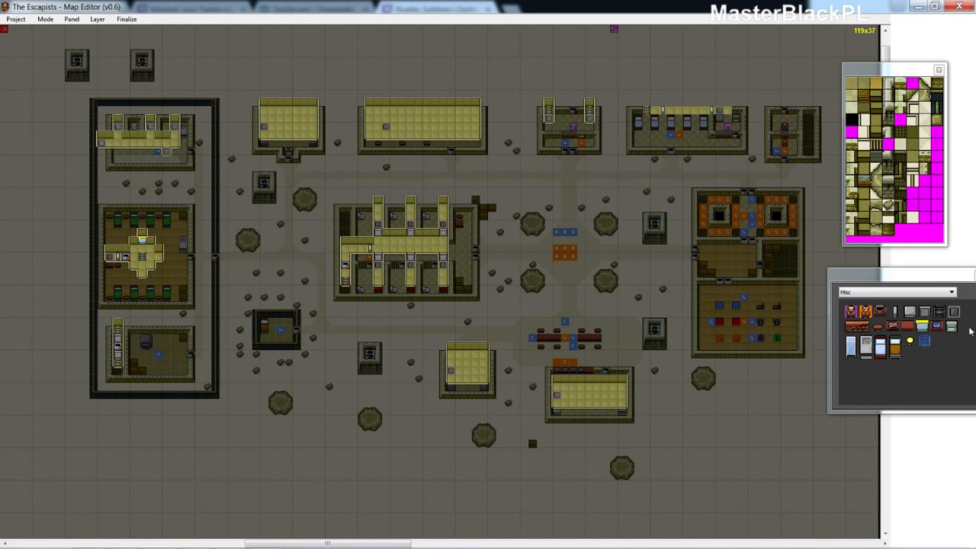
# Line the bed building's vent strip with Vent Wall (north) along the top and Vent Wall (west) at its east end
pyautogui.click(926, 309)
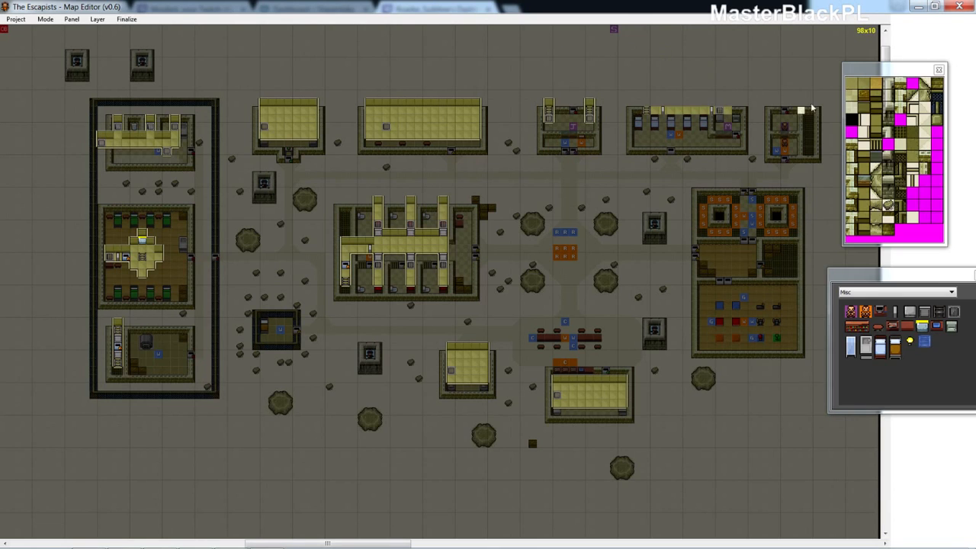
pyautogui.click(648, 102)
pyautogui.moveTo(648, 101); pyautogui.dragTo(736, 111)
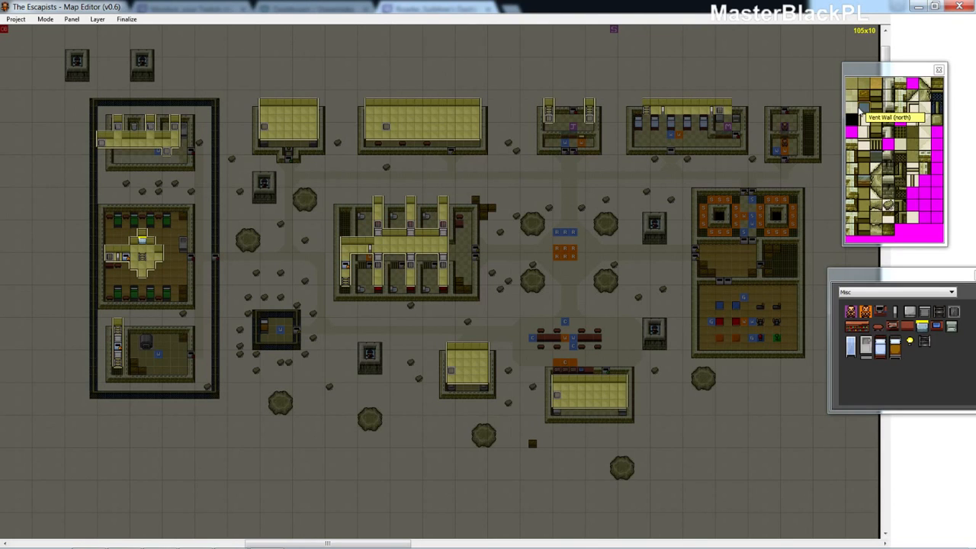
pyautogui.click(853, 121)
pyautogui.click(738, 113)
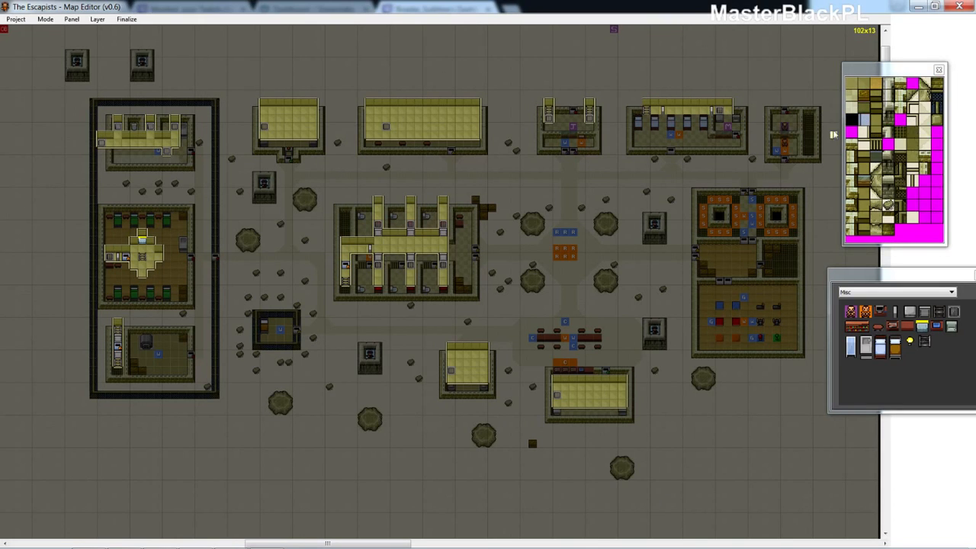
# Close the bed building's vent strip with Vent Wall (east) at its west end and Vent Wall (south) along its lower edge
pyautogui.click(863, 130)
pyautogui.click(639, 108)
pyautogui.click(865, 143)
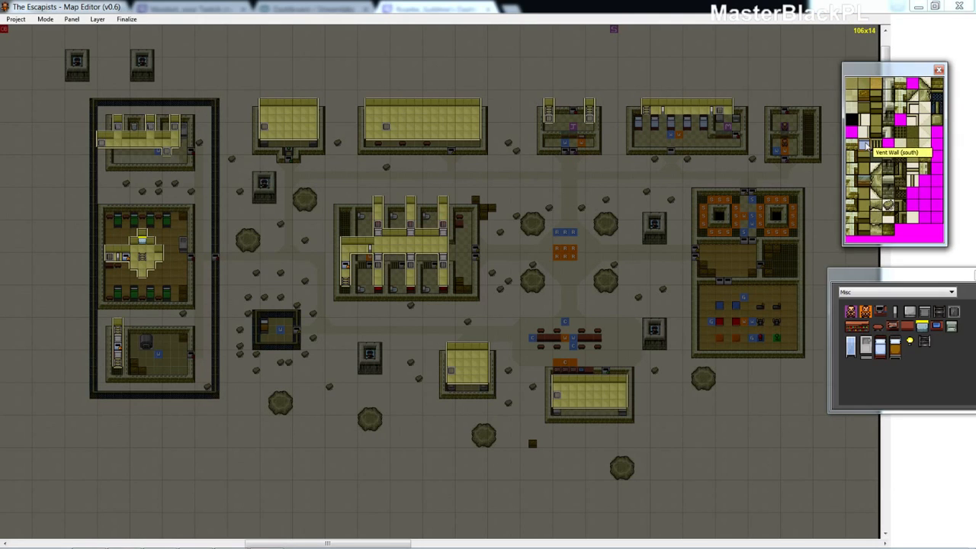
pyautogui.click(650, 118)
pyautogui.moveTo(650, 118)
pyautogui.mouseDown()
pyautogui.moveTo(751, 130)
pyautogui.moveTo(736, 126)
pyautogui.mouseUp()
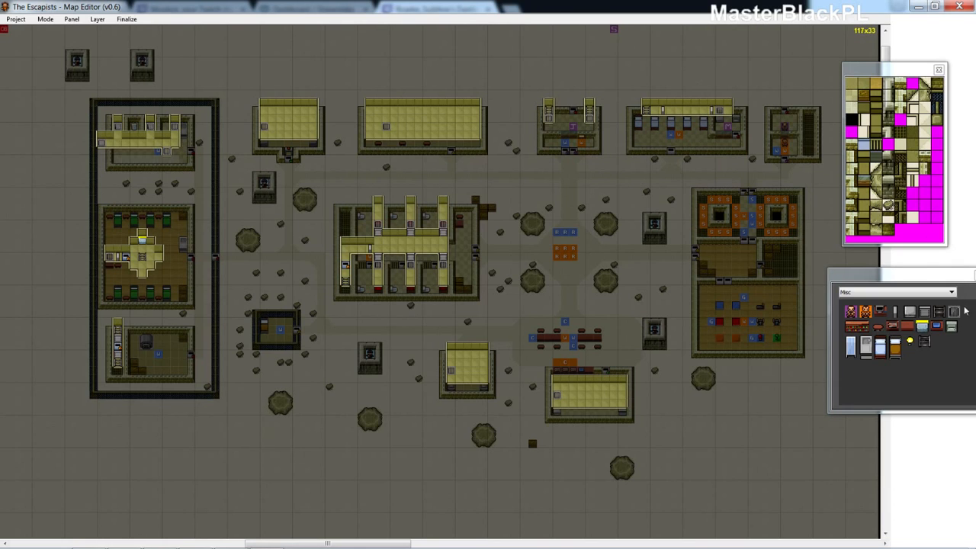
# Place a Vents Utility door between the two slats in the bed building's vent strip
pyautogui.click(907, 292)
pyautogui.click(906, 305)
pyautogui.click(851, 341)
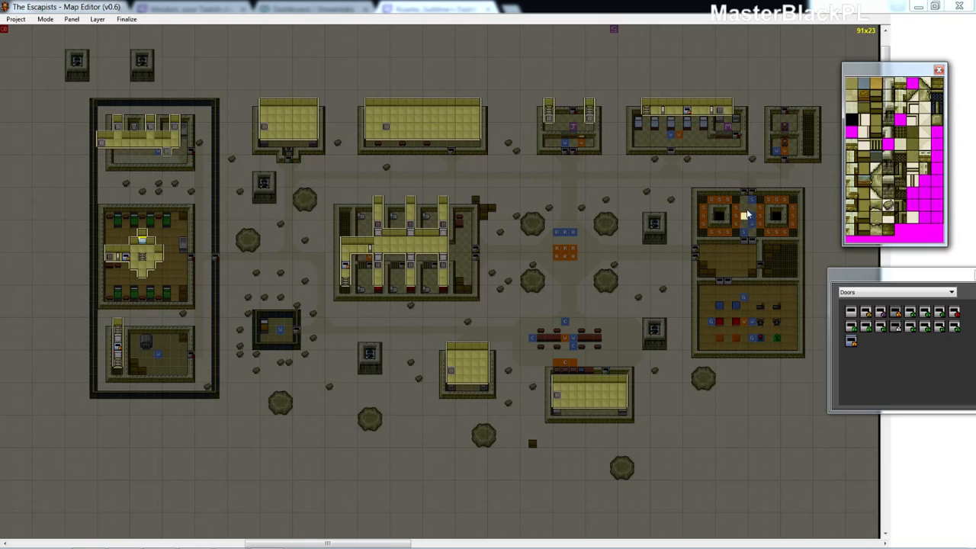
# Lay a cross-shaped Vent Floor across the large eastern building, with its arms meeting above the middle rooms
pyautogui.click(747, 221)
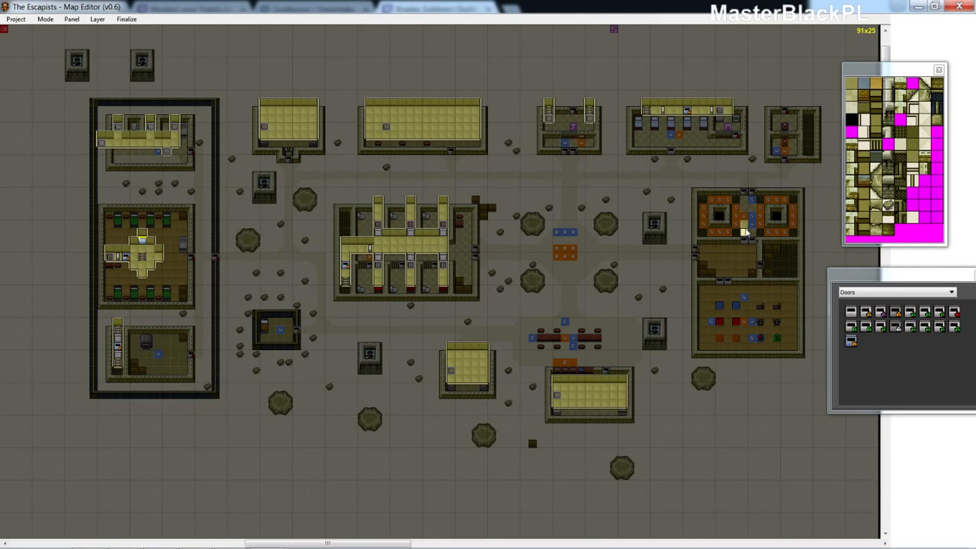
pyautogui.click(746, 218)
pyautogui.click(745, 234)
pyautogui.moveTo(745, 244); pyautogui.dragTo(745, 305)
pyautogui.moveTo(761, 257); pyautogui.dragTo(786, 257)
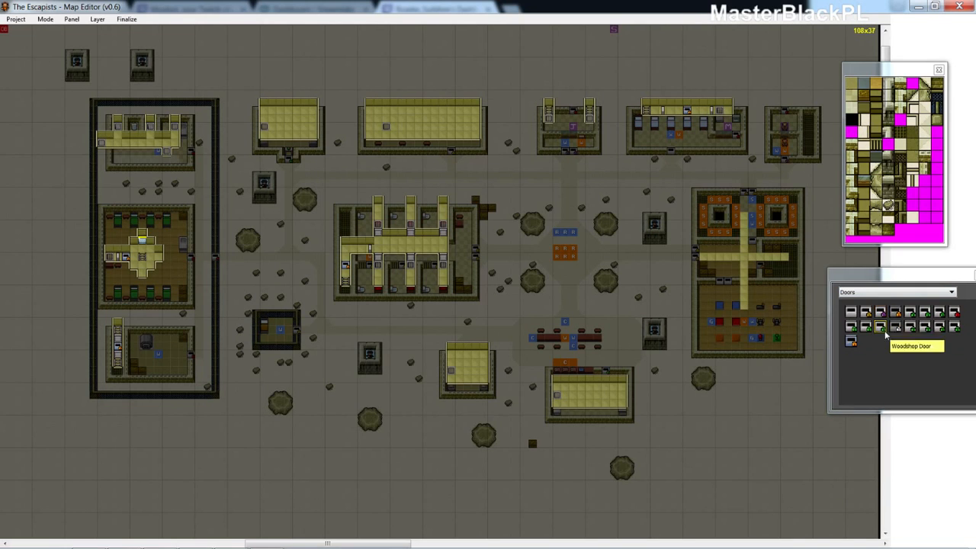
# Place a Vents Utility door in the west arm of the eastern building's vent cross and a Ladder Up at that arm's end
pyautogui.click(852, 341)
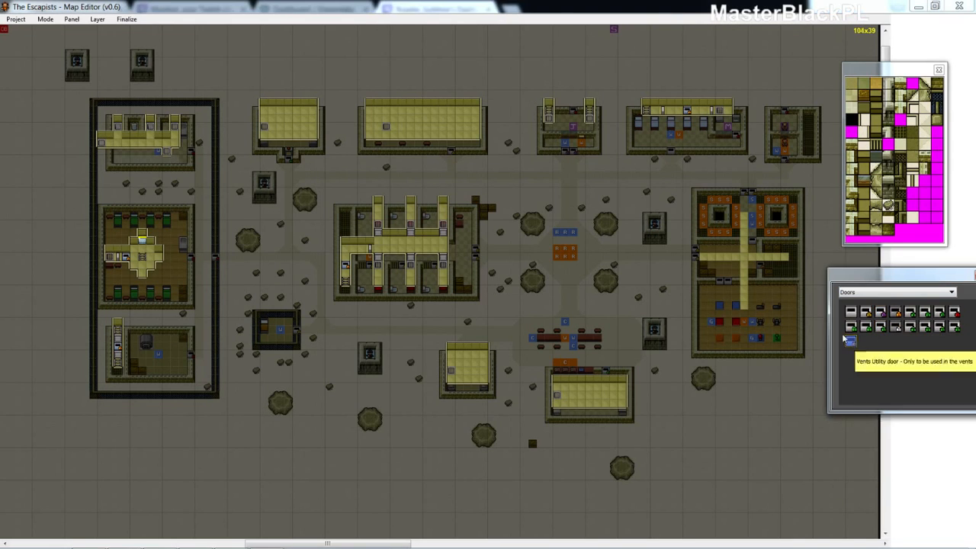
pyautogui.click(721, 258)
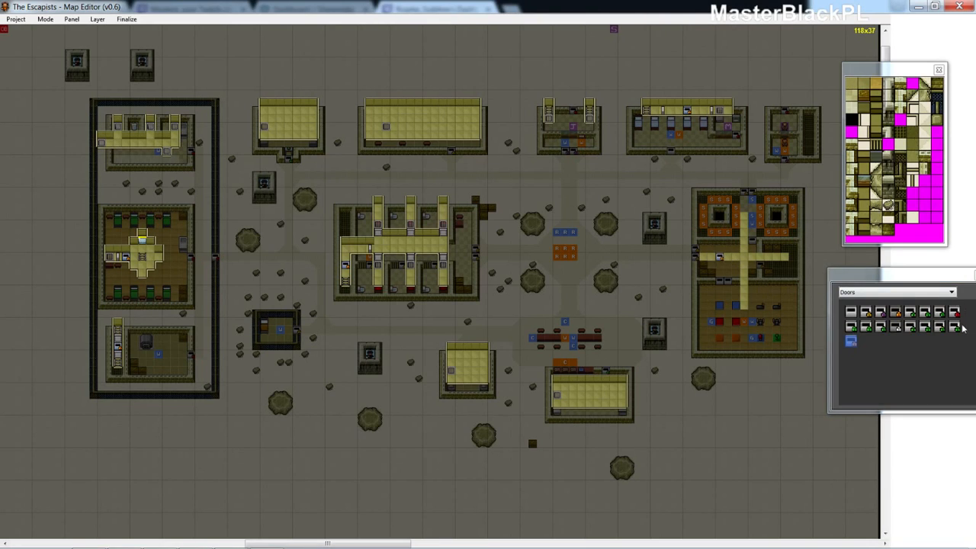
pyautogui.click(914, 292)
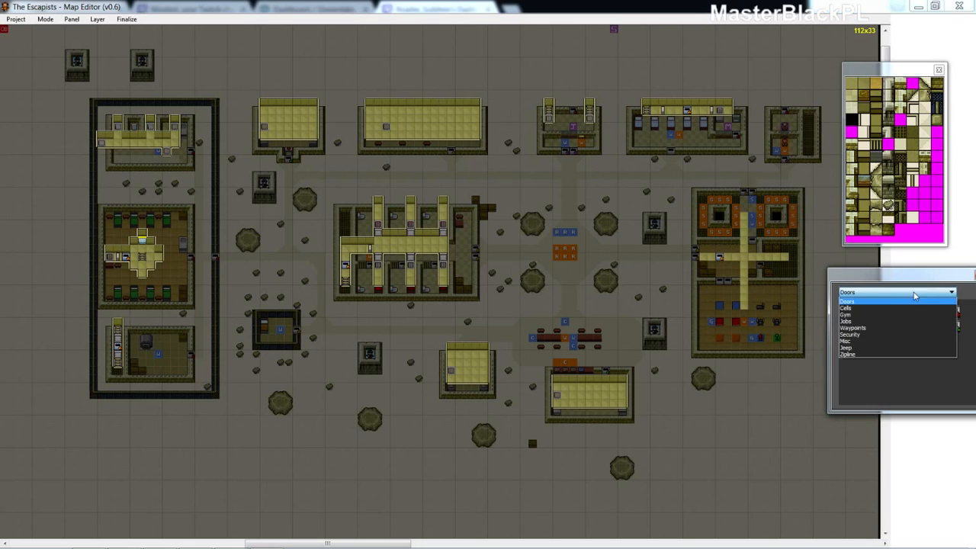
pyautogui.click(897, 341)
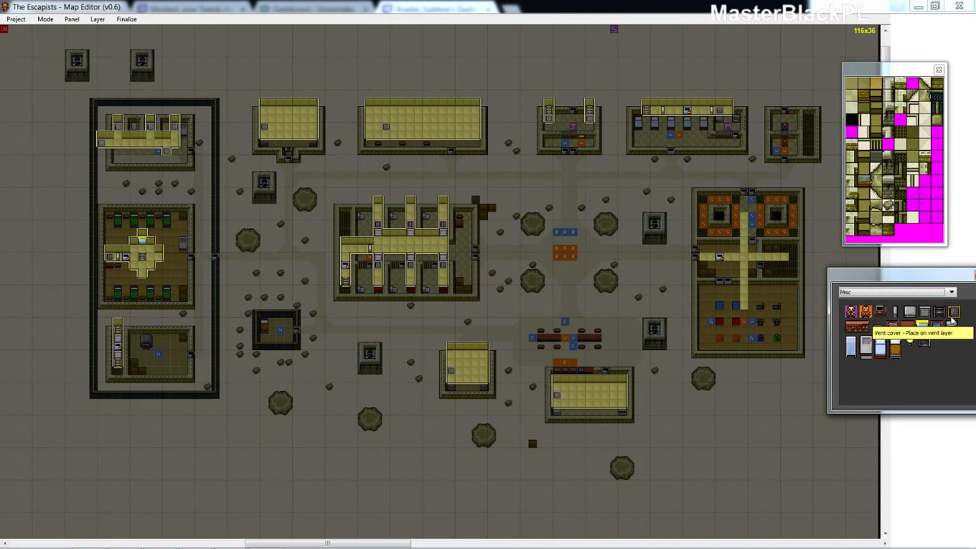
pyautogui.click(925, 340)
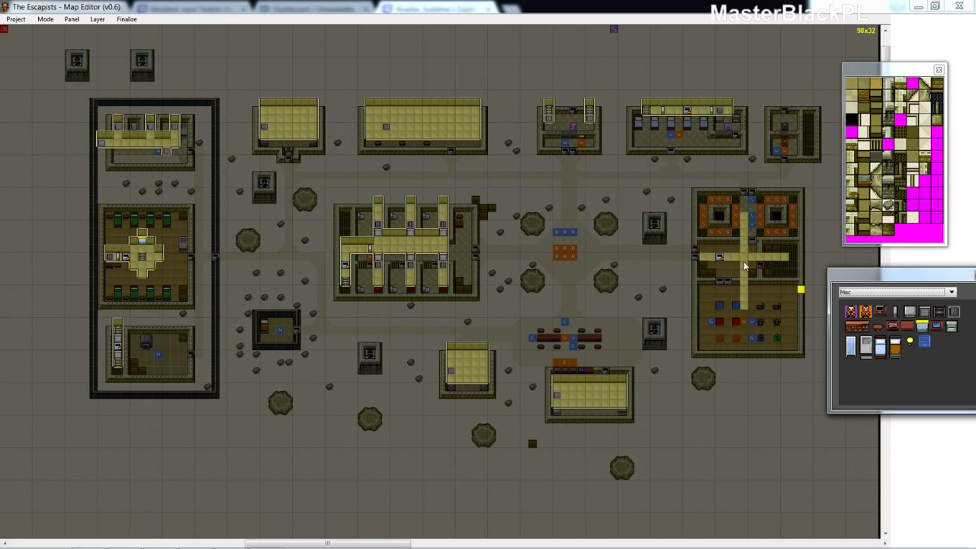
pyautogui.click(702, 256)
# Place a vent cover by the east arm's end and vent slats around the crossing of the eastern building's vent
pyautogui.click(955, 314)
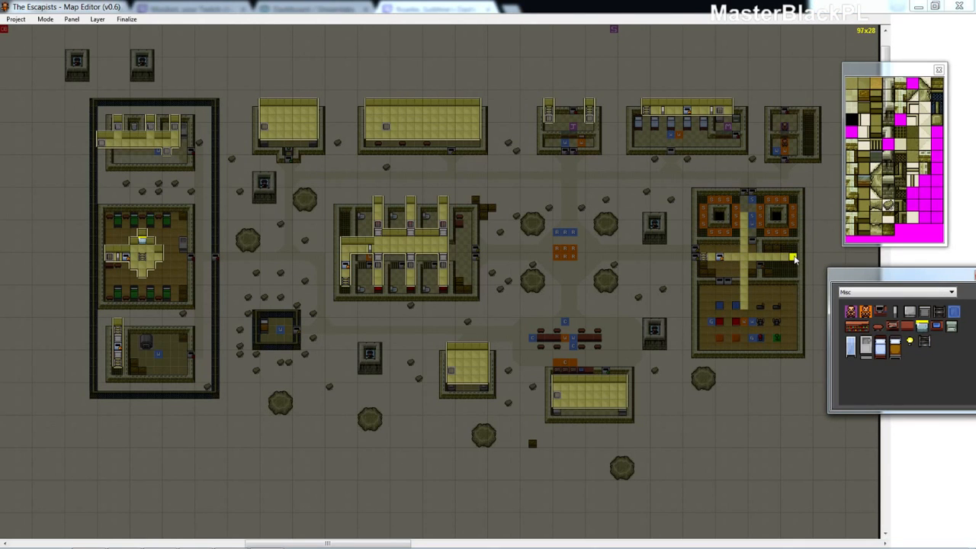
pyautogui.click(786, 249)
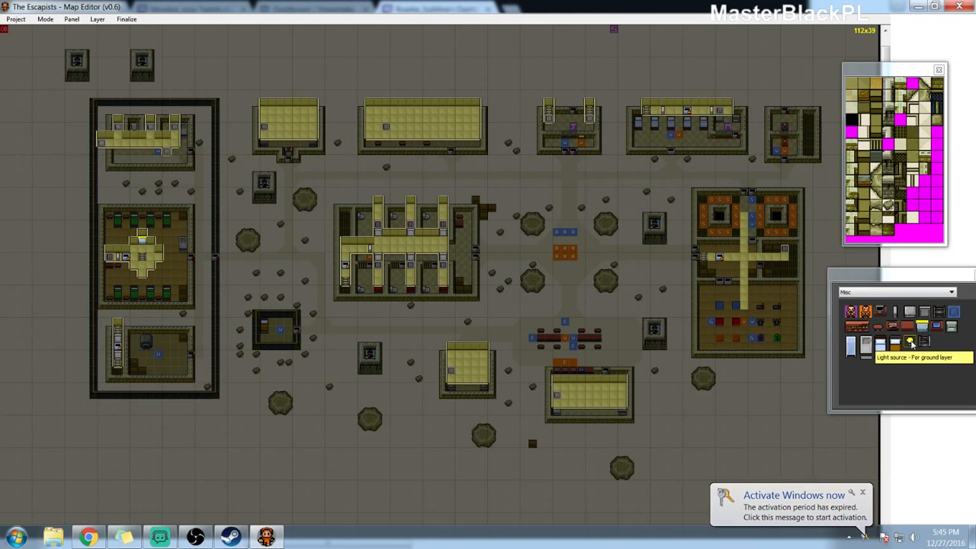
pyautogui.click(925, 314)
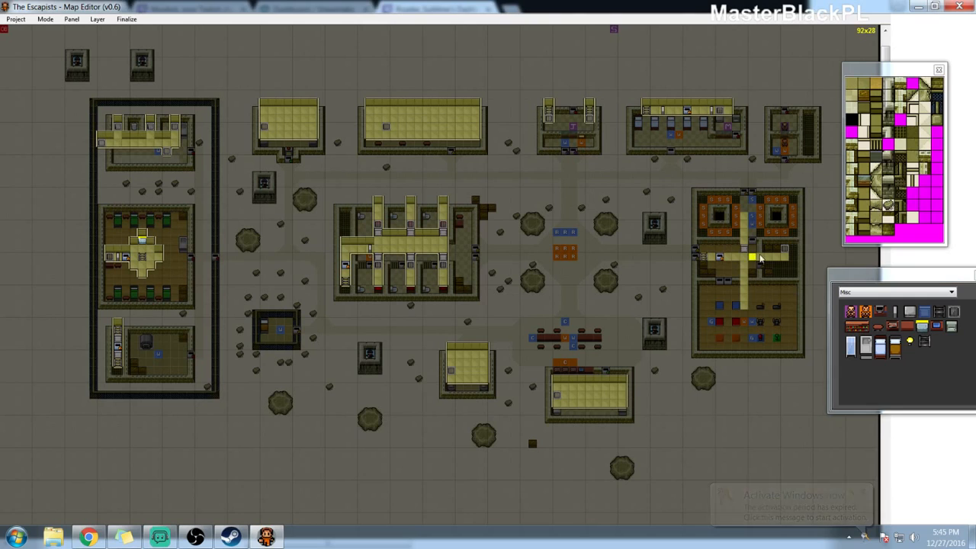
pyautogui.click(747, 262)
pyautogui.click(895, 312)
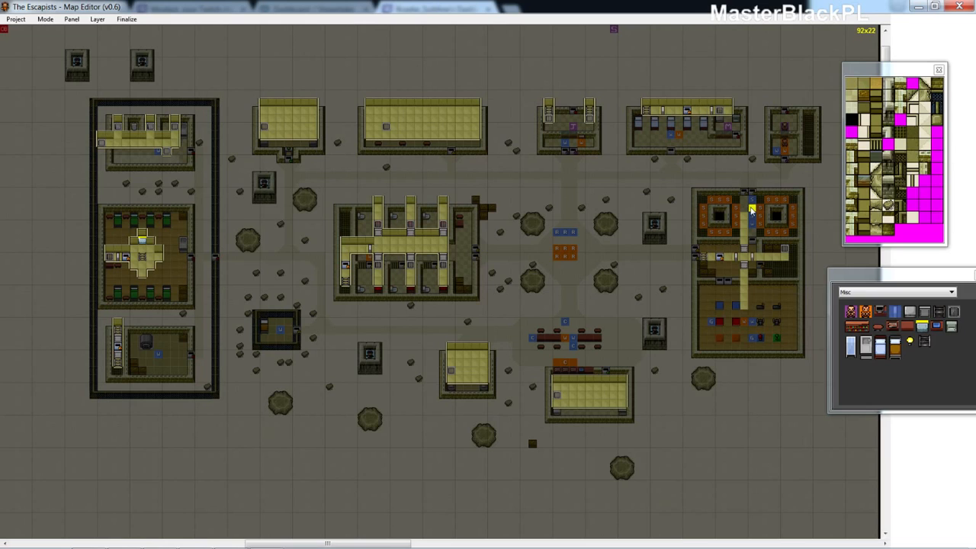
# Place vent covers at the north and south ends of the eastern building's vent cross
pyautogui.click(954, 311)
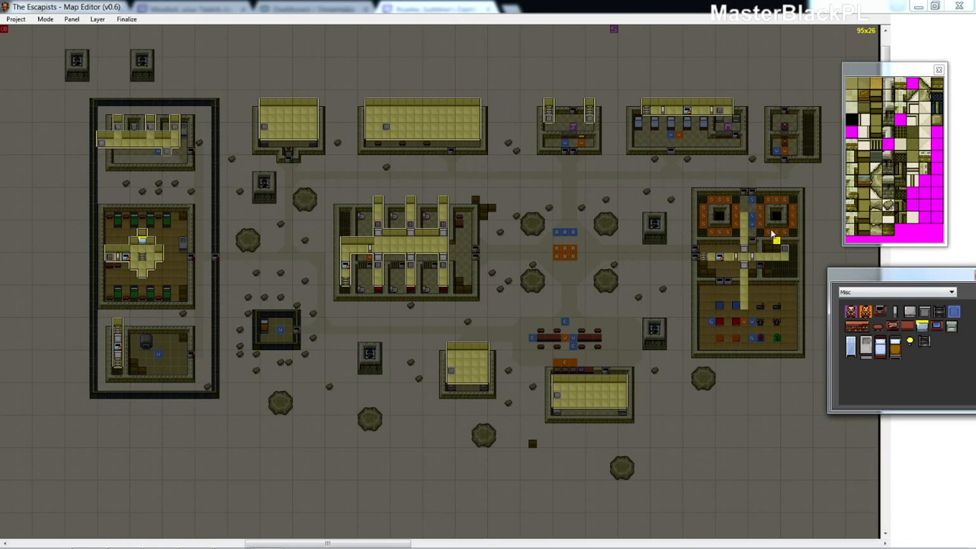
pyautogui.click(745, 212)
pyautogui.click(745, 314)
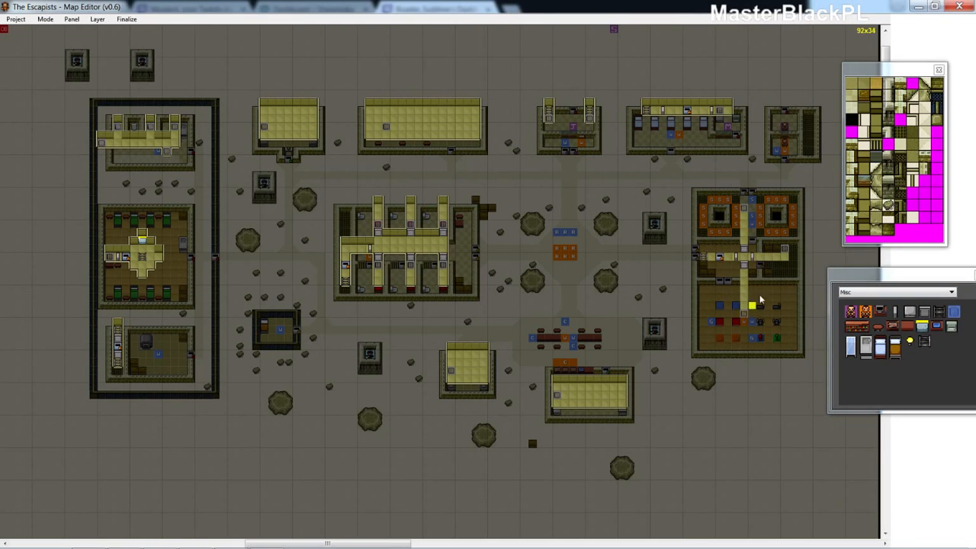
# Add horizontal vent slats beside the north and south vent covers and a vertical slat beside the east arm's cover
pyautogui.click(924, 311)
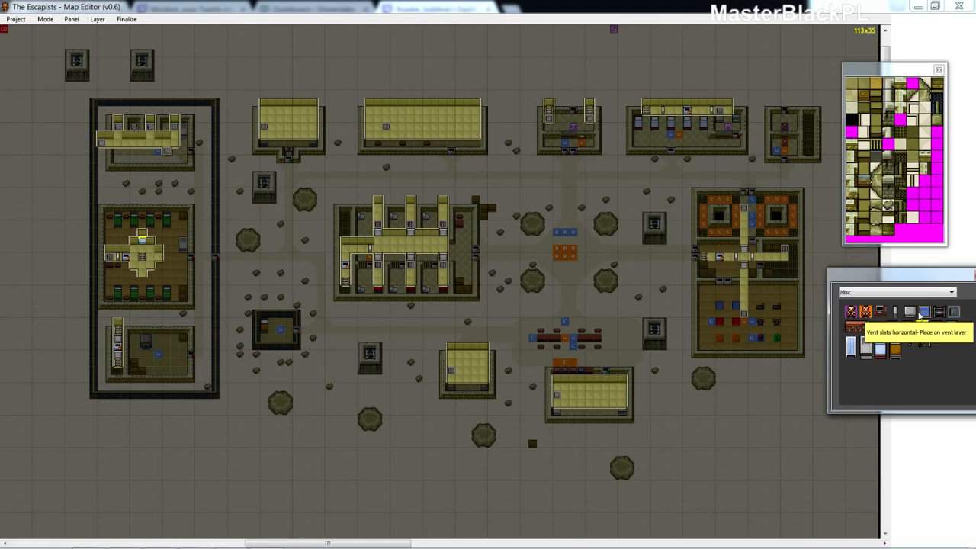
pyautogui.click(745, 306)
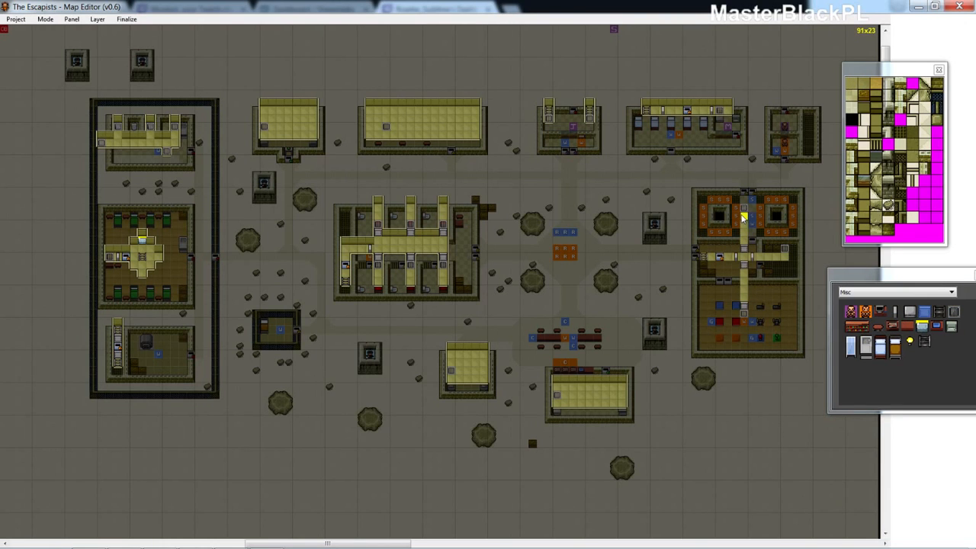
pyautogui.click(745, 216)
pyautogui.click(894, 311)
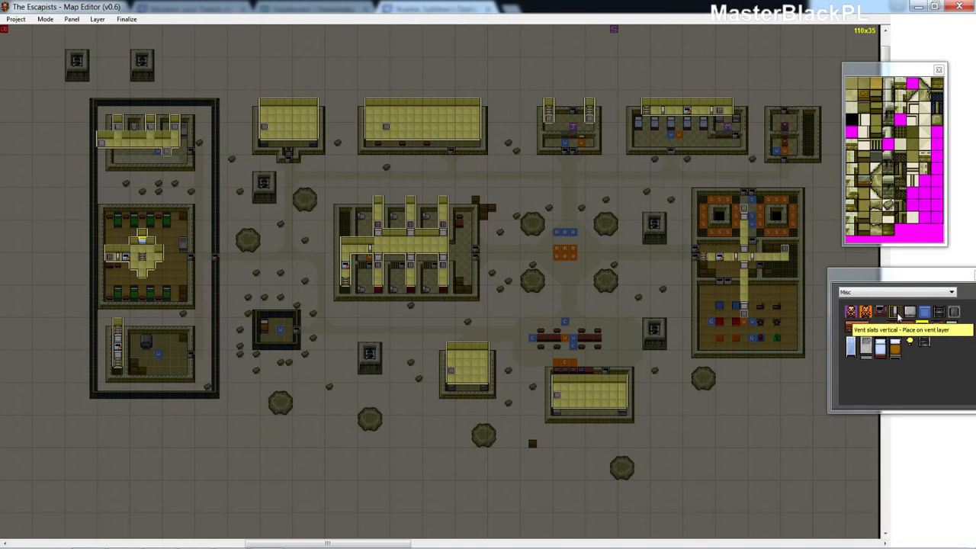
pyautogui.click(790, 259)
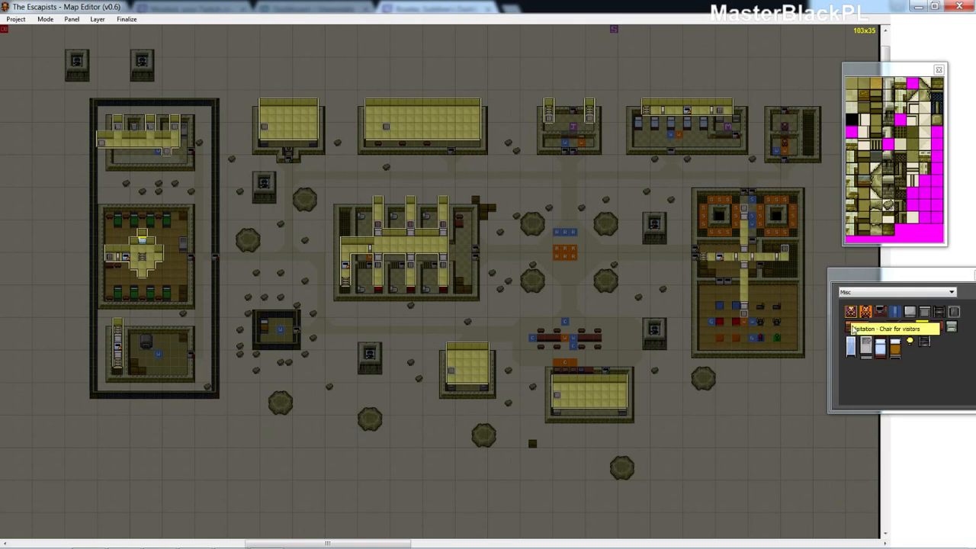
# Cap the north arm of the eastern vent cross and line the horizontal arms' upper edge with Vent Wall (north)
pyautogui.click(910, 112)
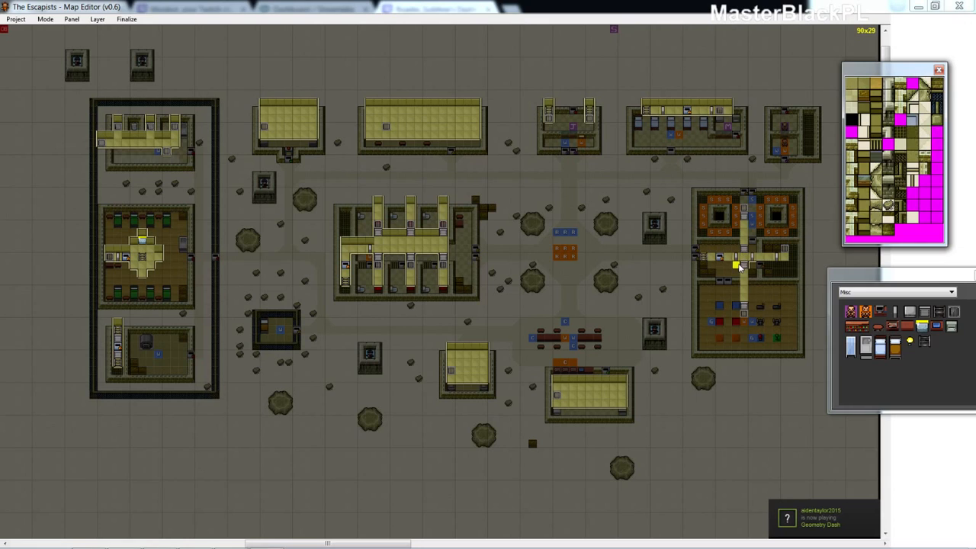
pyautogui.click(867, 109)
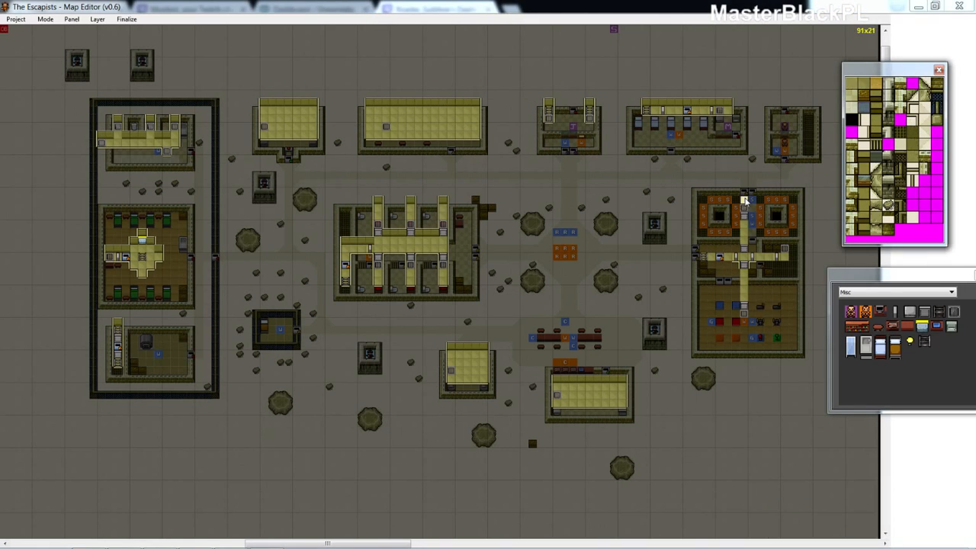
pyautogui.click(744, 200)
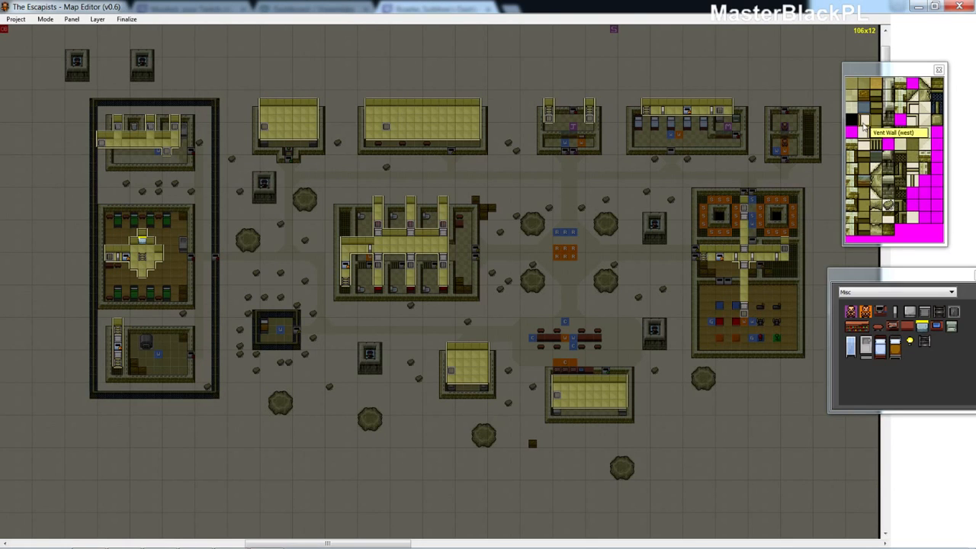
# Line the east side of the eastern vent cross's north and south arms with vent wall
pyautogui.click(885, 130)
pyautogui.moveTo(752, 202); pyautogui.dragTo(762, 248)
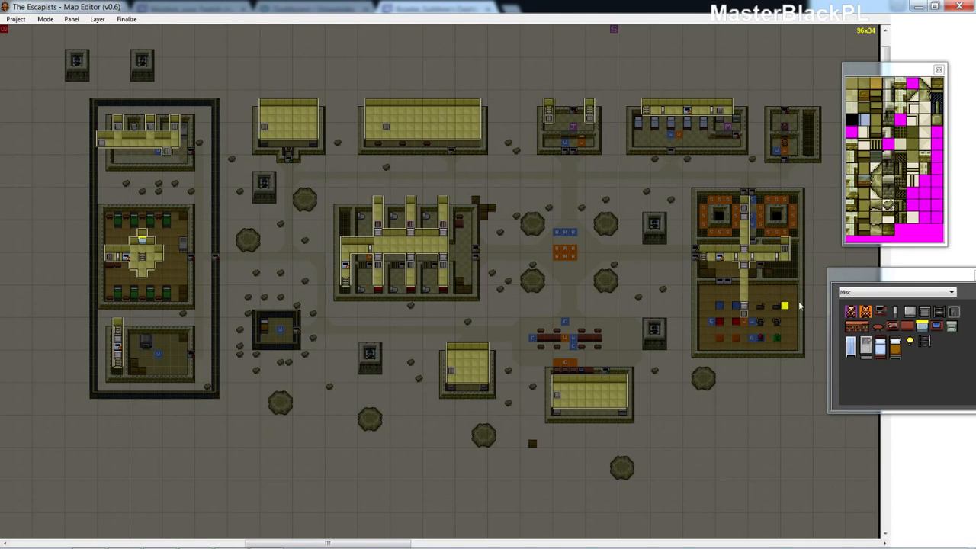
pyautogui.moveTo(752, 272); pyautogui.dragTo(755, 315)
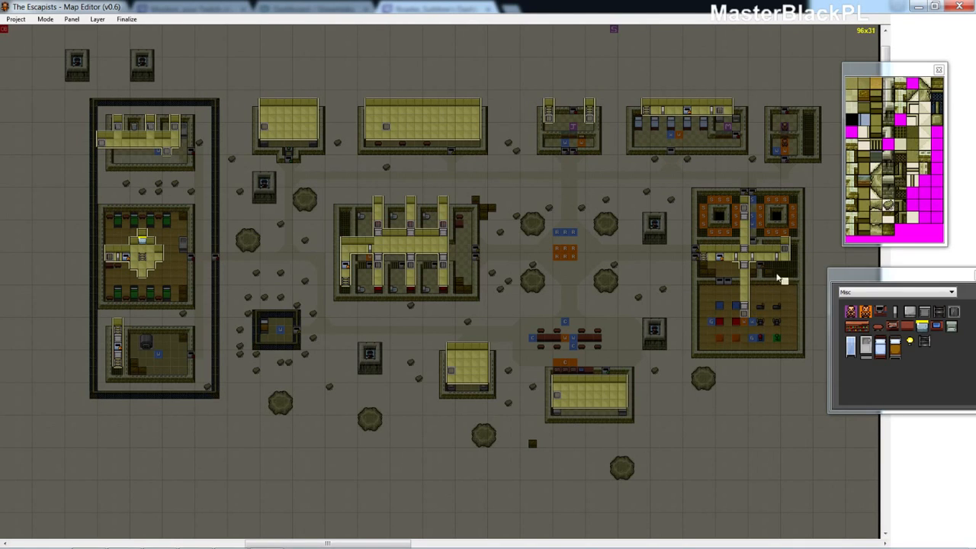
# Wall the west side of the eastern cross's north and south arms and the lower edge of its horizontal arms
pyautogui.click(862, 129)
pyautogui.moveTo(736, 198); pyautogui.dragTo(747, 250)
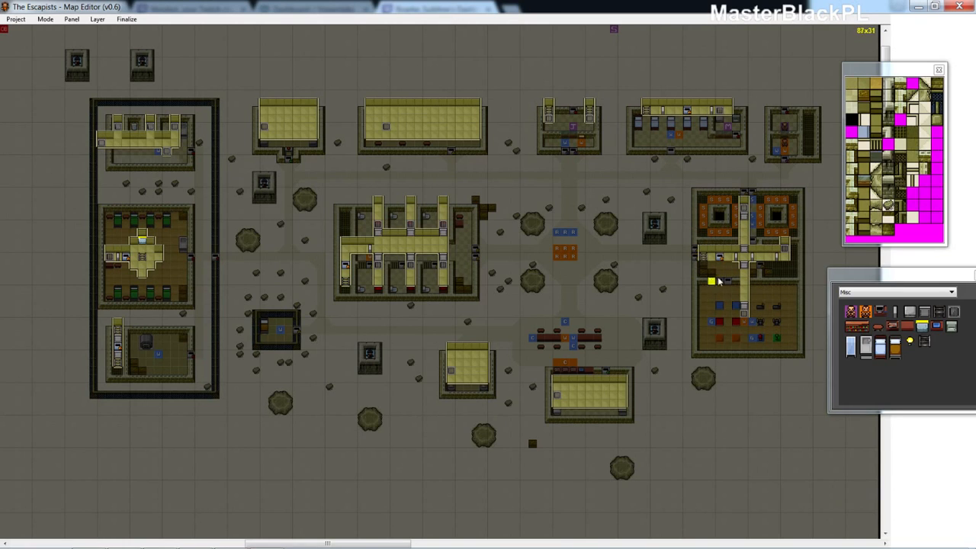
pyautogui.moveTo(736, 271); pyautogui.dragTo(740, 317)
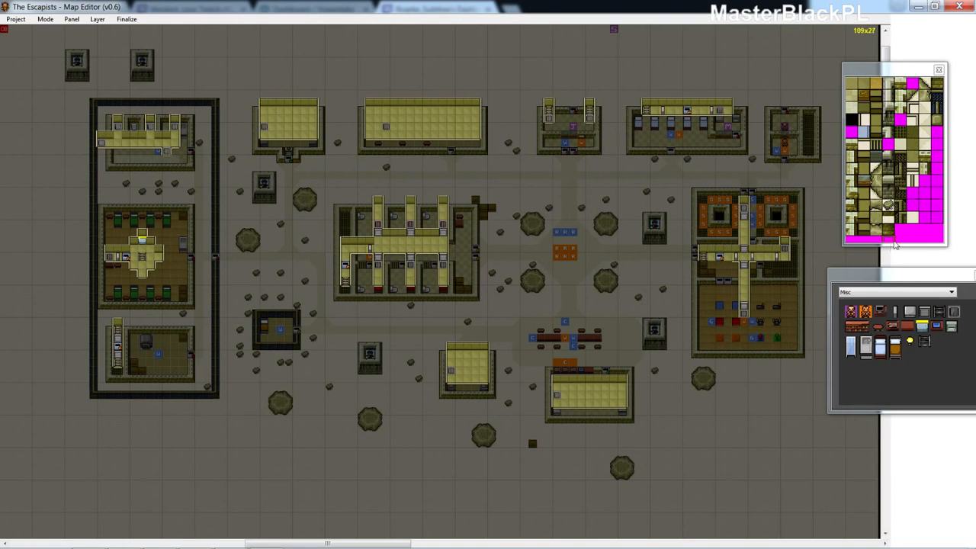
pyautogui.click(863, 142)
pyautogui.moveTo(702, 265)
pyautogui.mouseDown()
pyautogui.moveTo(731, 283)
pyautogui.moveTo(735, 274)
pyautogui.moveTo(792, 273)
pyautogui.mouseUp()
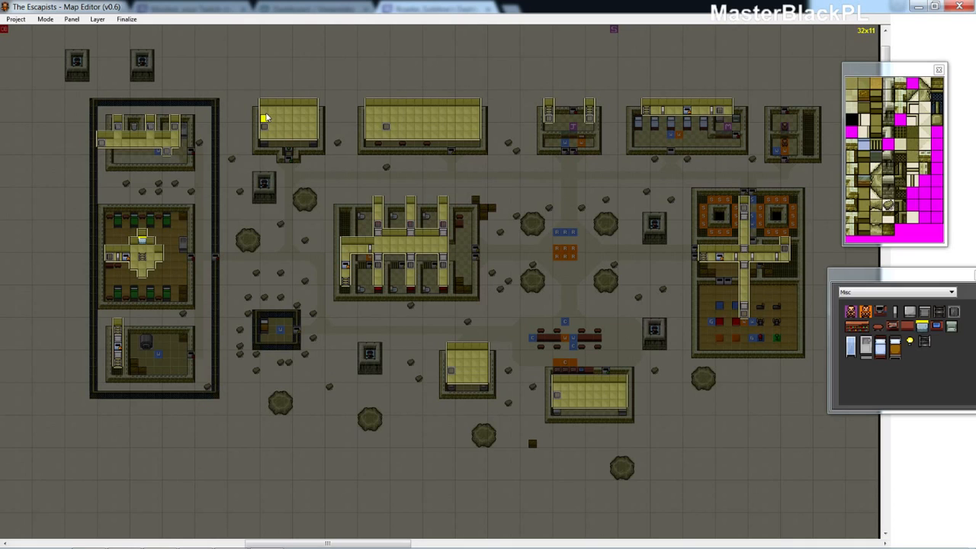
# Replace the vent cover in the wide northern building with Vent Floor and lay a one-tile floor corridor to the building west of it
pyautogui.click(386, 127)
pyautogui.click(865, 84)
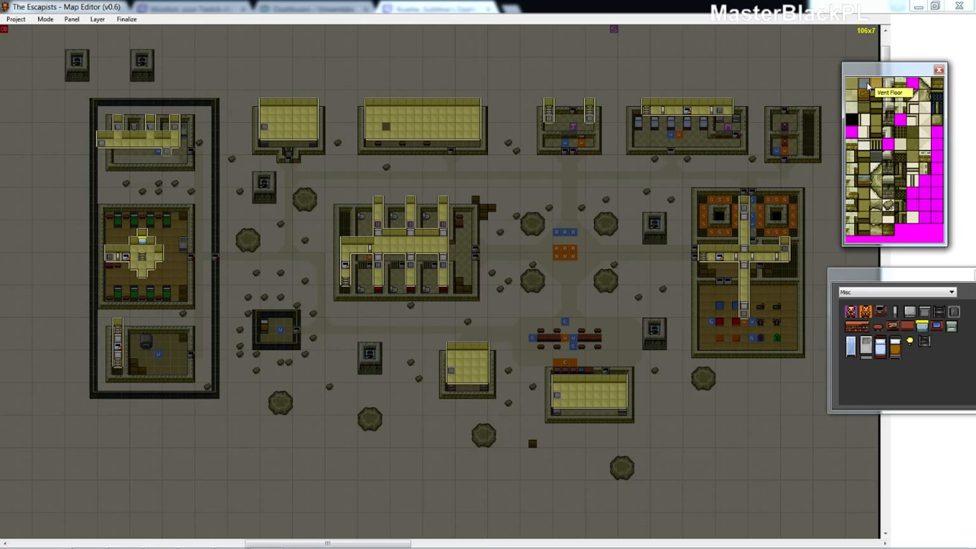
pyautogui.click(387, 129)
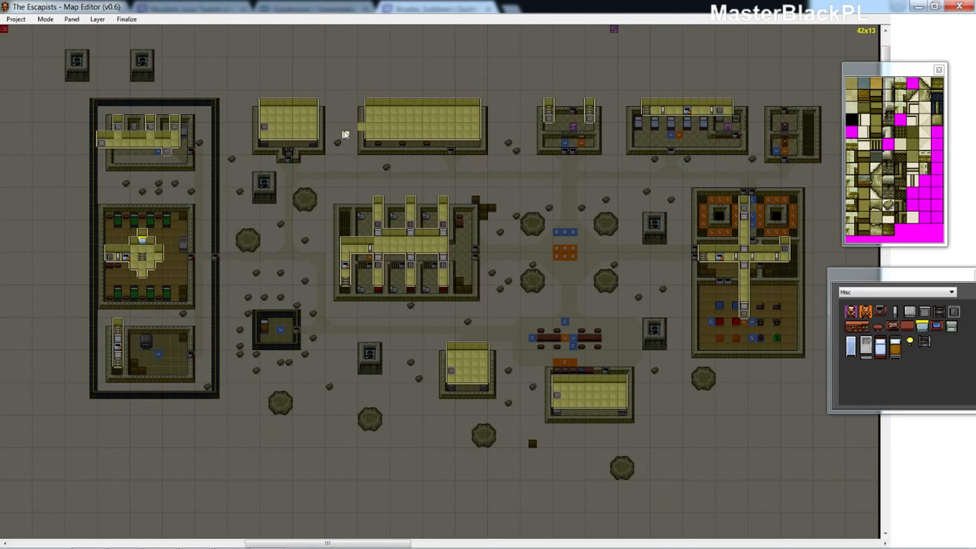
pyautogui.moveTo(345, 134)
pyautogui.mouseDown()
pyautogui.moveTo(354, 131)
pyautogui.moveTo(311, 135)
pyautogui.mouseUp()
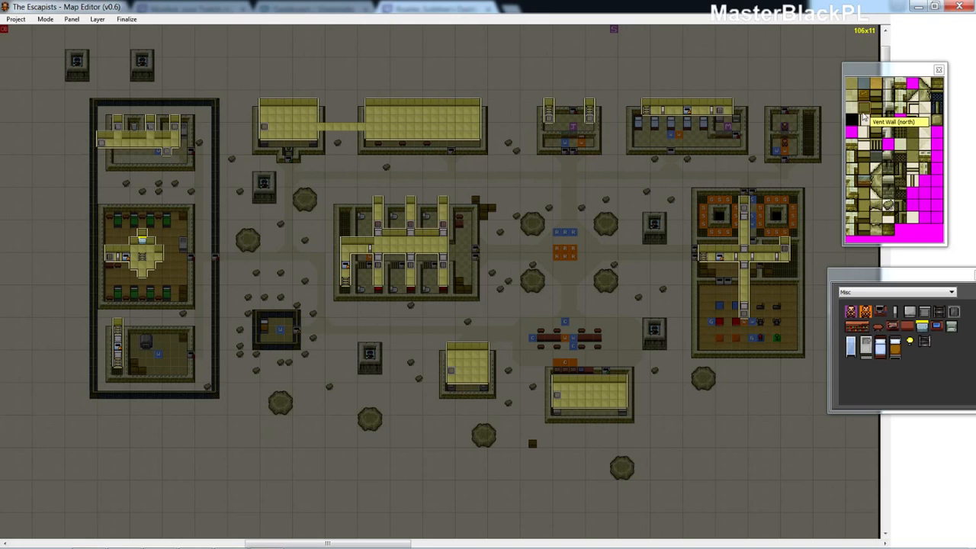
# Line the upper edge of the corridor between the two northern buildings with Vent Wall (north)
pyautogui.click(862, 113)
pyautogui.click(321, 118)
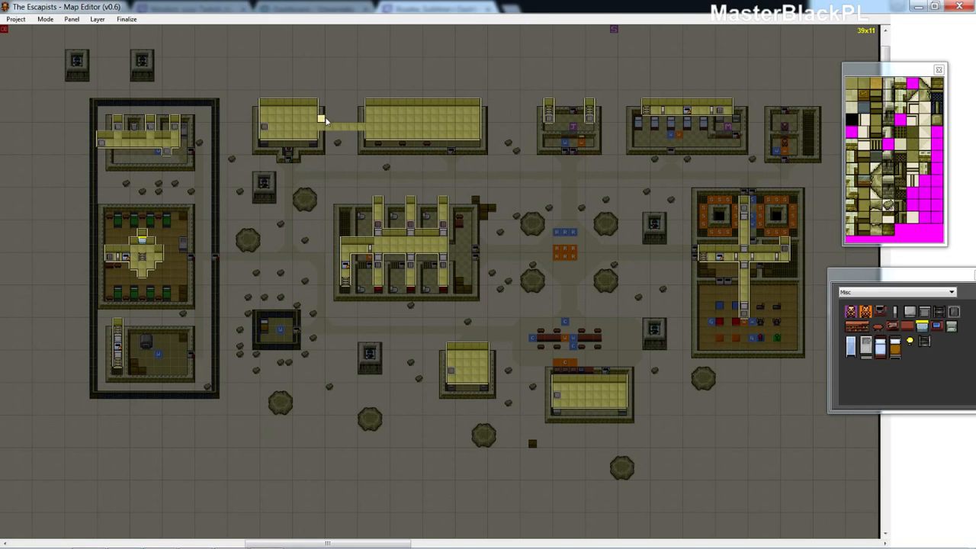
pyautogui.moveTo(323, 119); pyautogui.dragTo(361, 120)
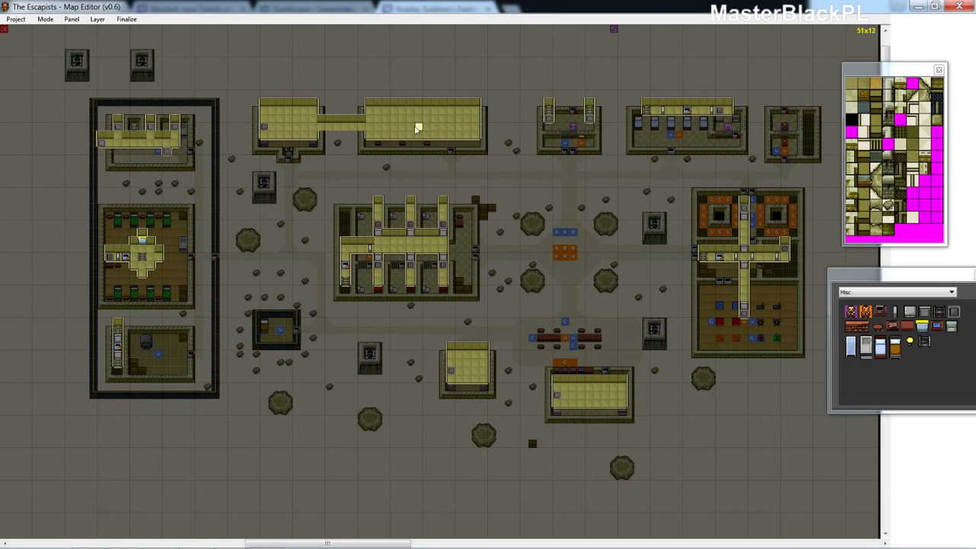
# Wall the corridor's lower edge between the two northern buildings, using a Vent Wall Corner at its east end
pyautogui.click(877, 150)
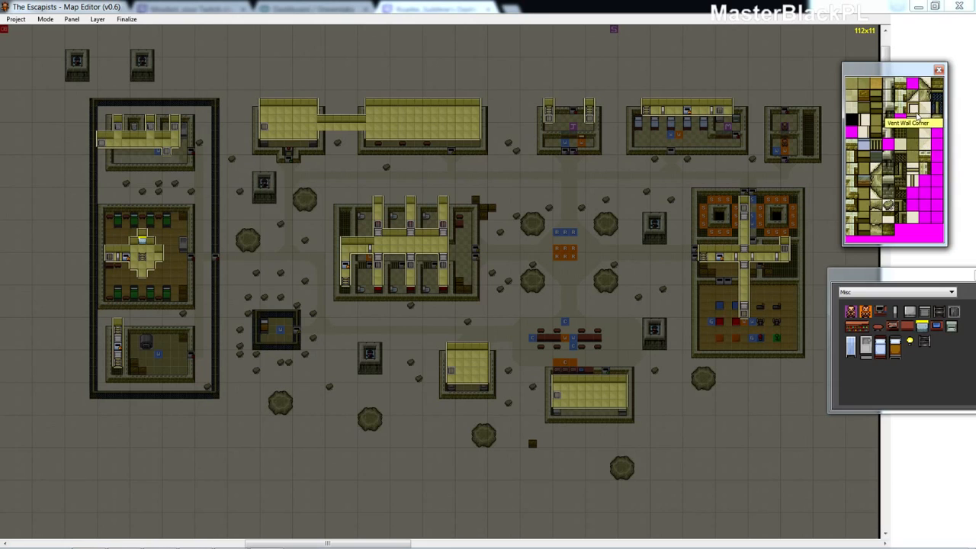
pyautogui.click(320, 135)
pyautogui.click(913, 121)
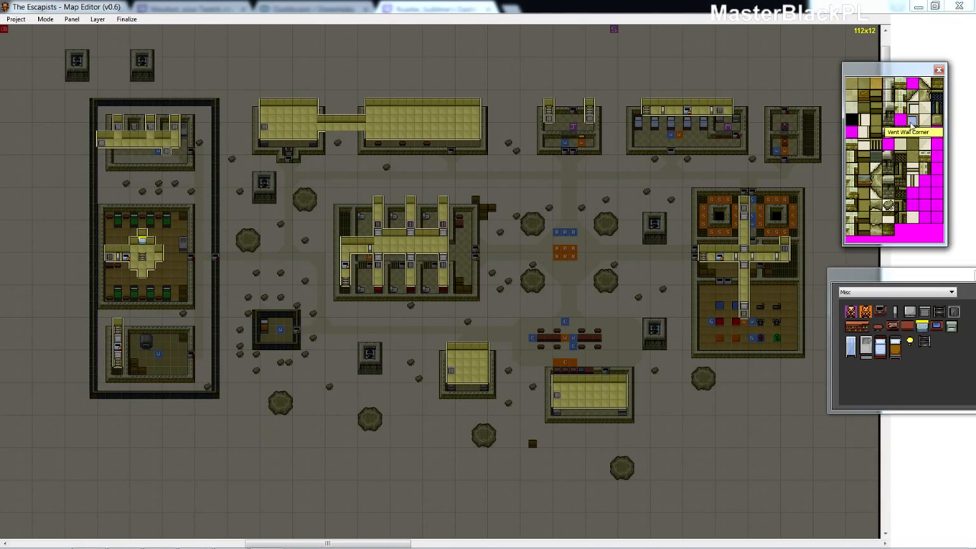
pyautogui.click(361, 139)
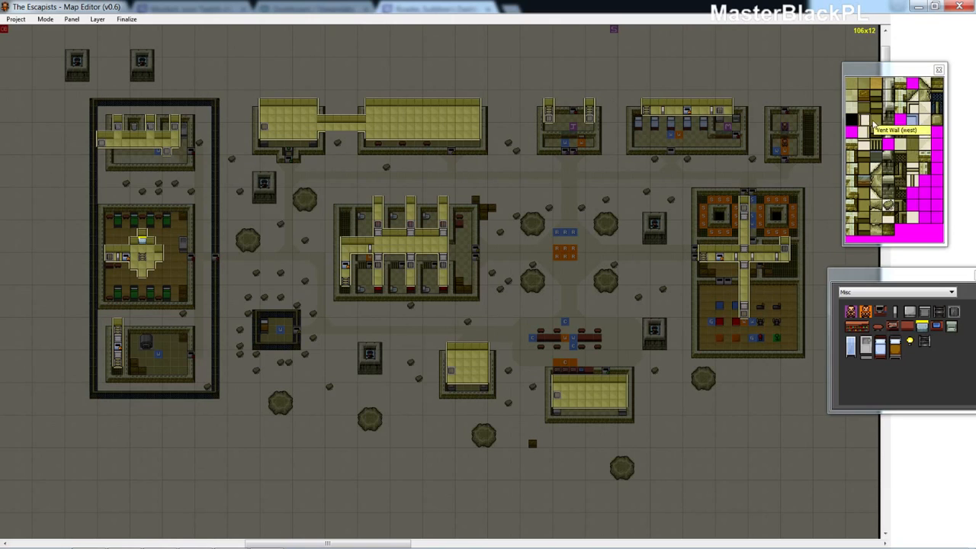
pyautogui.click(870, 136)
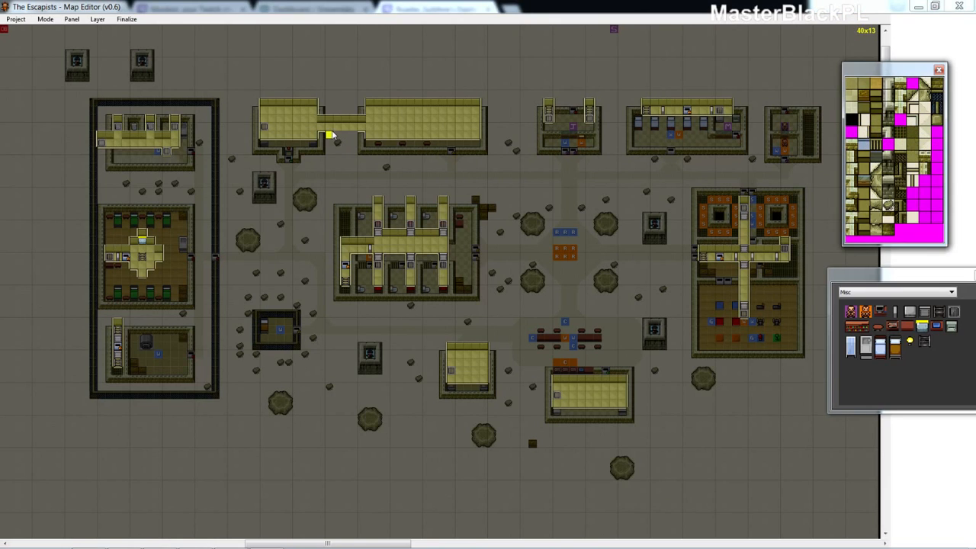
pyautogui.click(338, 136)
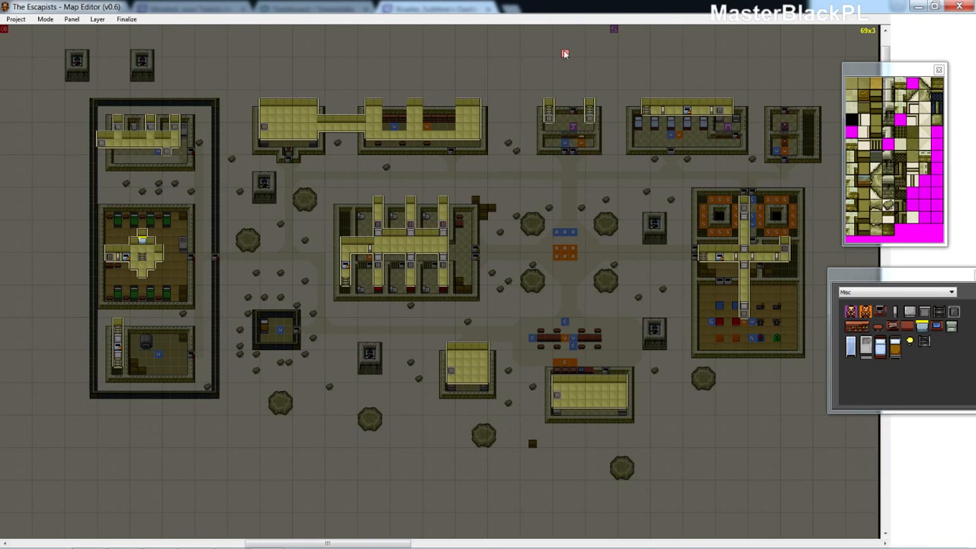
# Wall the east side of the wide northern vent's west prong and the floor edge below both gaps
pyautogui.click(864, 120)
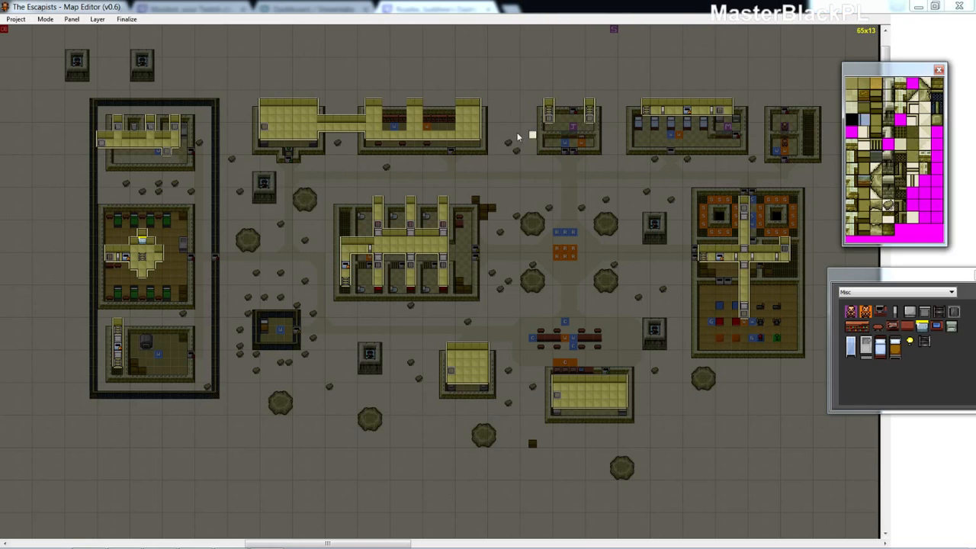
pyautogui.click(386, 110)
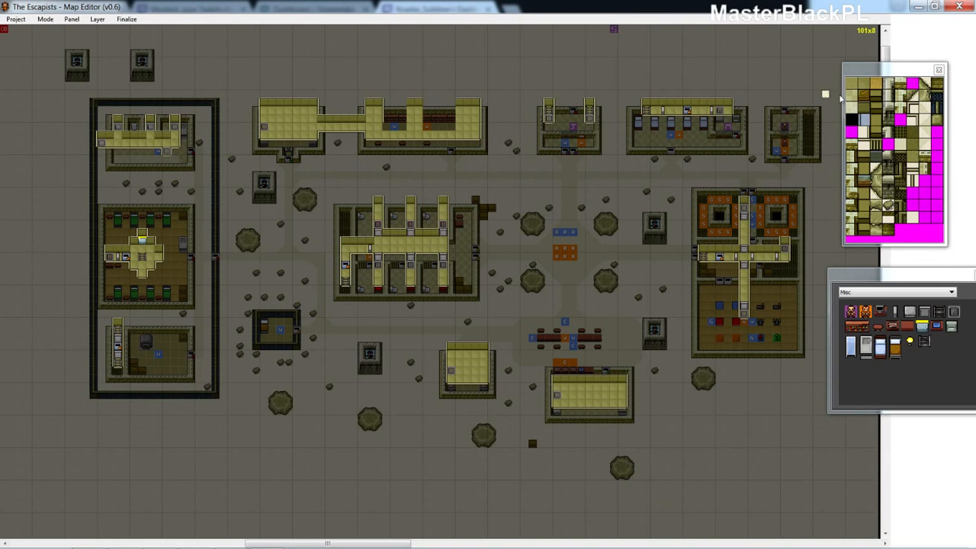
pyautogui.click(864, 111)
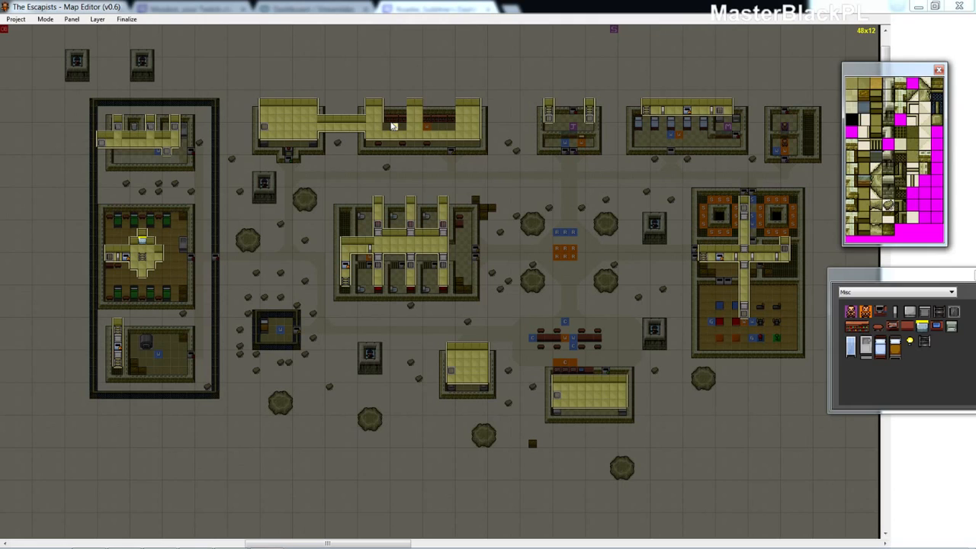
pyautogui.click(389, 125)
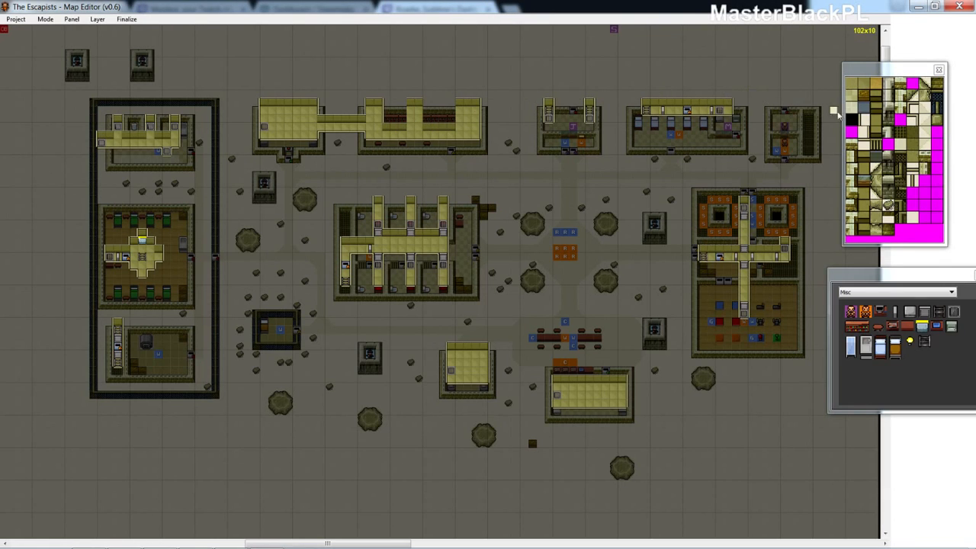
# Line the east and west sides of the wide northern vent's middle prong with vent walls
pyautogui.click(855, 121)
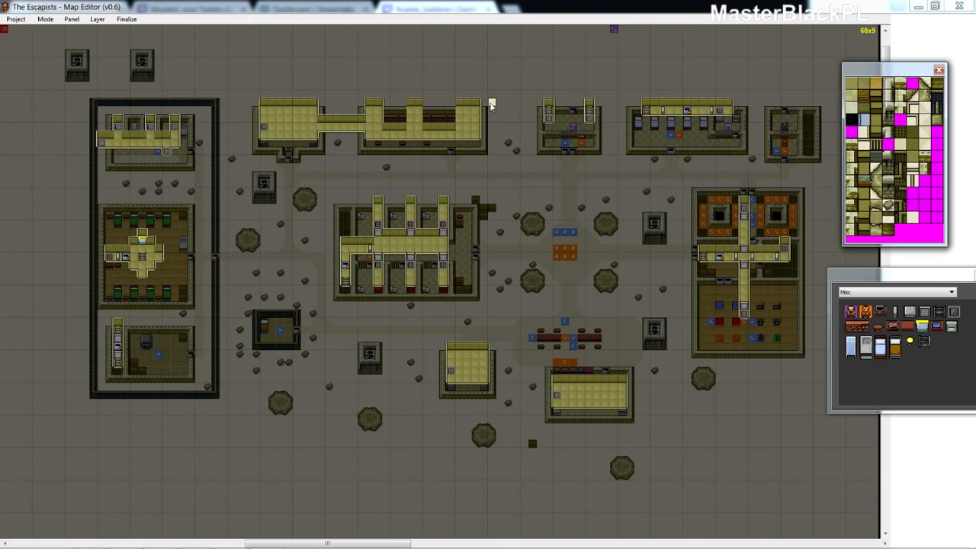
pyautogui.click(427, 104)
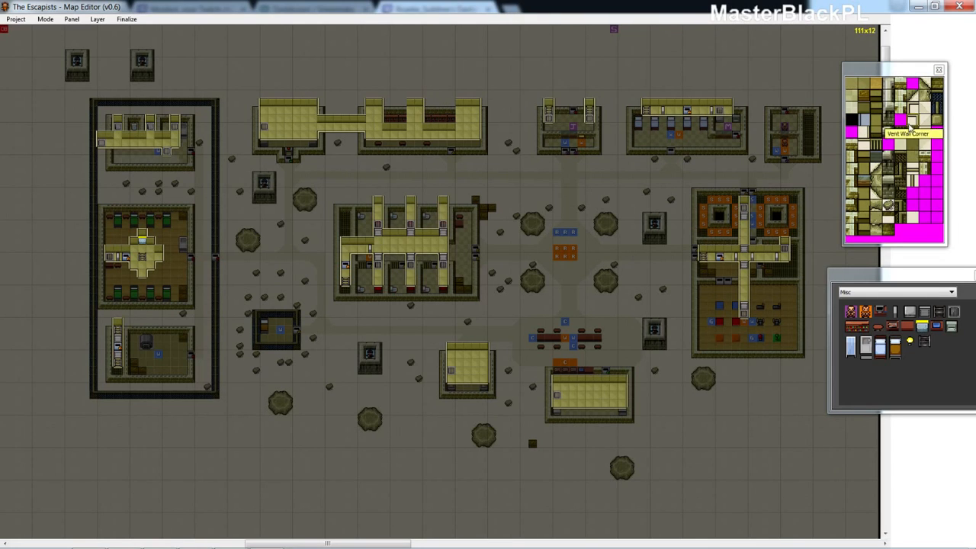
pyautogui.click(864, 132)
pyautogui.click(400, 100)
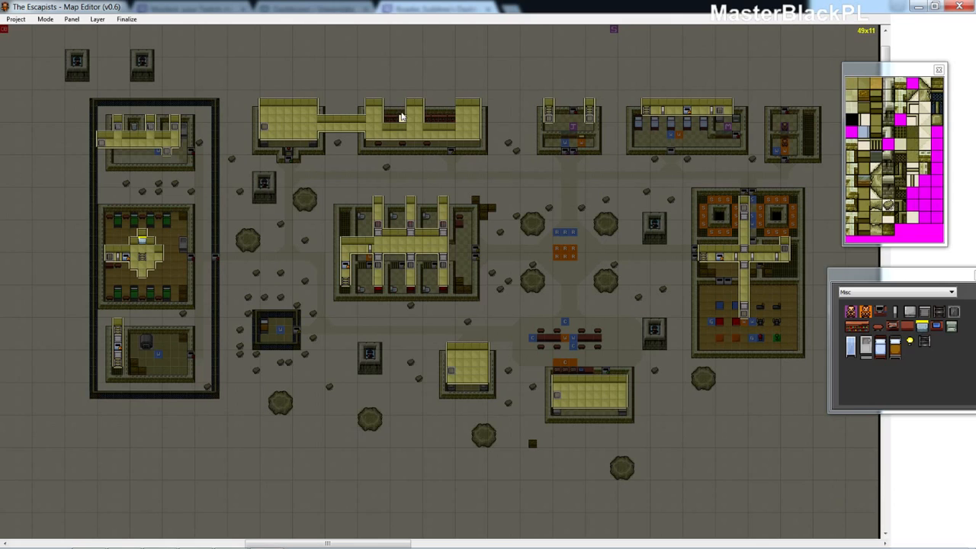
pyautogui.click(401, 115)
# Place a ladder in the wide northern vent's east section and a Vents Utility door at the entrance to that section
pyautogui.click(928, 343)
pyautogui.click(467, 118)
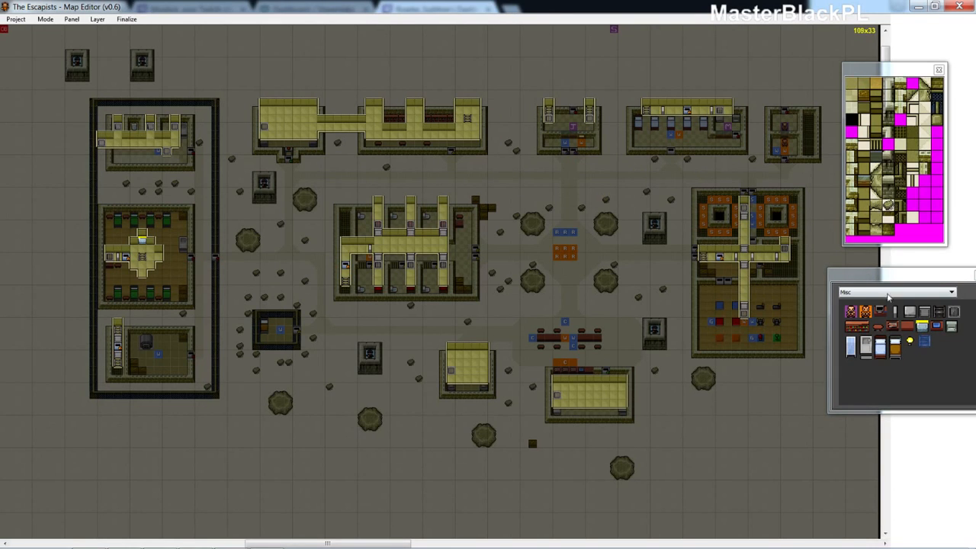
pyautogui.click(888, 293)
pyautogui.click(891, 302)
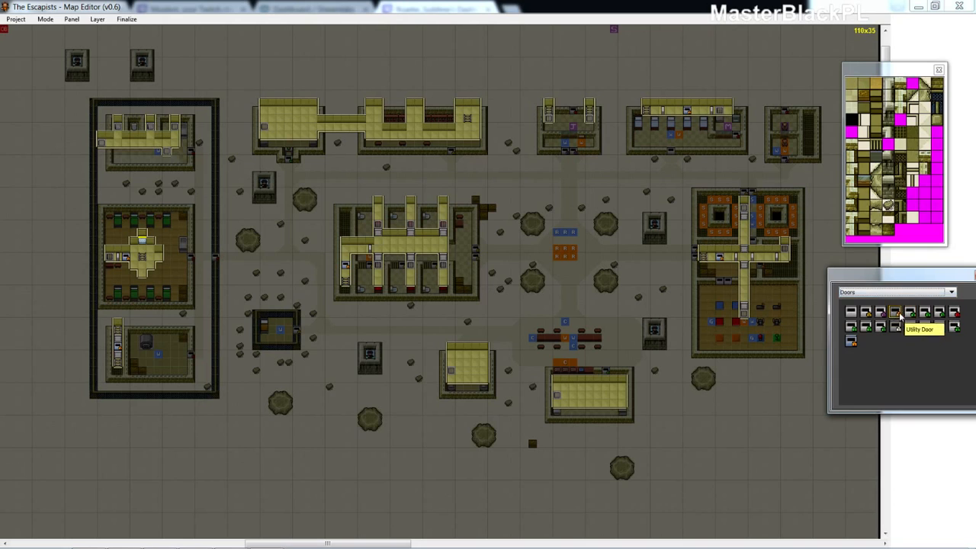
pyautogui.click(851, 341)
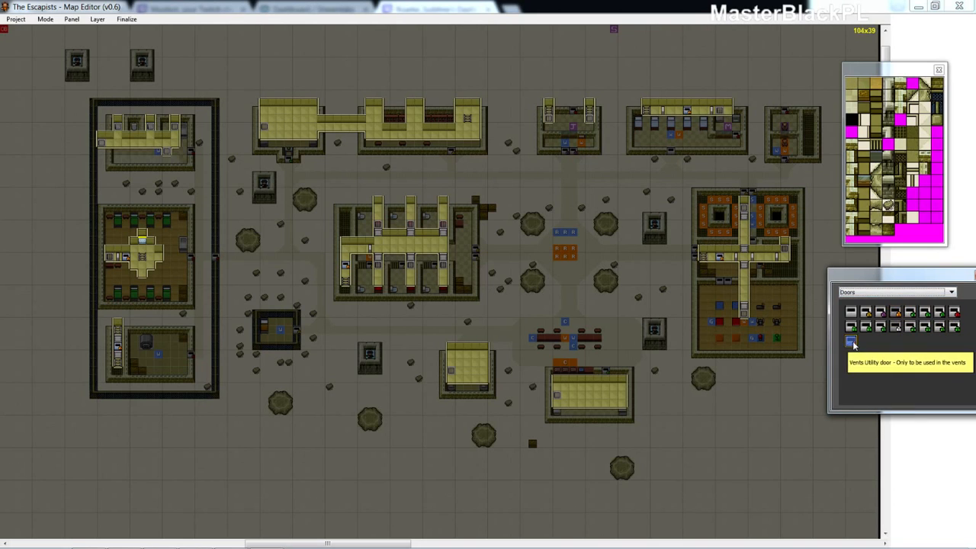
pyautogui.click(453, 135)
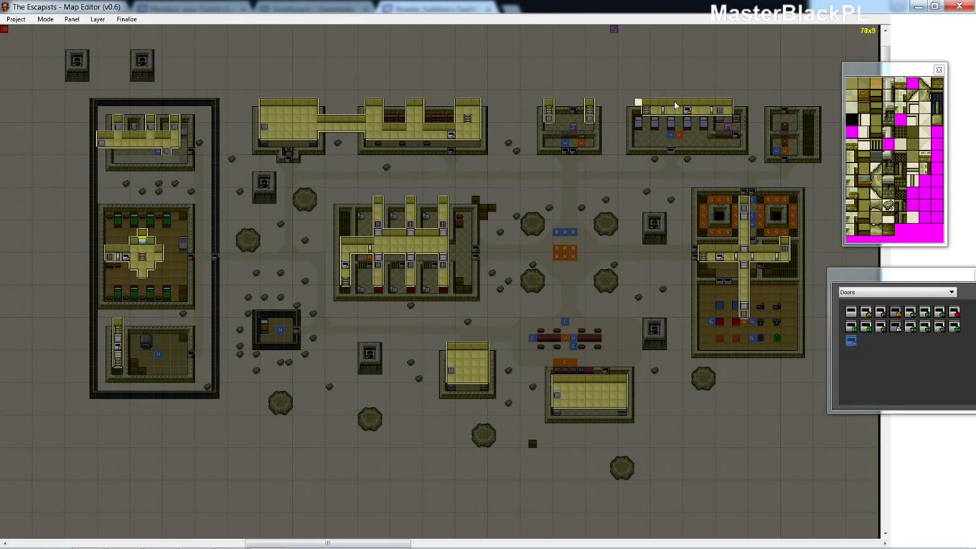
# Place vent slats along the wide northern vent's lower passage and the connecting corridor, and remove the vent's west prong
pyautogui.click(887, 293)
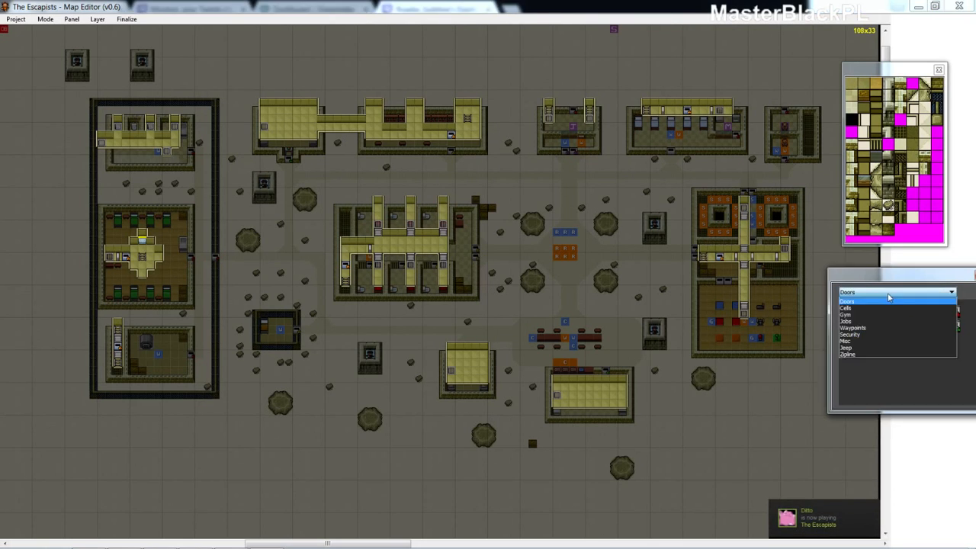
pyautogui.click(883, 341)
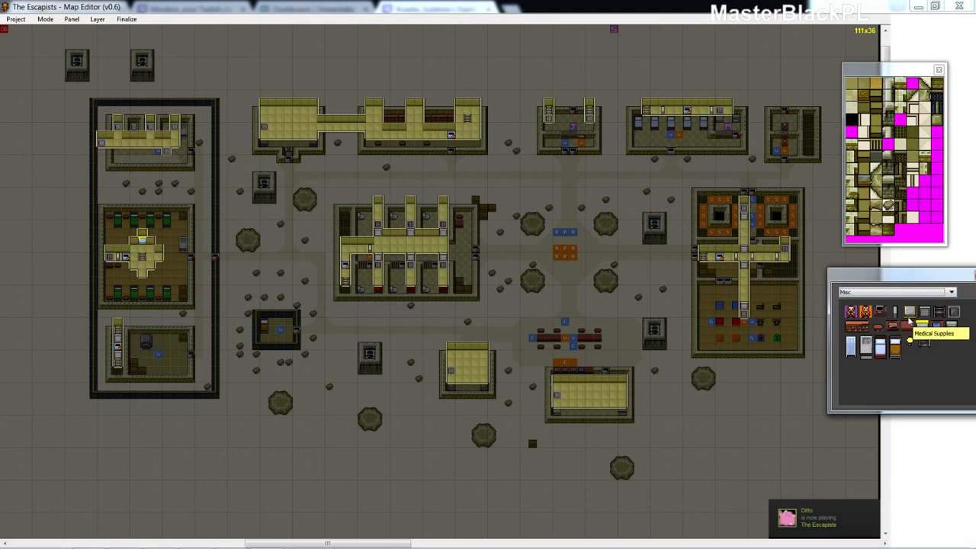
pyautogui.click(427, 134)
pyautogui.click(403, 134)
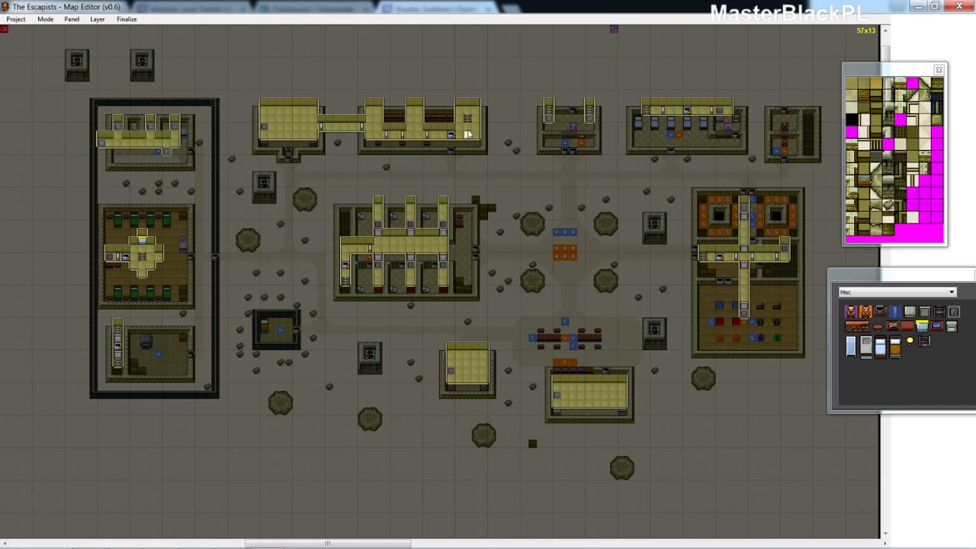
pyautogui.click(375, 103)
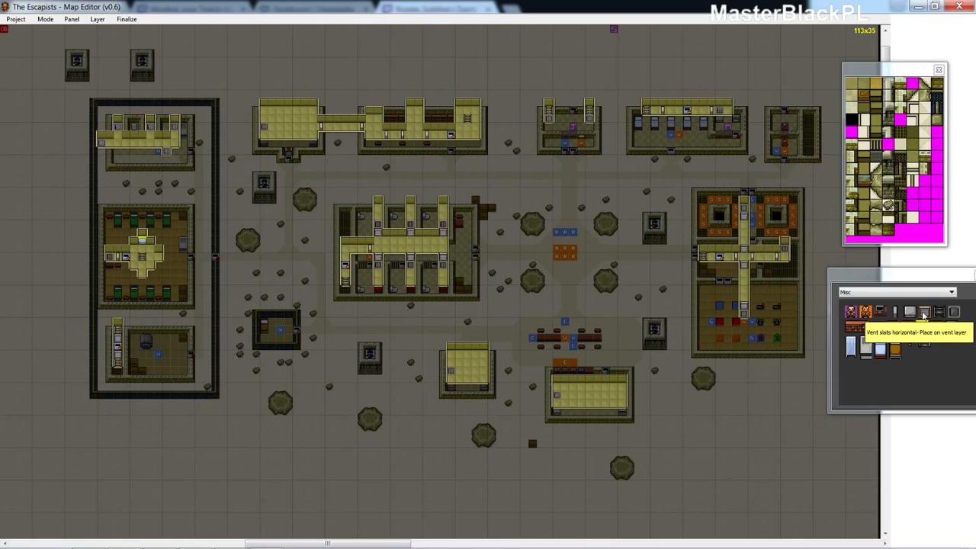
# Place horizontal vent slats across the entrance of the wide northern vent's middle prong and a Prisoner Stash inside the prong
pyautogui.click(924, 313)
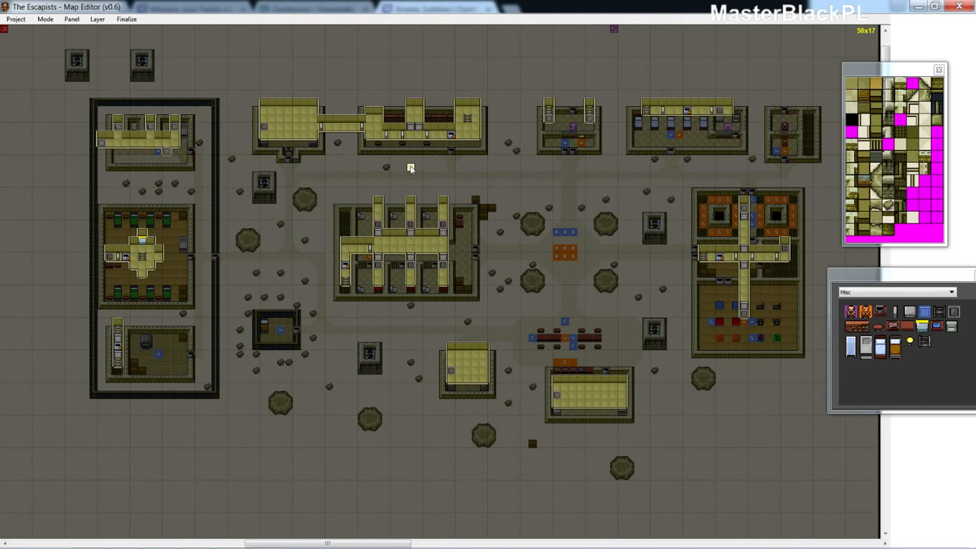
pyautogui.click(925, 314)
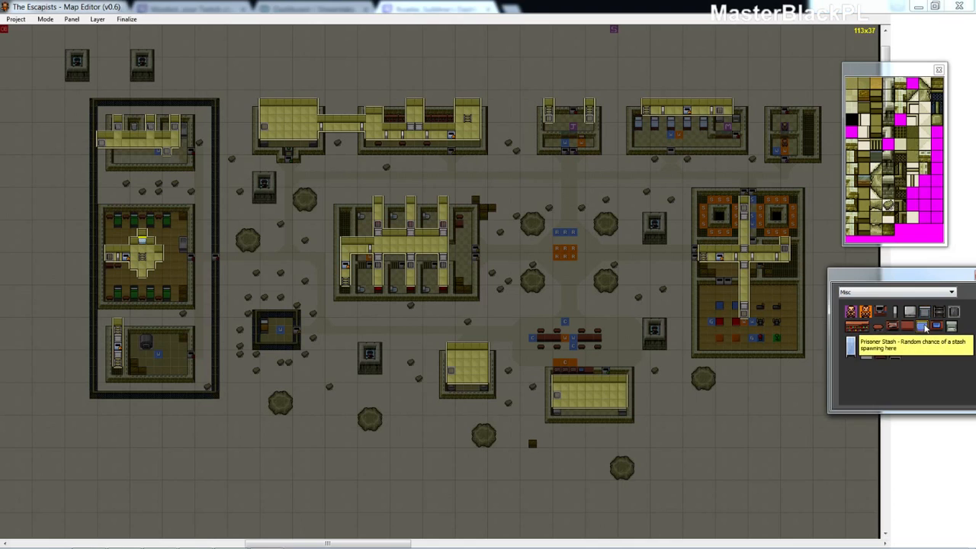
pyautogui.click(413, 110)
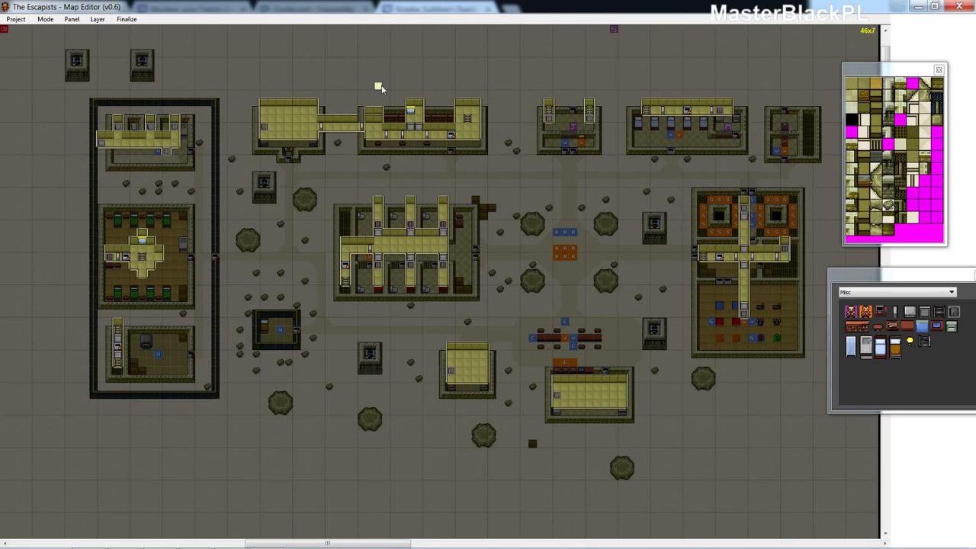
# Clear the remains of the wide northern vent's west prong and cut back the upper rows of the neighbouring vent to the west
pyautogui.rightClick(354, 118)
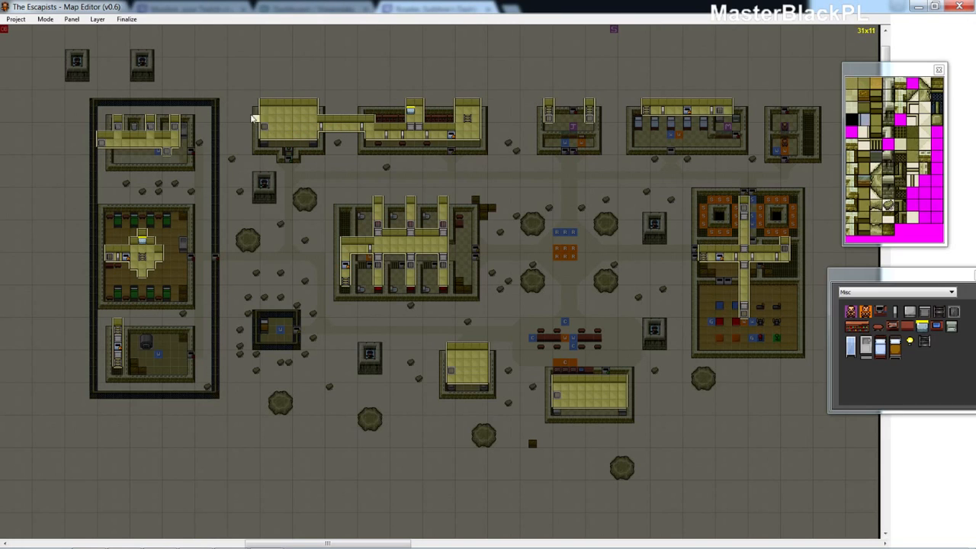
pyautogui.moveTo(258, 107); pyautogui.dragTo(331, 118)
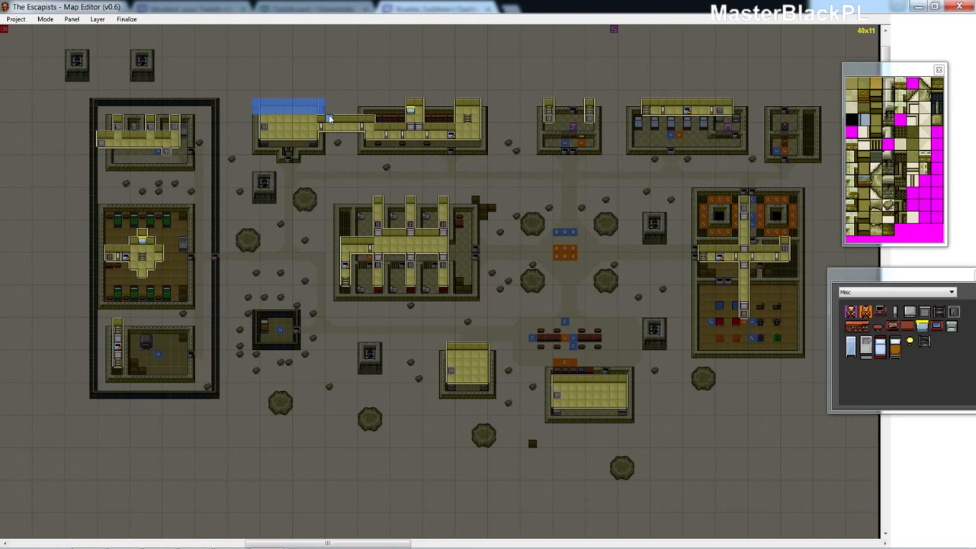
pyautogui.moveTo(330, 119); pyautogui.dragTo(299, 115)
pyautogui.click(300, 116)
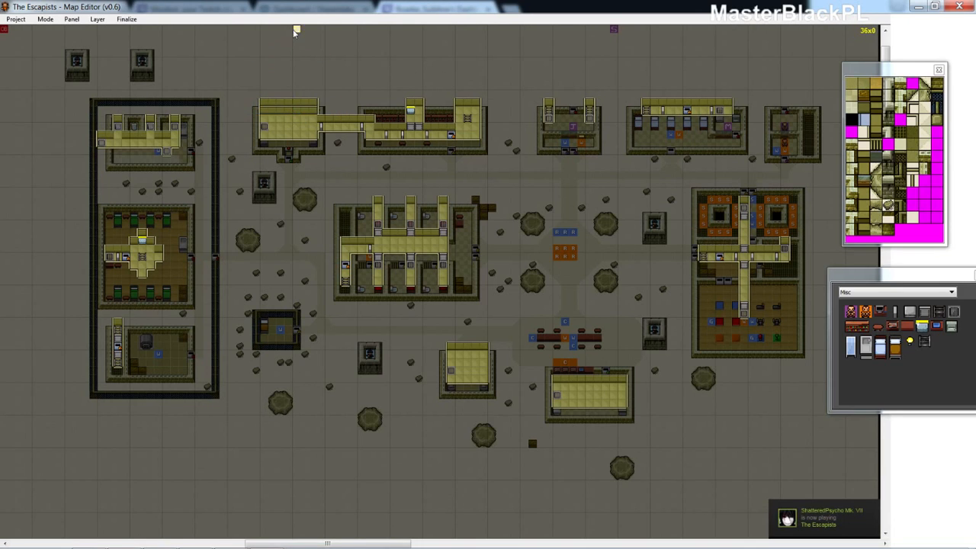
pyautogui.moveTo(259, 101); pyautogui.dragTo(297, 103)
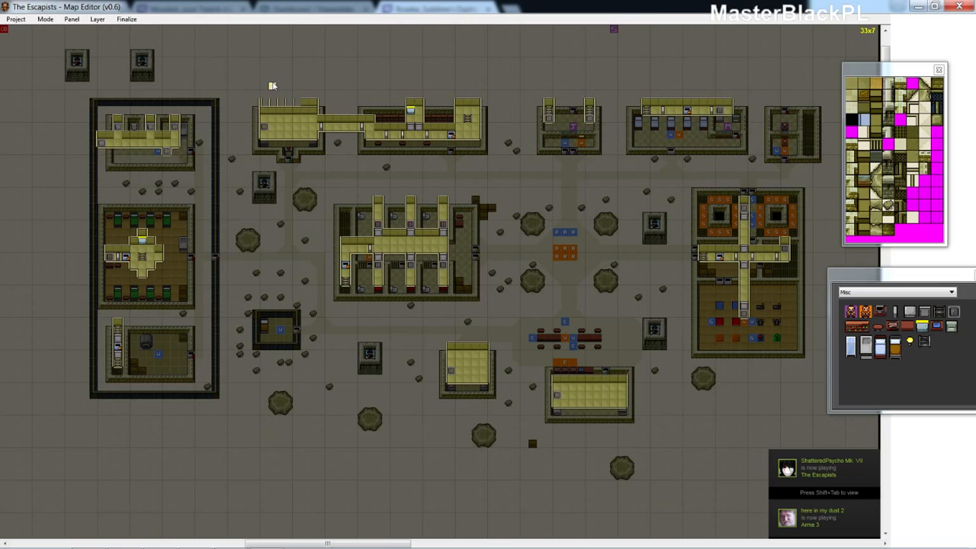
pyautogui.moveTo(258, 102); pyautogui.dragTo(330, 110)
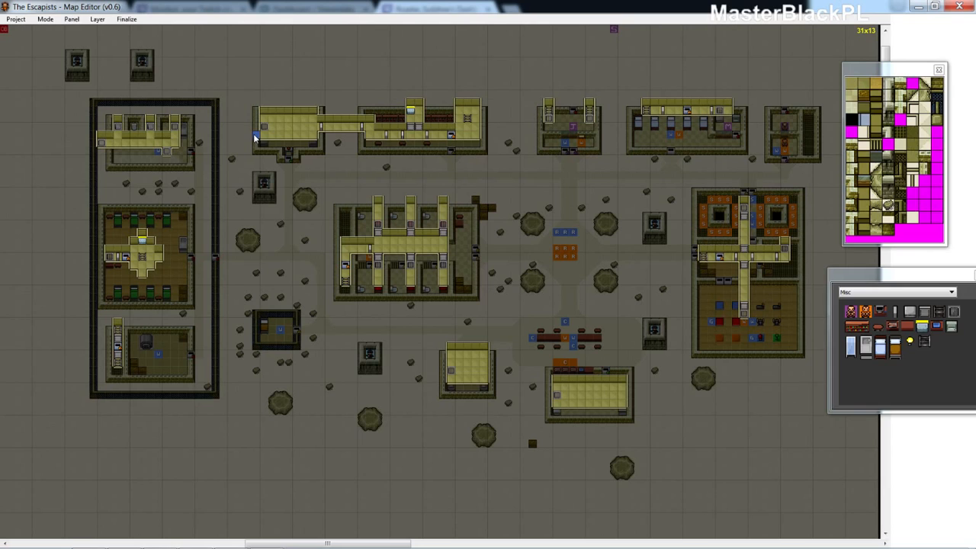
# Remove the lower floor rows of the vent above the northern building at the corridor's west end
pyautogui.moveTo(283, 142); pyautogui.dragTo(258, 138)
pyautogui.moveTo(268, 140); pyautogui.dragTo(321, 143)
pyautogui.click(243, 70)
pyautogui.moveTo(258, 142)
pyautogui.mouseDown(button='right')
pyautogui.moveTo(314, 144)
pyautogui.moveTo(295, 169)
pyautogui.mouseUp(button='right')
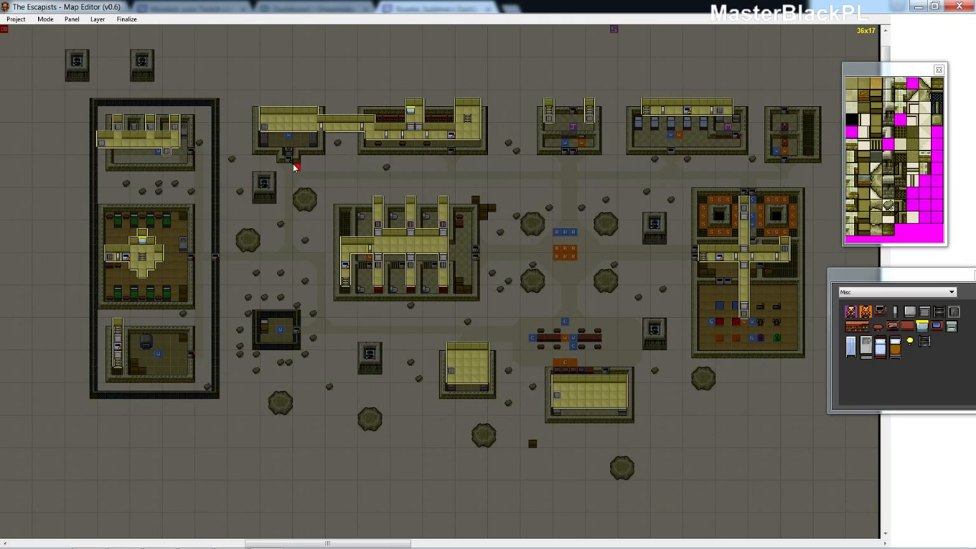
# Narrow that western vent to a single floor row level with the corridor, with vent wall along its upper edge
pyautogui.click(332, 130)
pyautogui.scroll(-2, 332, 135)
pyautogui.scroll(-2, 331, 135)
pyautogui.moveTo(257, 110); pyautogui.dragTo(327, 119)
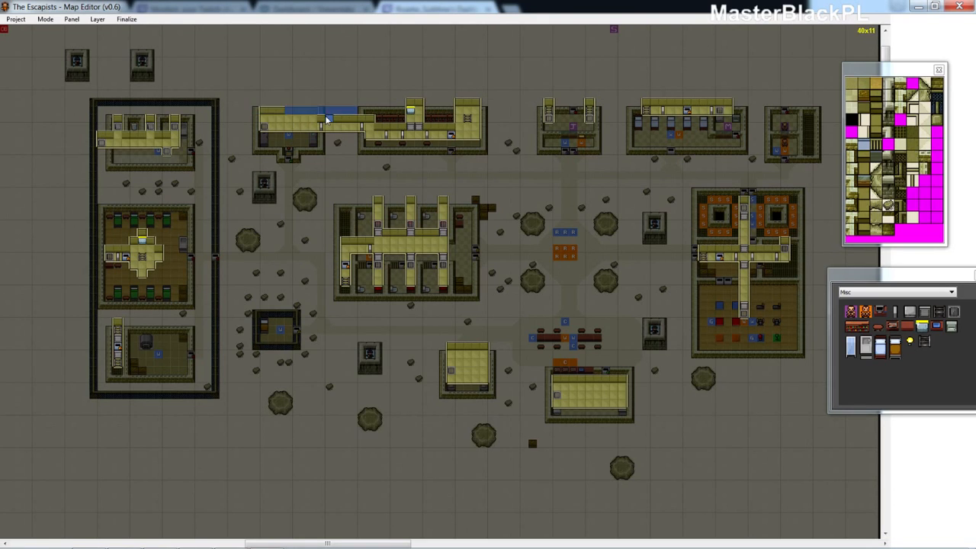
pyautogui.click(297, 126)
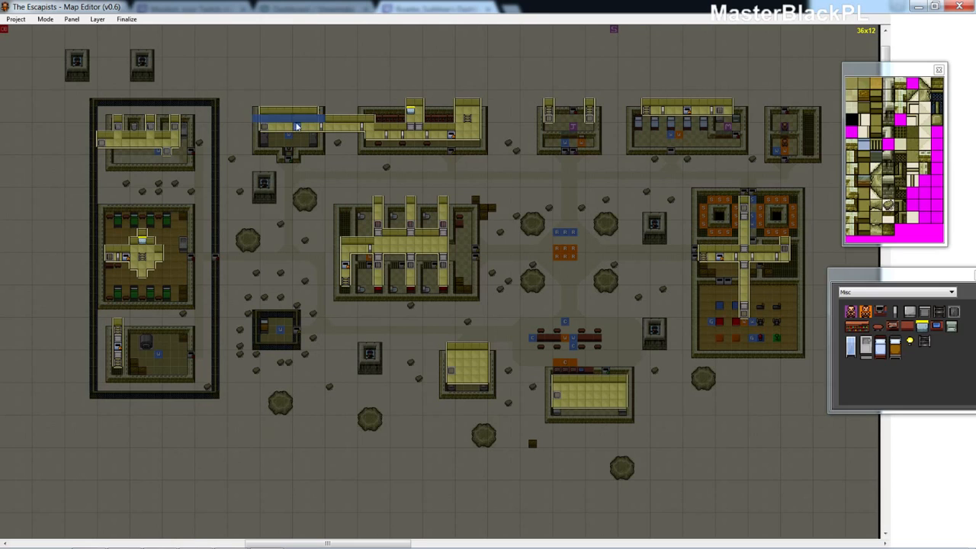
pyautogui.rightClick(262, 75)
pyautogui.moveTo(256, 109); pyautogui.dragTo(330, 118)
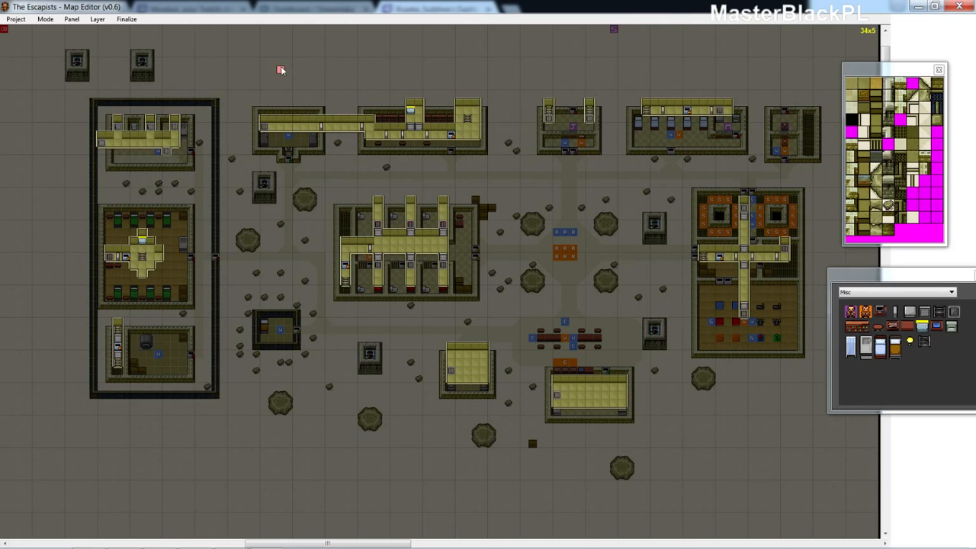
# Place vent slats near the west end of the narrowed vent and select the Ladder Down object
pyautogui.click(893, 311)
pyautogui.click(925, 342)
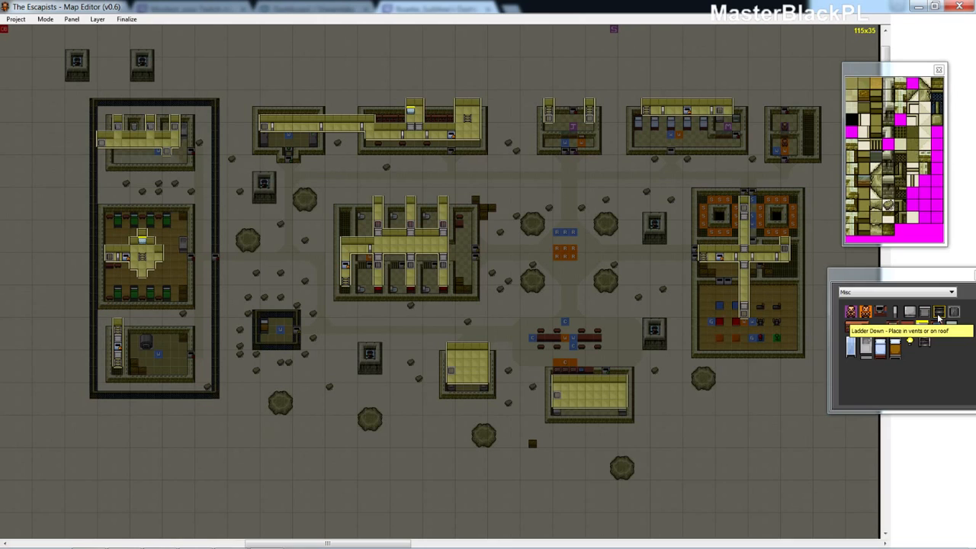
pyautogui.click(938, 315)
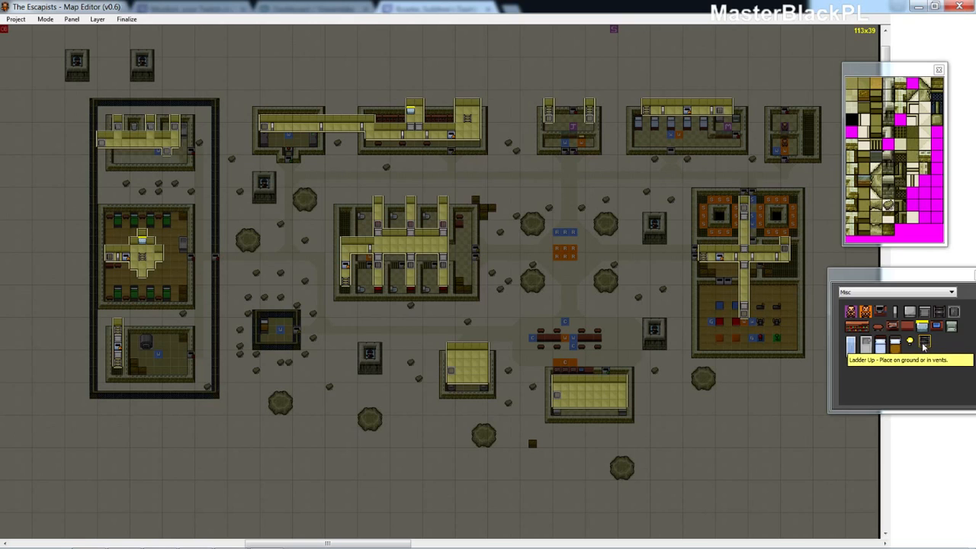
# Select the Utility Door from the Doors objects for placement
pyautogui.click(889, 293)
pyautogui.click(886, 303)
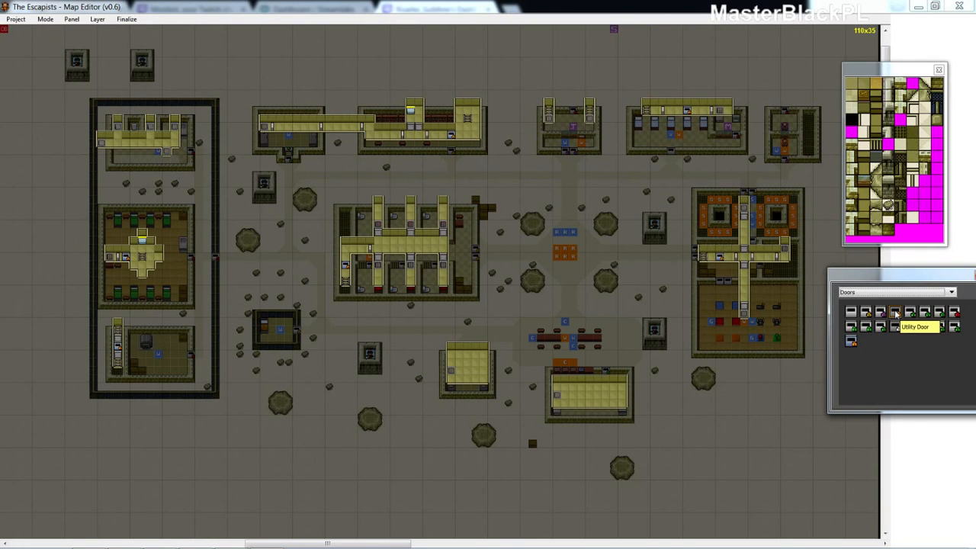
pyautogui.click(897, 315)
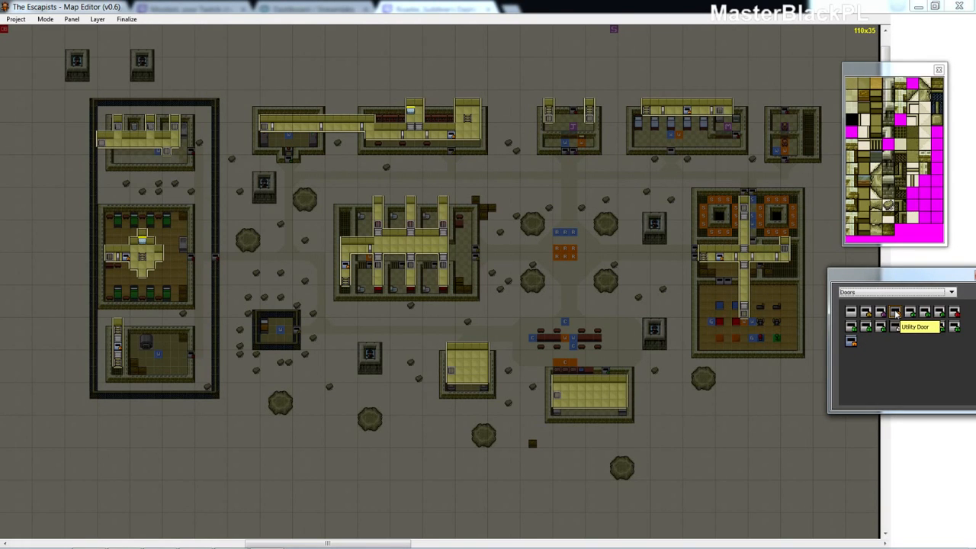